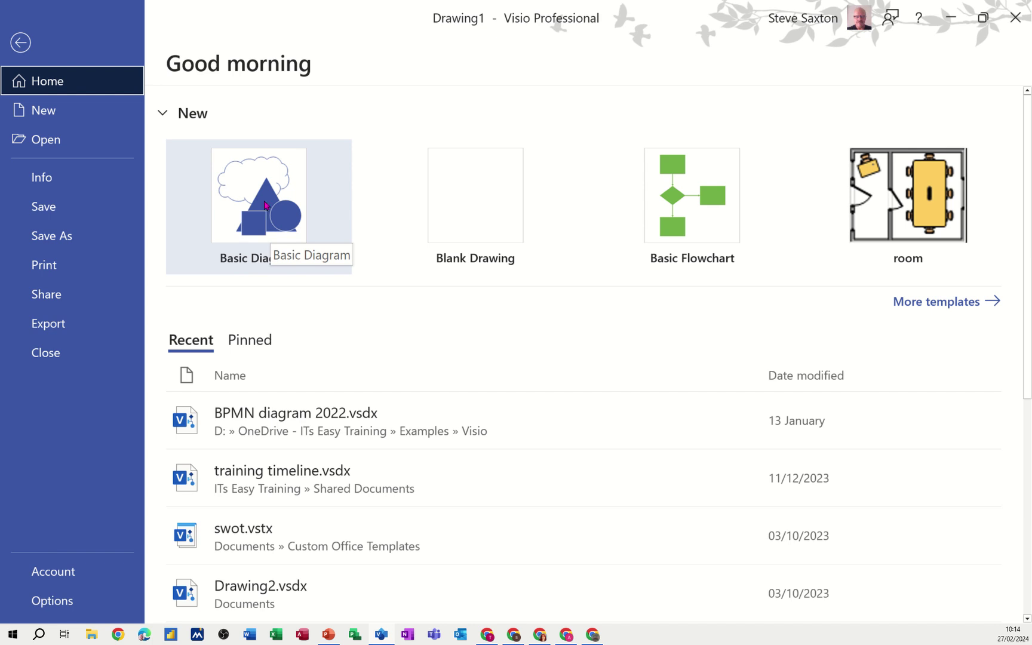
Create a drawing from the Basic Diagram template and look through its Quick, Basic, Arrow, Decorative, and Graph and Math Shapes stencils
{"action": "left_click", "coordinate": [261, 206]}
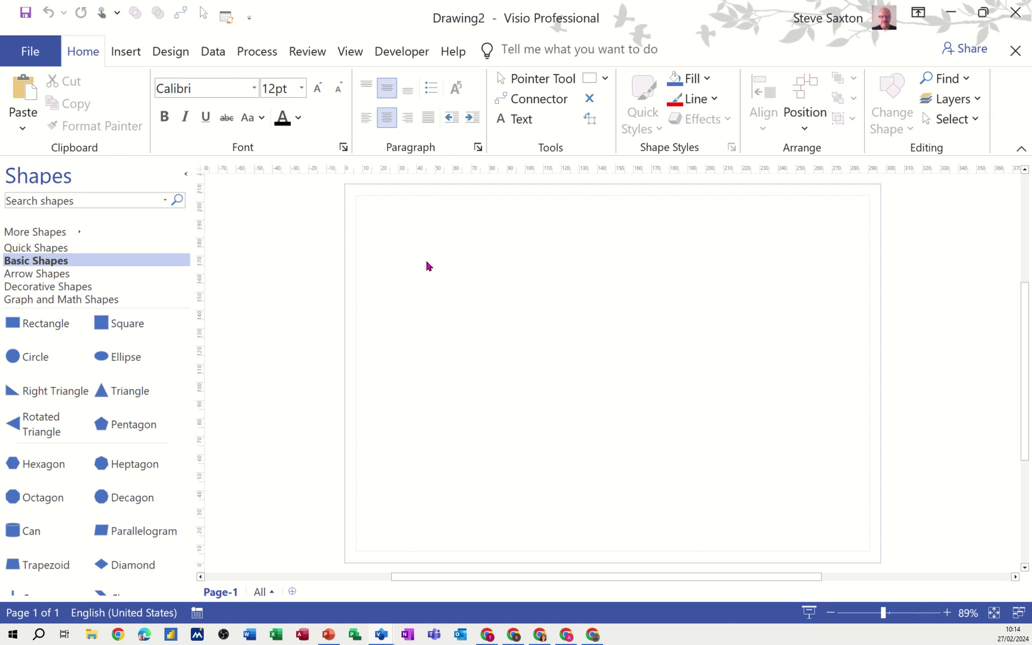
{"action": "left_click", "coordinate": [41, 248]}
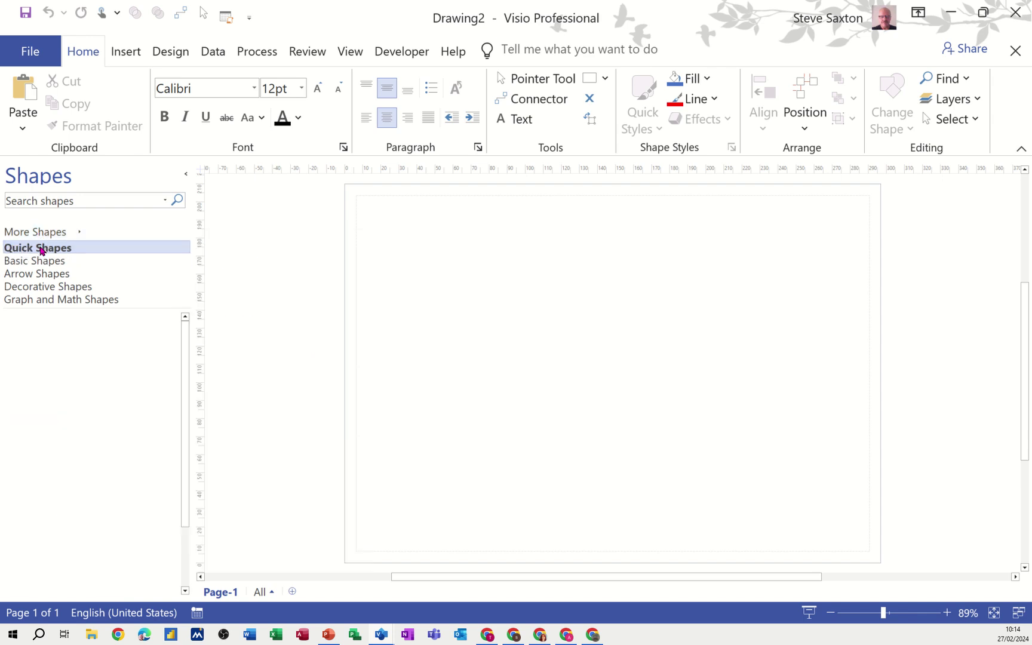
{"action": "left_click", "coordinate": [41, 261]}
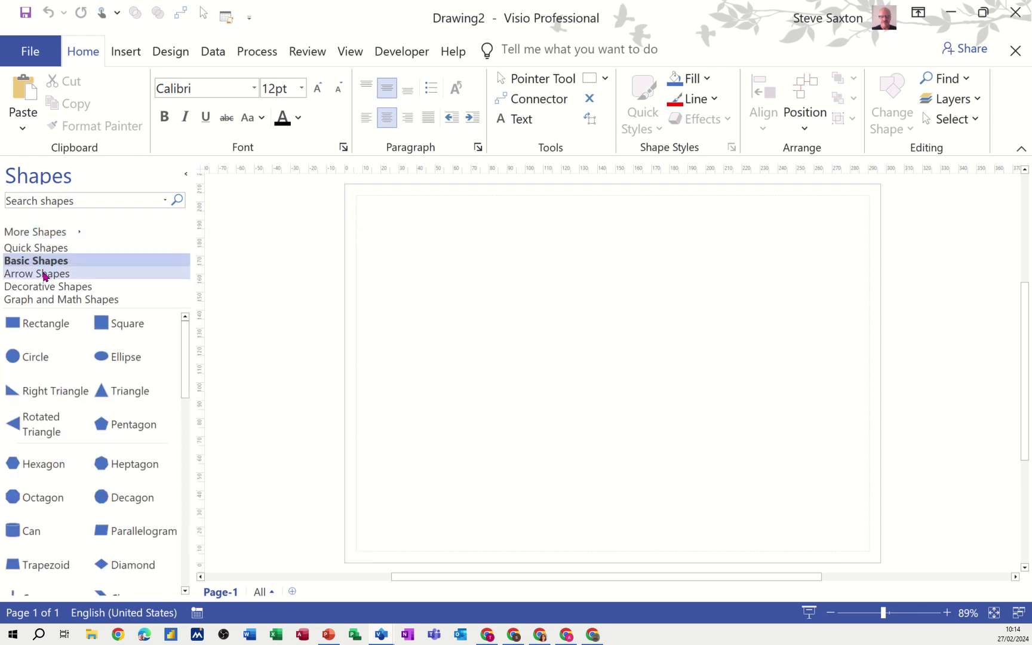
{"action": "left_click", "coordinate": [44, 274]}
{"action": "left_click", "coordinate": [47, 287]}
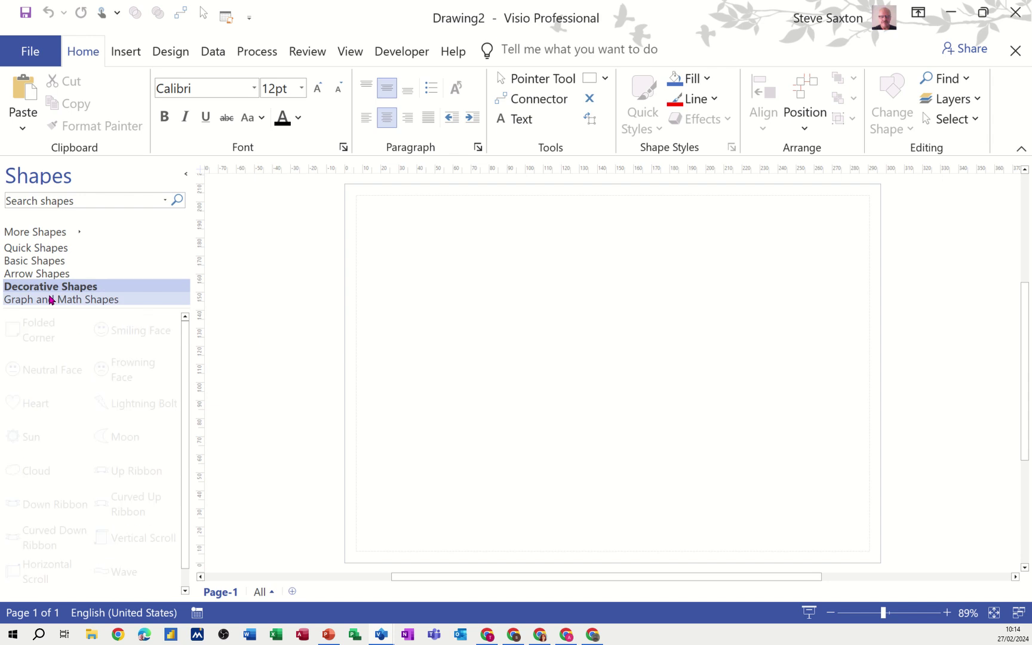
{"action": "left_click", "coordinate": [50, 302]}
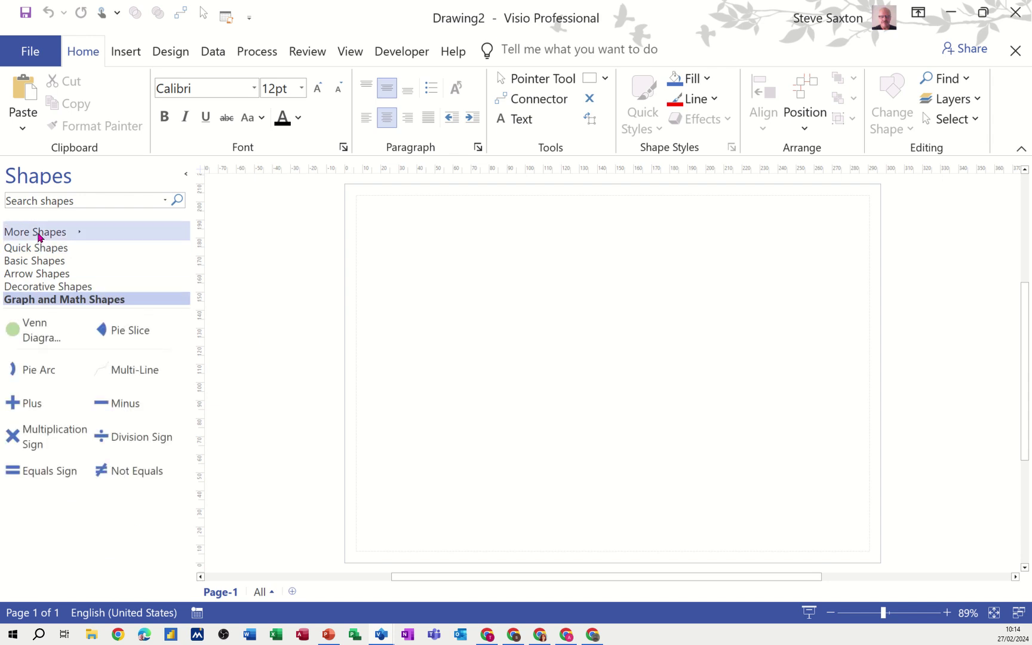
Examine the additional shape categories and review the shapes in each of the drawing's open stencils
{"action": "mouse_move", "coordinate": [38, 237]}
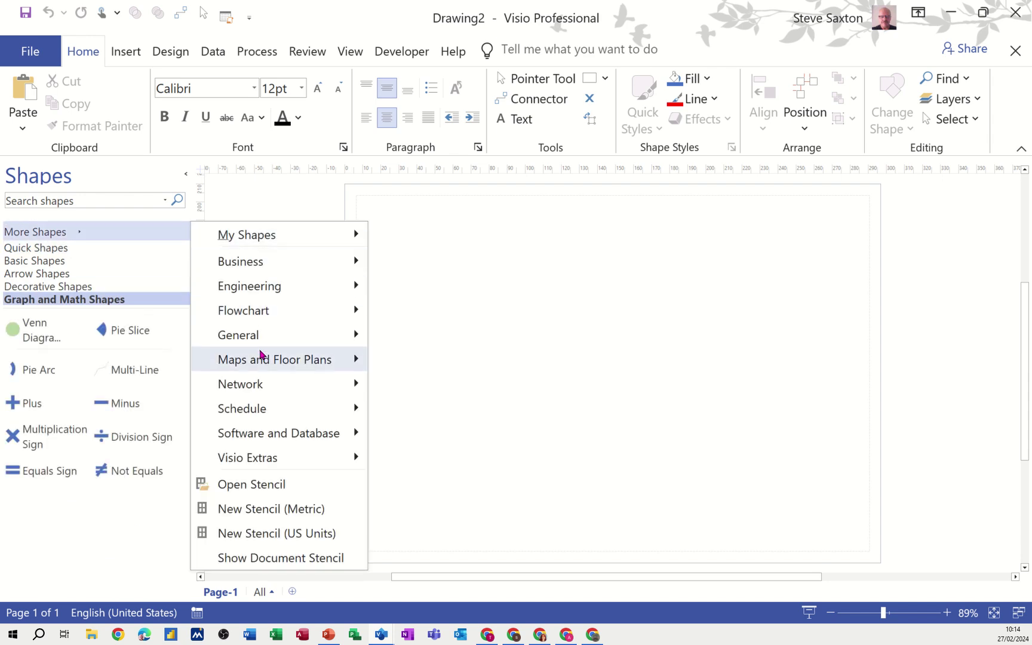
{"action": "mouse_move", "coordinate": [263, 369]}
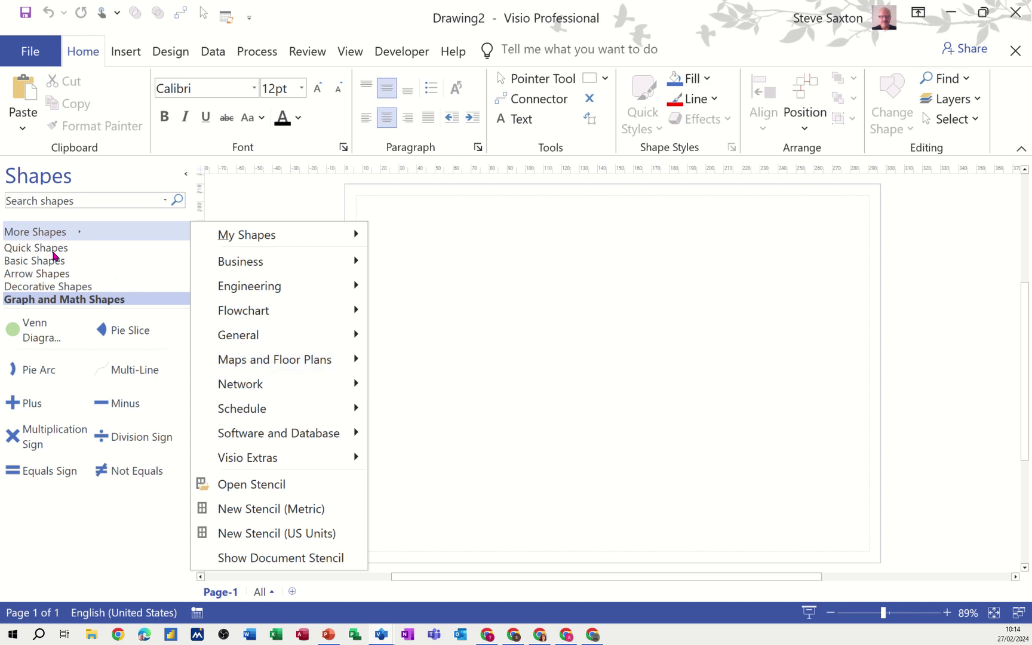
{"action": "left_click", "coordinate": [48, 248]}
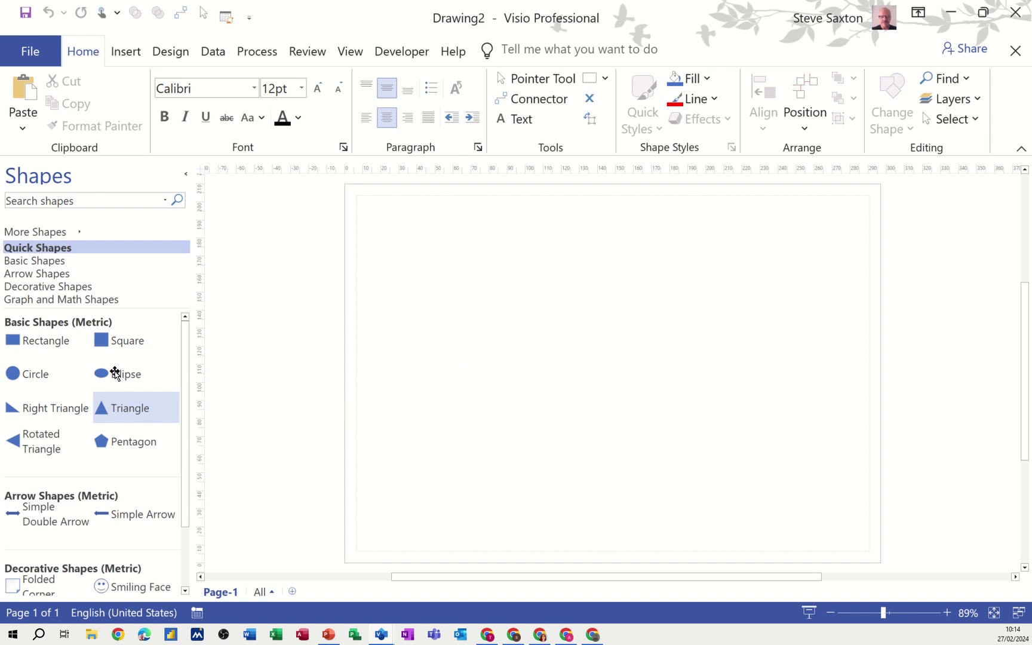
{"action": "left_click", "coordinate": [62, 263]}
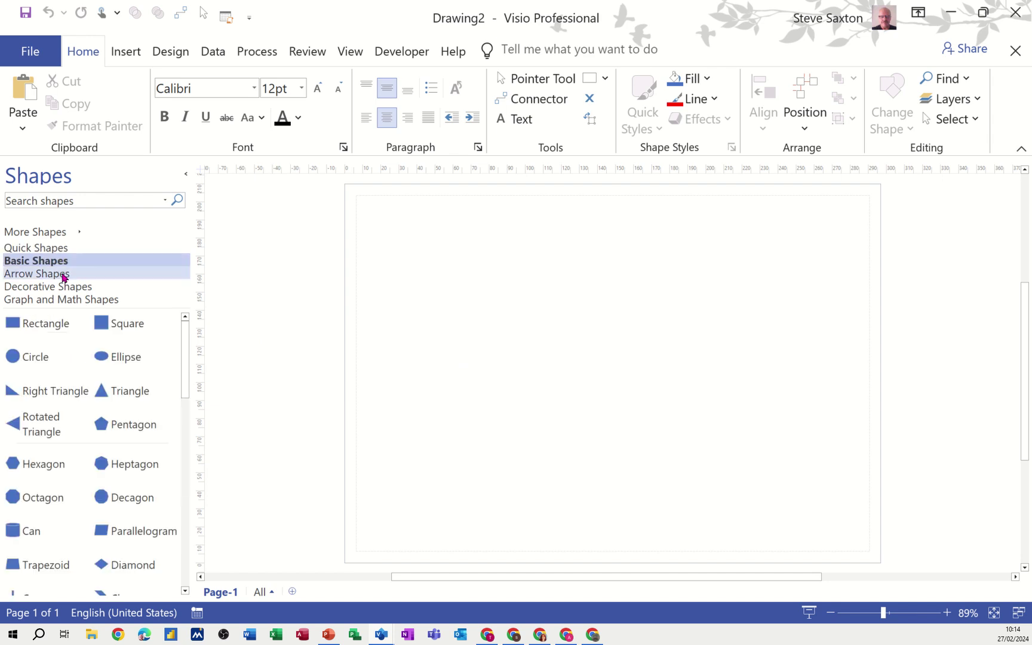
{"action": "left_click", "coordinate": [60, 274]}
{"action": "left_click", "coordinate": [63, 287]}
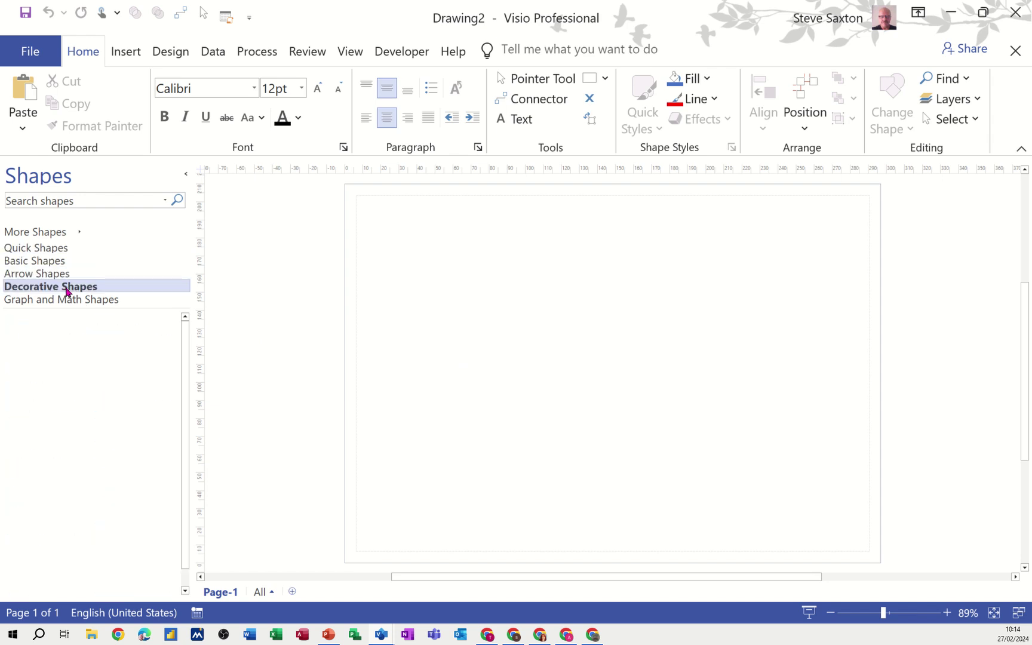
{"action": "left_click", "coordinate": [70, 300]}
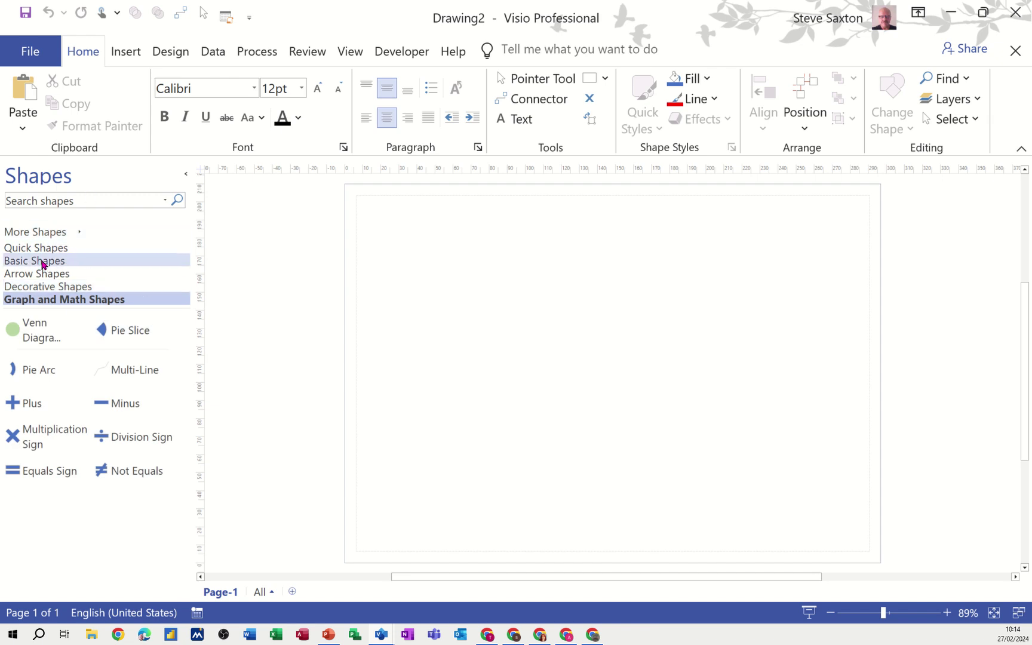
Search the shape library for "car", and clear the search to return to the stencils
{"action": "left_click", "coordinate": [89, 199]}
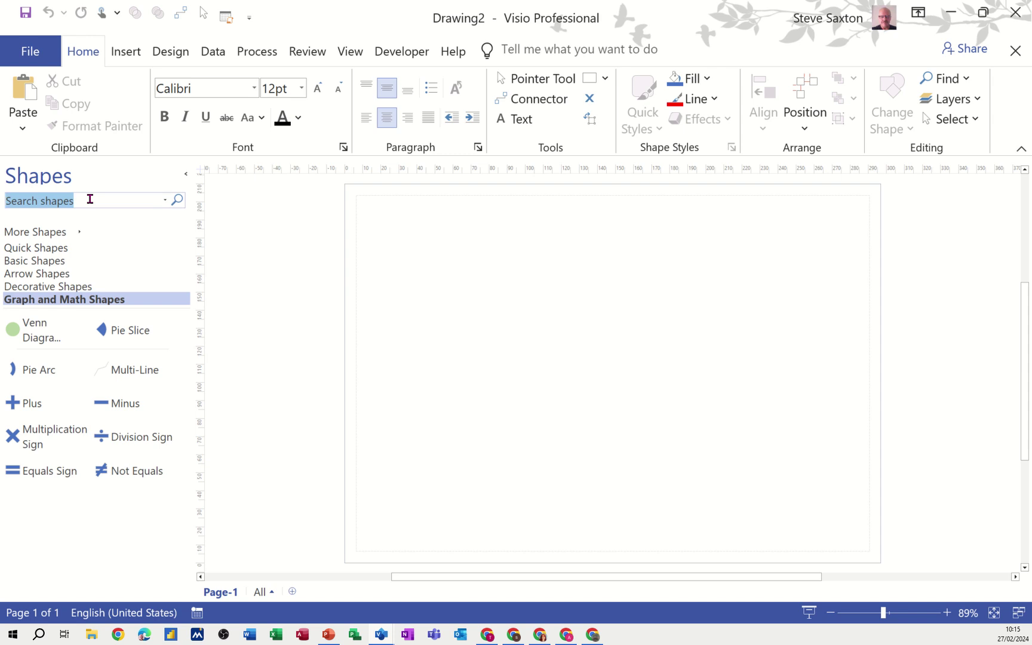
{"action": "type", "text": "car"}
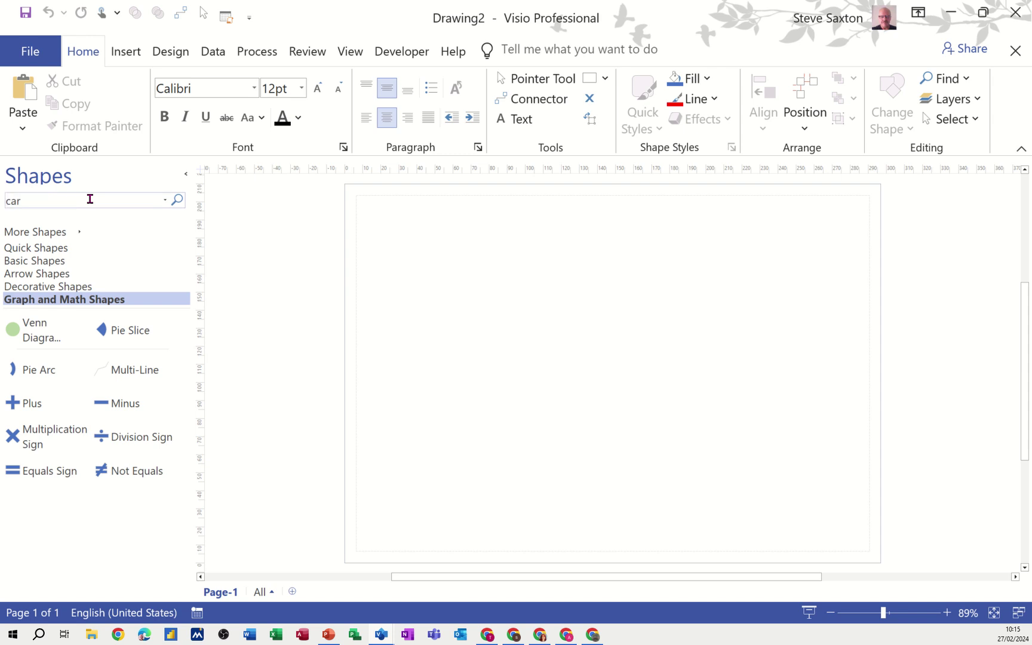
{"action": "left_click", "coordinate": [173, 204]}
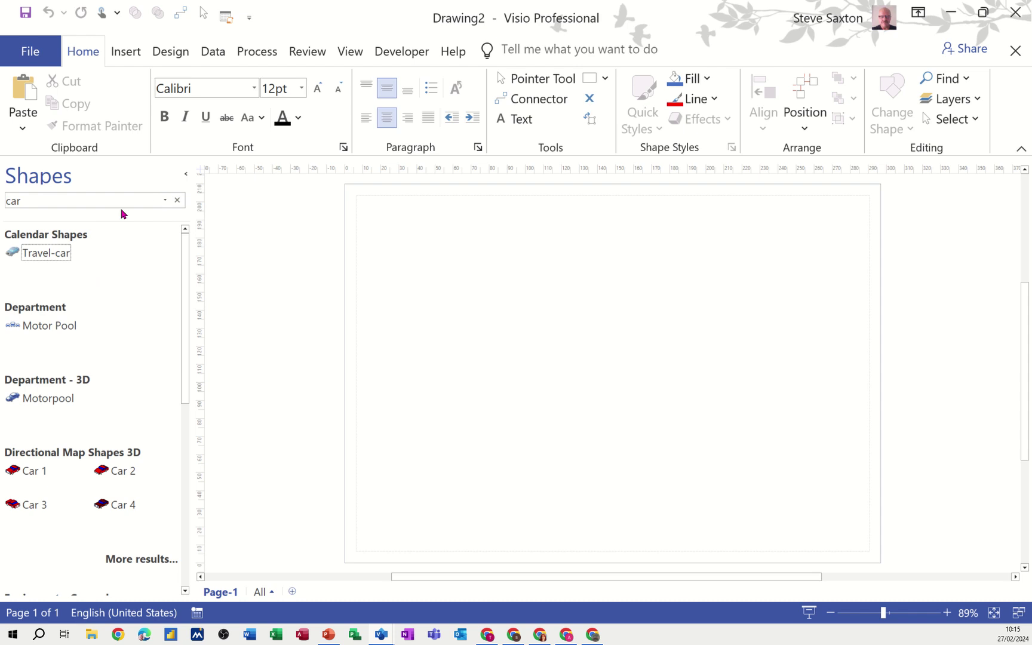
{"action": "left_click", "coordinate": [176, 205]}
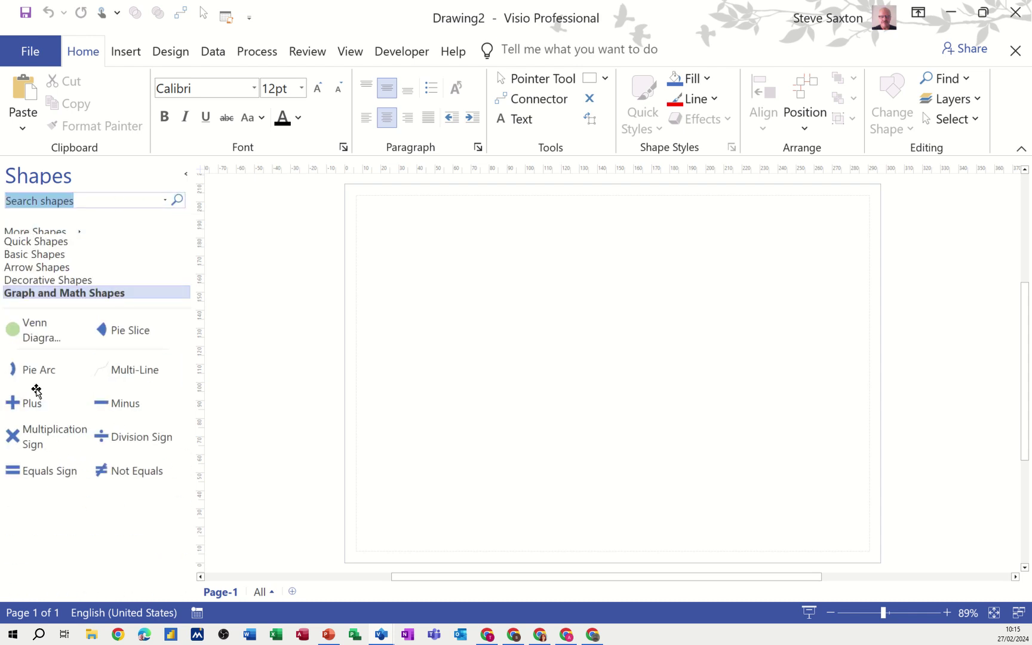
Browse the additional shape categories and add the Charting Shapes stencil from the Business category's Charts and Graphs group
{"action": "left_click", "coordinate": [58, 257]}
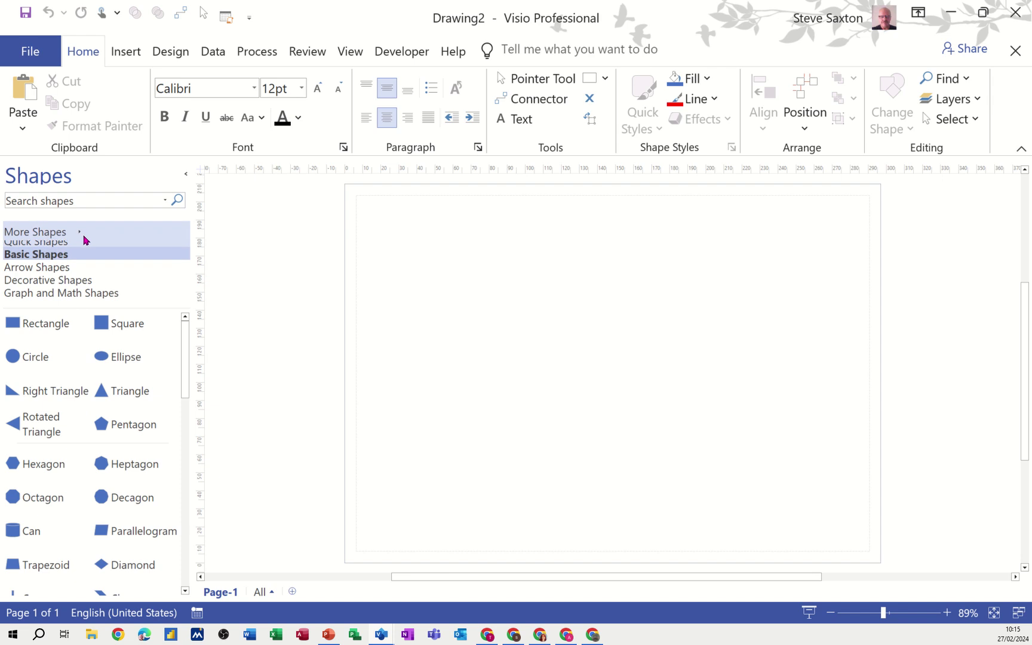
{"action": "left_click", "coordinate": [76, 235]}
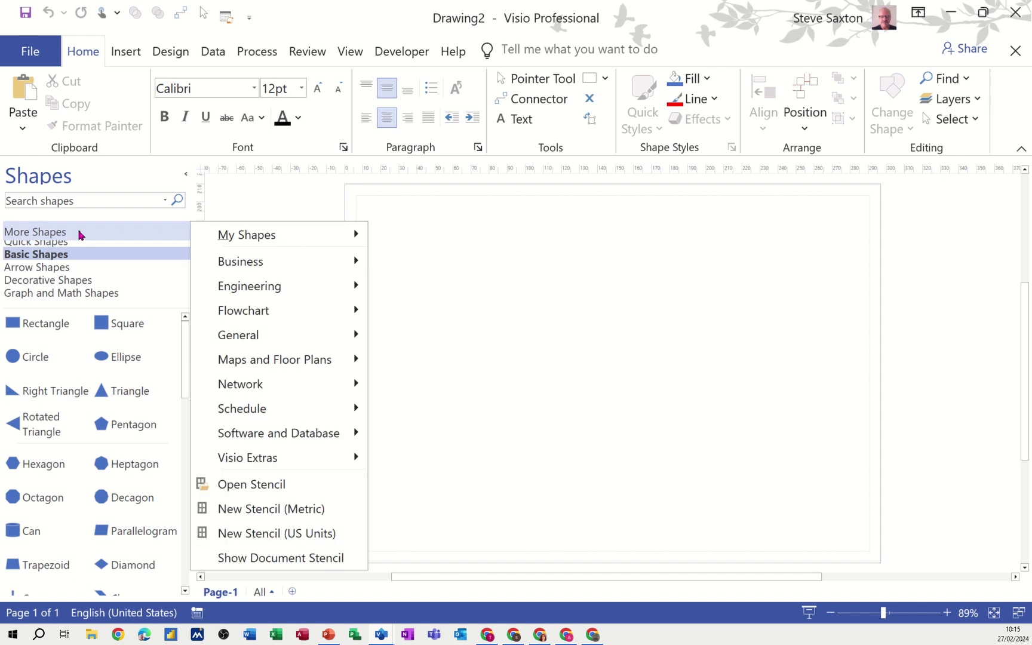
{"action": "mouse_move", "coordinate": [293, 241]}
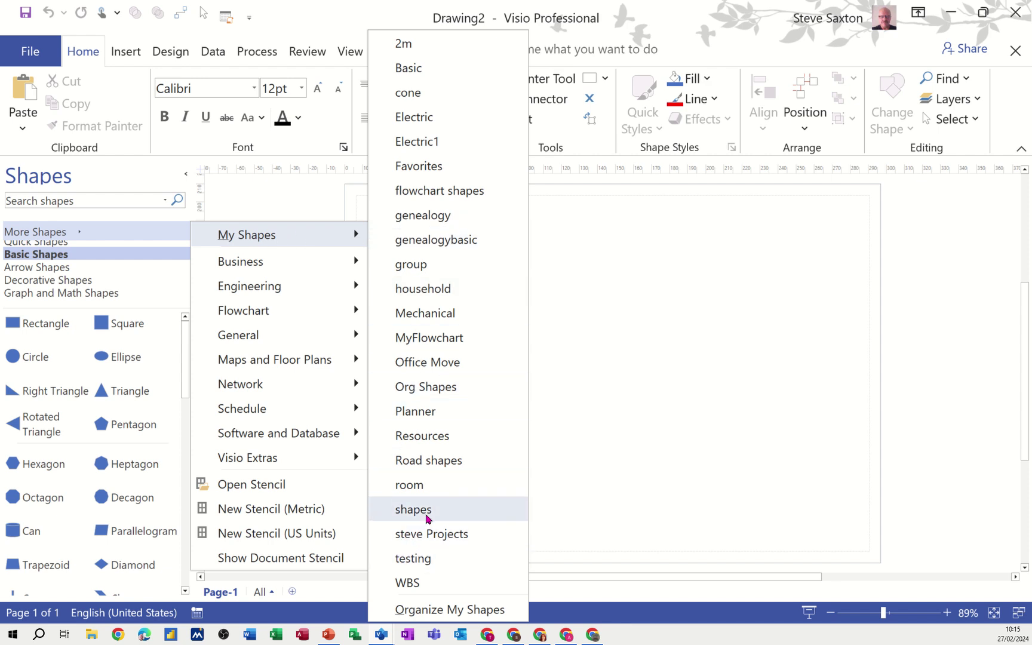
{"action": "mouse_move", "coordinate": [267, 267]}
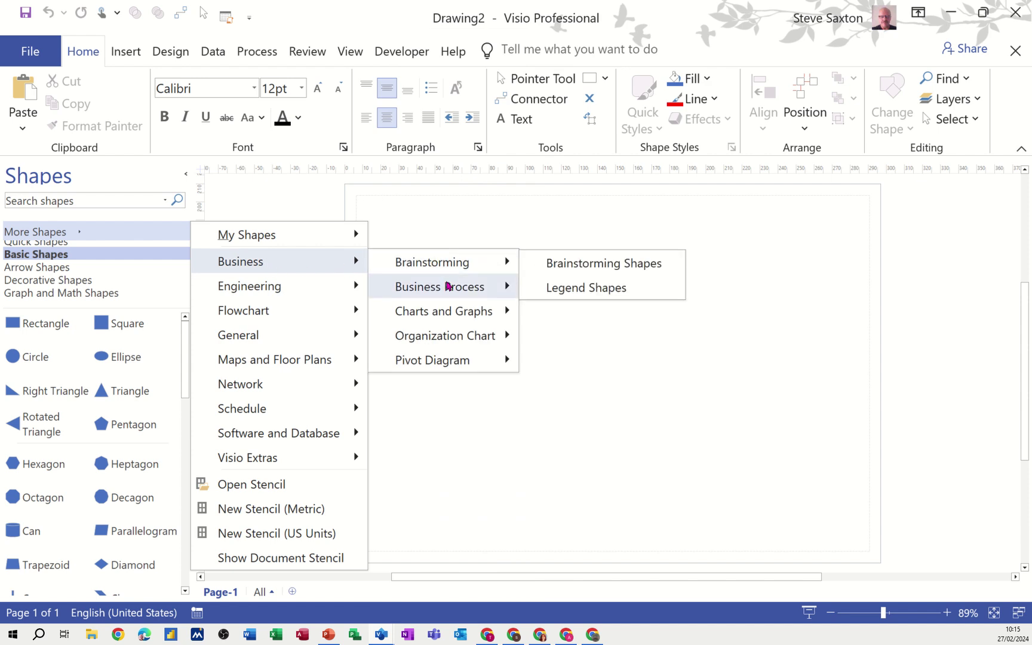
{"action": "mouse_move", "coordinate": [448, 288]}
{"action": "mouse_move", "coordinate": [449, 312]}
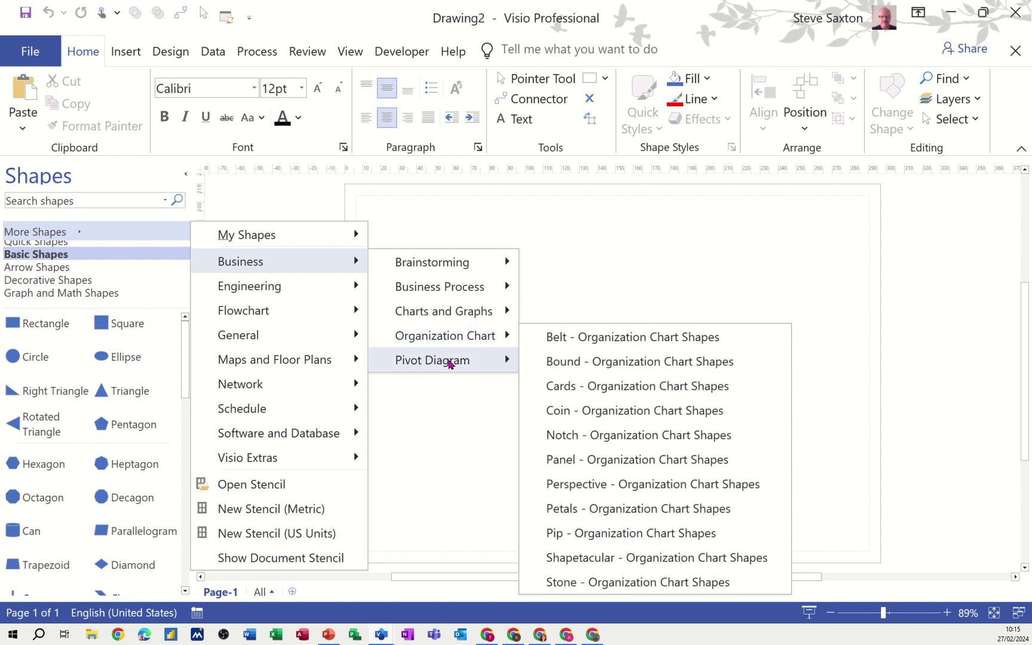
{"action": "mouse_move", "coordinate": [451, 366]}
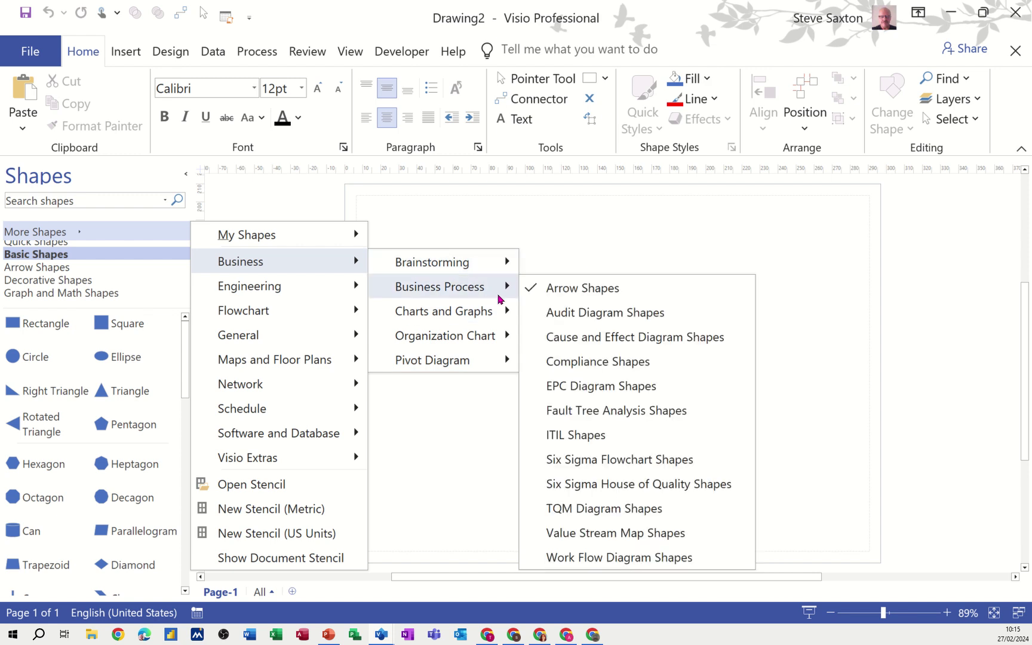
{"action": "mouse_move", "coordinate": [514, 311]}
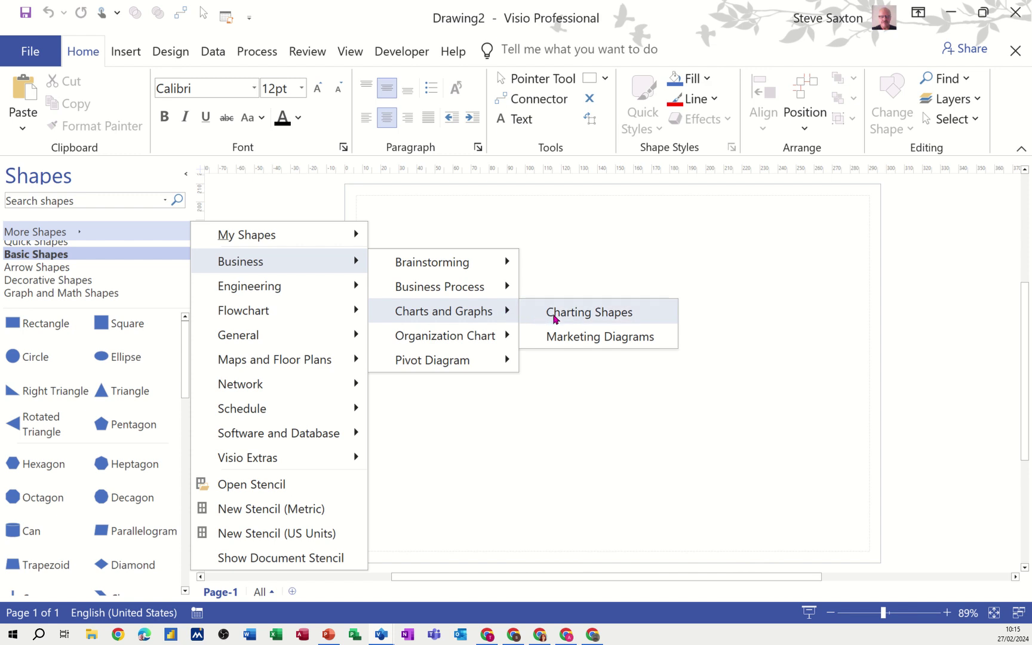
{"action": "left_click", "coordinate": [556, 312]}
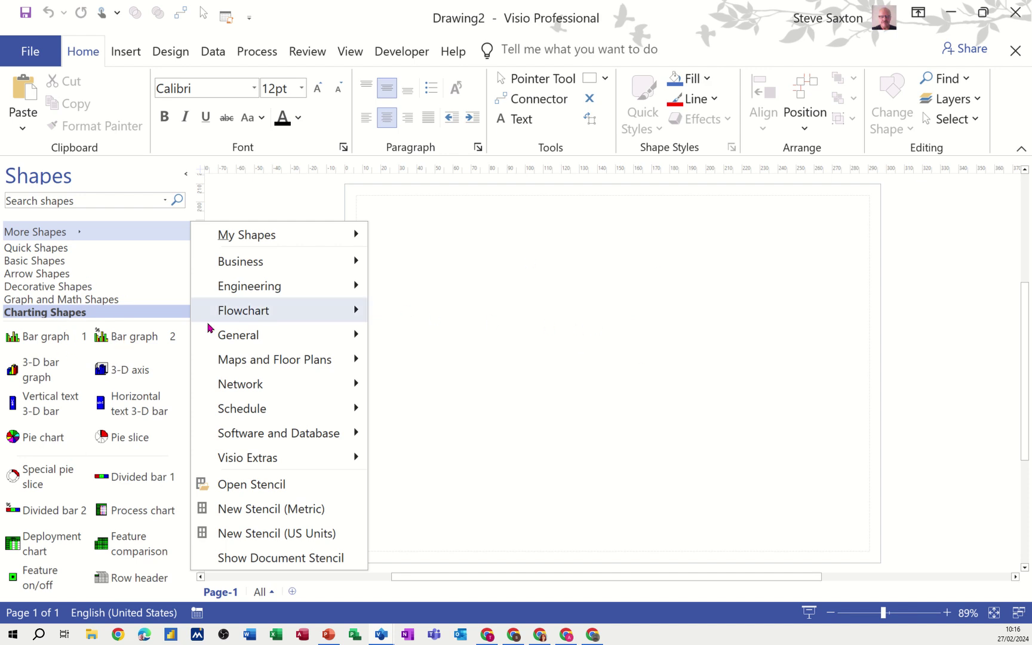
Close the Charting Shapes stencil
{"action": "right_click", "coordinate": [110, 314]}
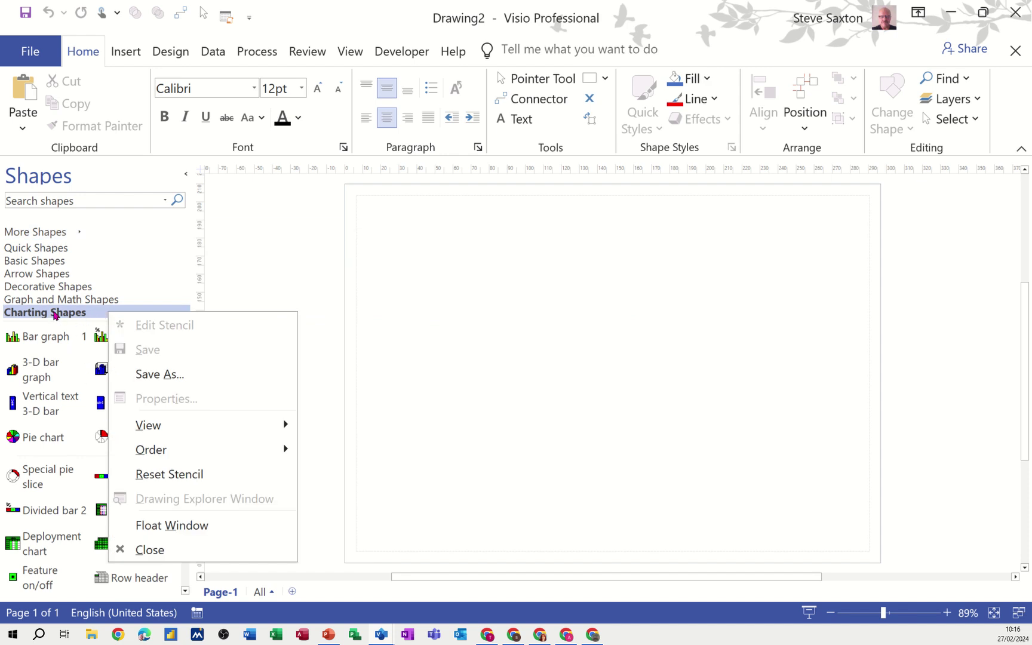
{"action": "left_click", "coordinate": [137, 549]}
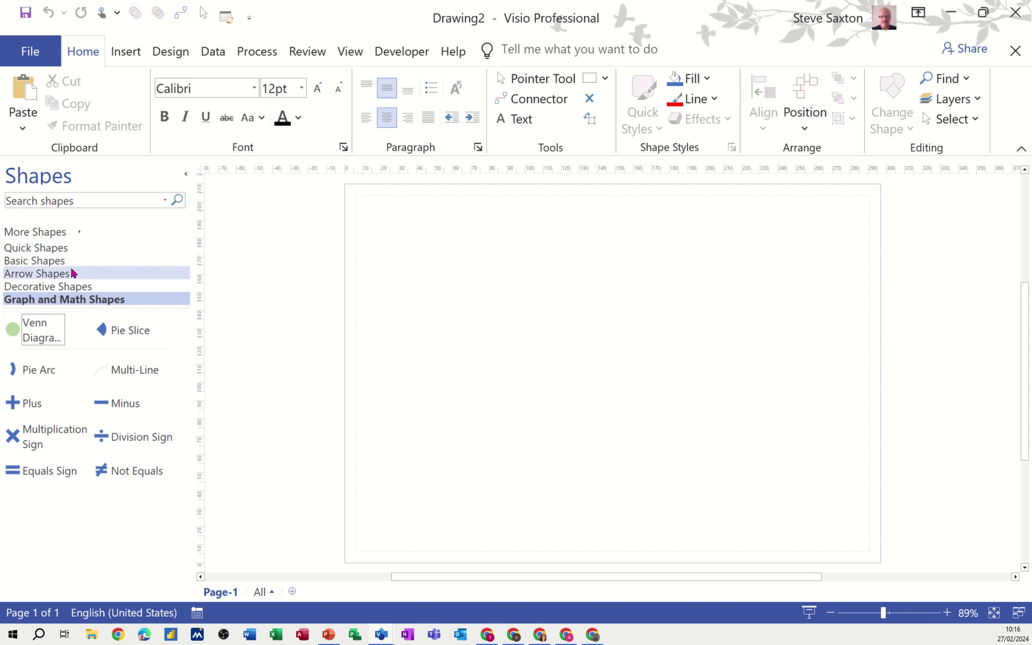
Place a rectangle from the Basic Shapes stencil in the page's upper left area and enlarge it to about 56.5 by 42.4 mm
{"action": "left_click", "coordinate": [37, 261]}
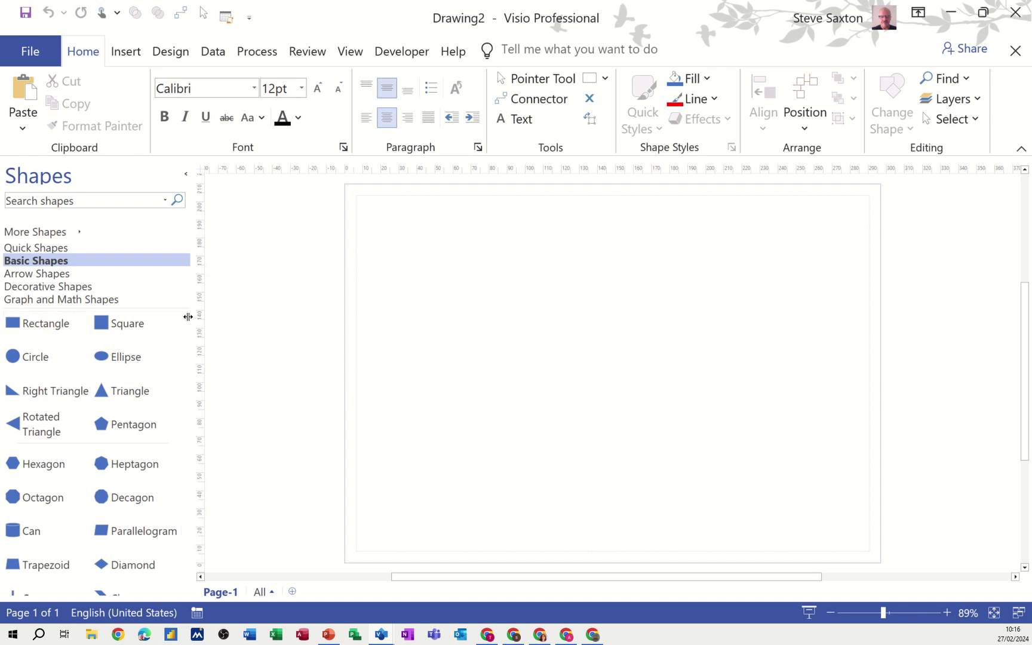
{"action": "left_click_drag", "start_coordinate": [33, 323], "coordinate": [497, 267]}
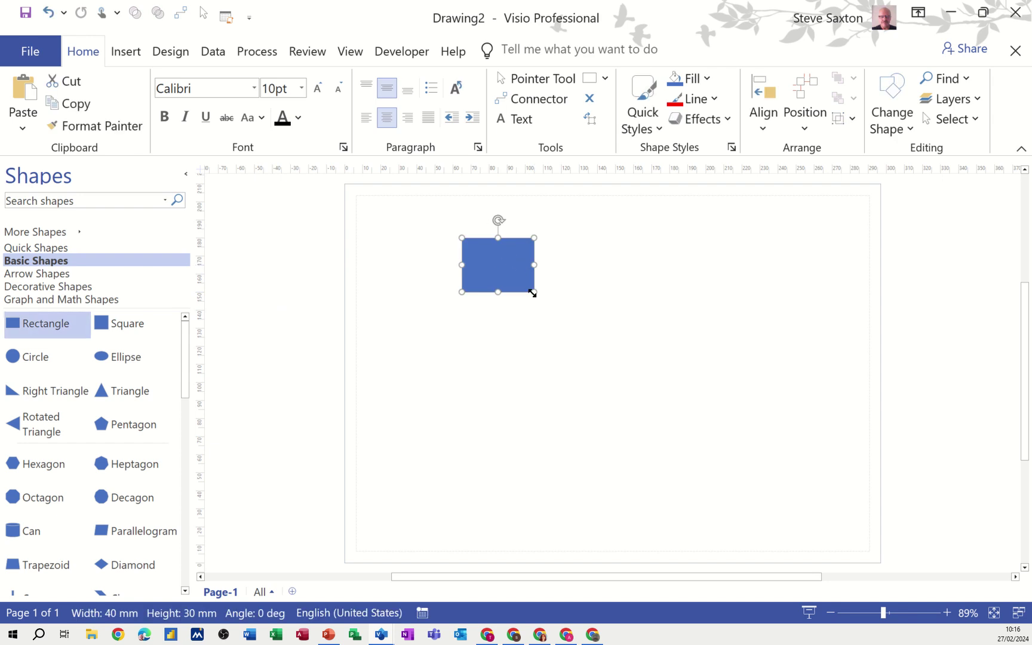
{"action": "left_click_drag", "start_coordinate": [533, 293], "coordinate": [560, 314]}
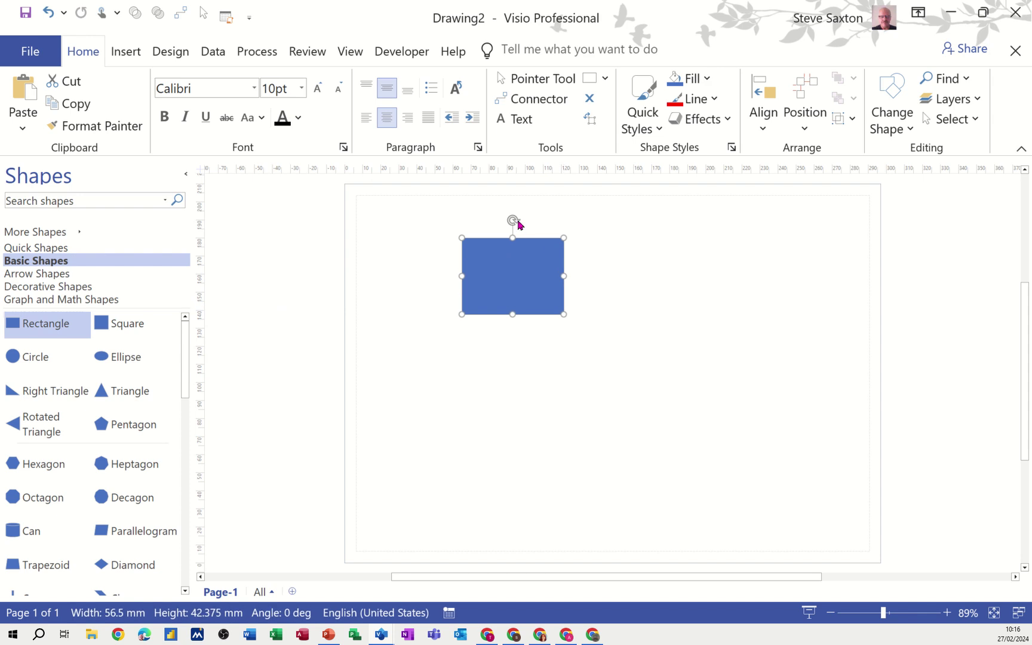
{"action": "mouse_move", "coordinate": [513, 220]}
{"action": "left_mouse_down"}
{"action": "mouse_move", "coordinate": [533, 225]}
{"action": "mouse_move", "coordinate": [513, 220]}
{"action": "left_mouse_up"}
Place a 40 mm square from the Basic Shapes stencil to the right of the rectangle
{"action": "left_click_drag", "start_coordinate": [124, 322], "coordinate": [677, 279]}
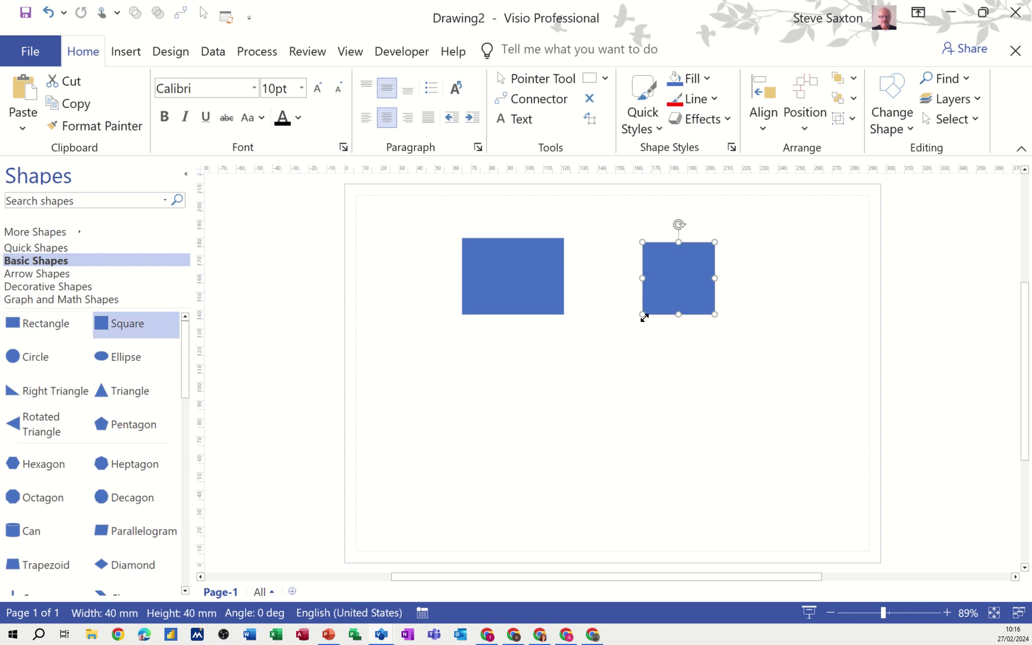
{"action": "mouse_move", "coordinate": [644, 318]}
{"action": "left_mouse_down"}
{"action": "mouse_move", "coordinate": [576, 376]}
{"action": "mouse_move", "coordinate": [662, 304]}
{"action": "mouse_move", "coordinate": [664, 316]}
{"action": "left_mouse_up"}
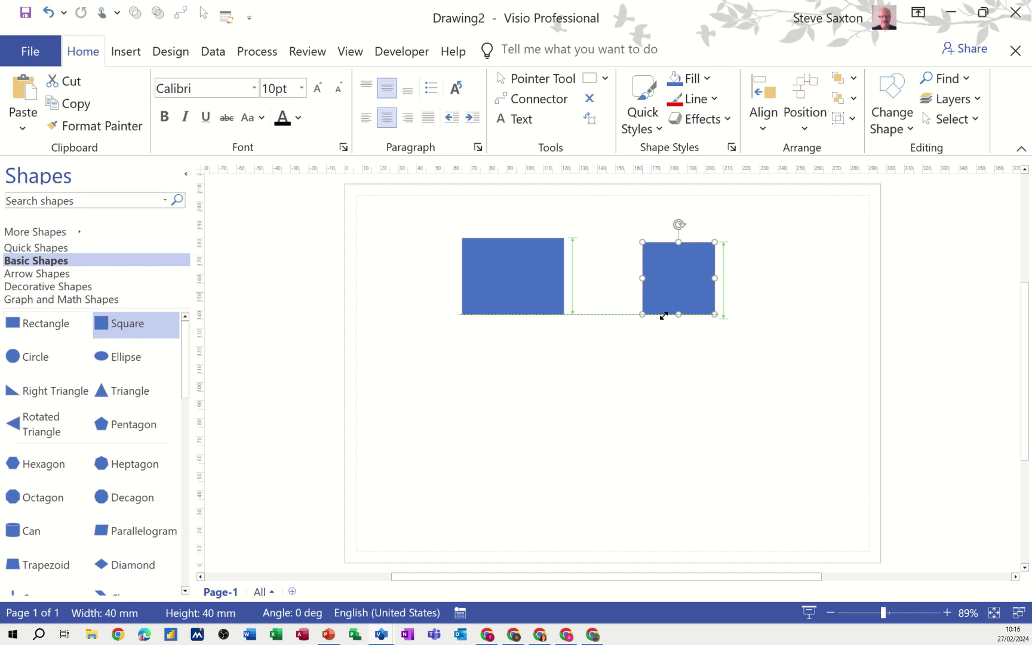
Label both the rectangle and the square with the person's first name
{"action": "left_click", "coordinate": [496, 261]}
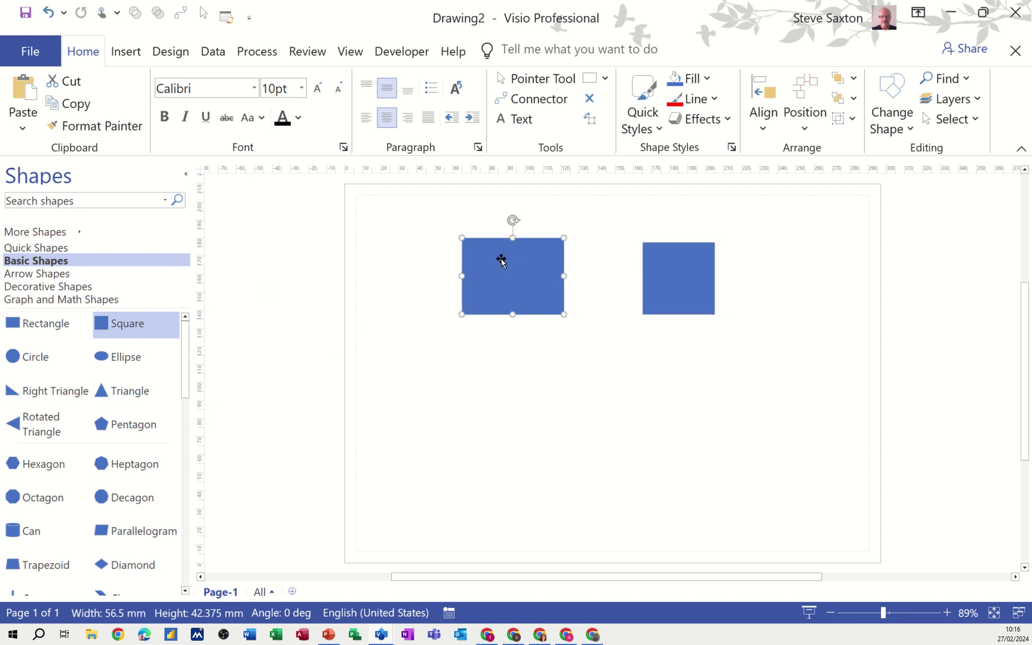
{"action": "double_click", "coordinate": [501, 260]}
{"action": "type", "text": "Steve"}
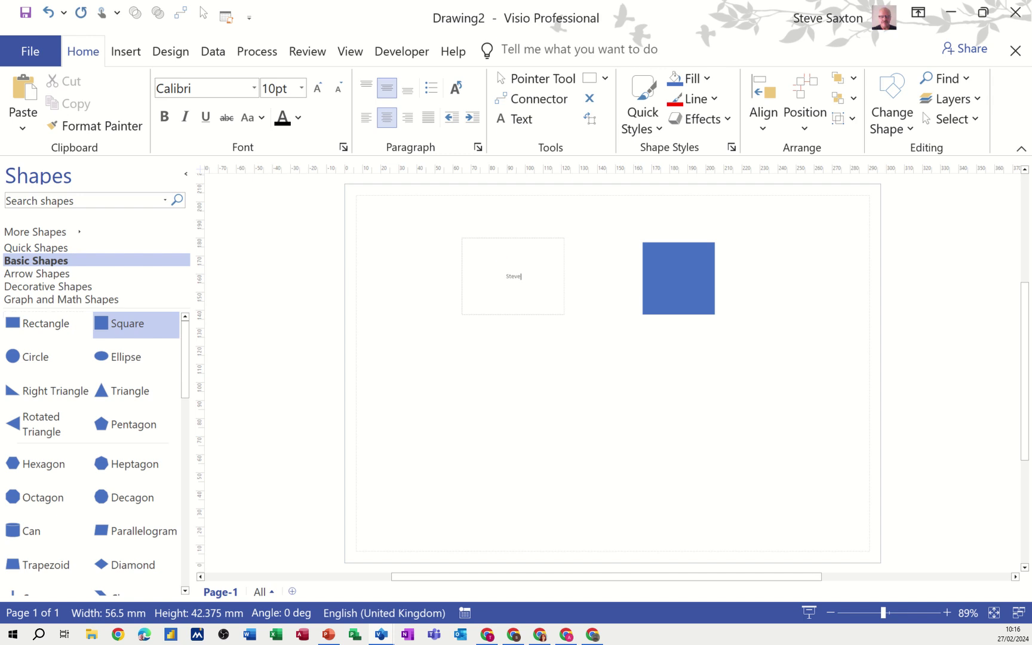
{"action": "left_click", "coordinate": [681, 276]}
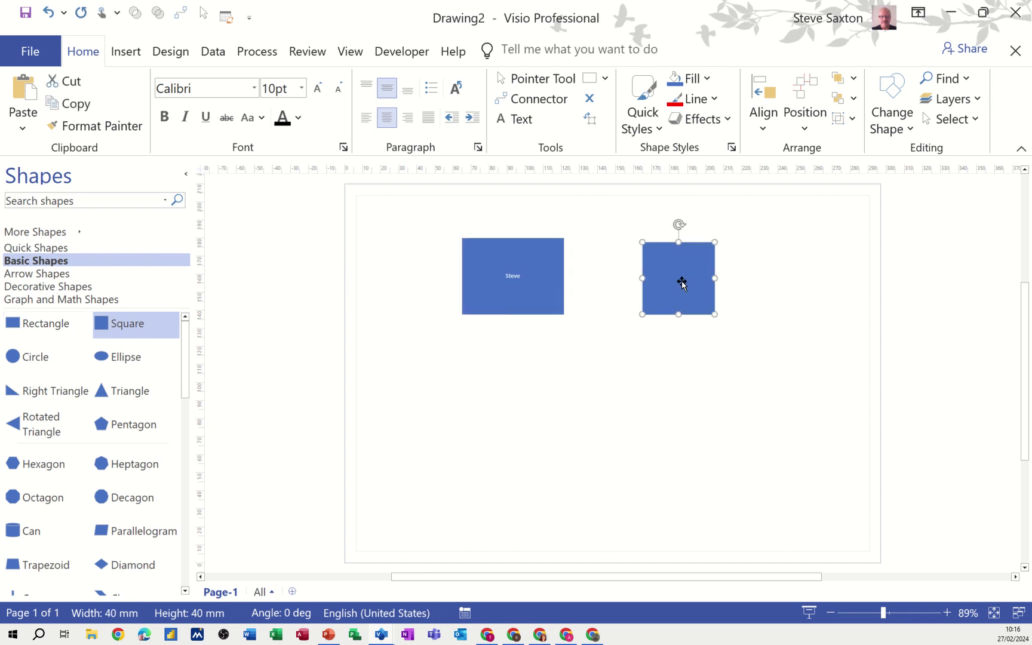
{"action": "type", "text": "Ste"}
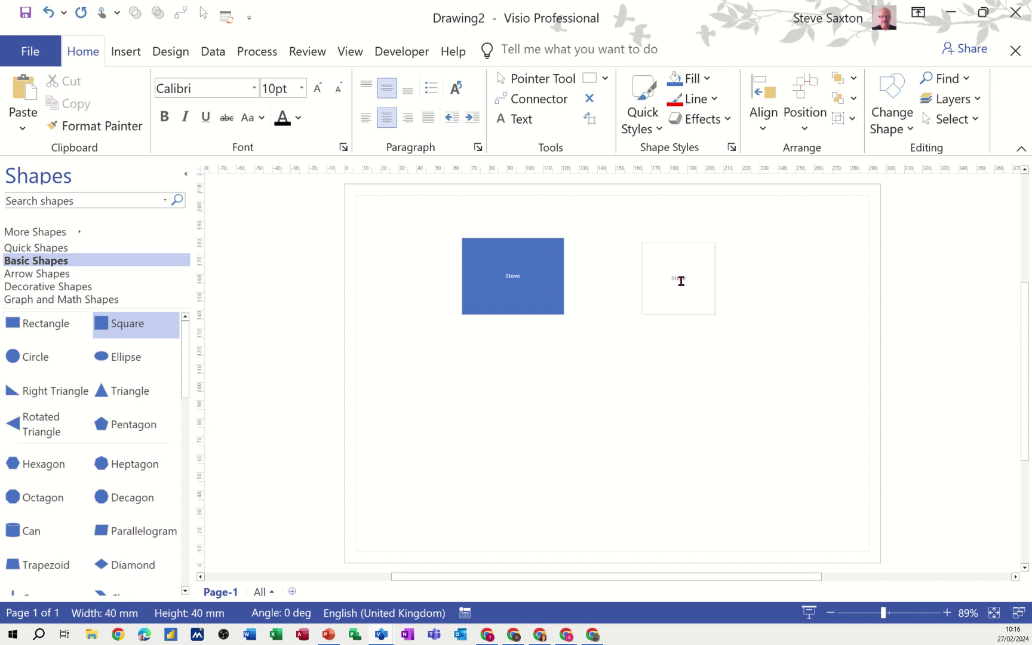
{"action": "type", "text": "ve"}
{"action": "left_click", "coordinate": [673, 338]}
{"action": "left_click", "coordinate": [520, 278]}
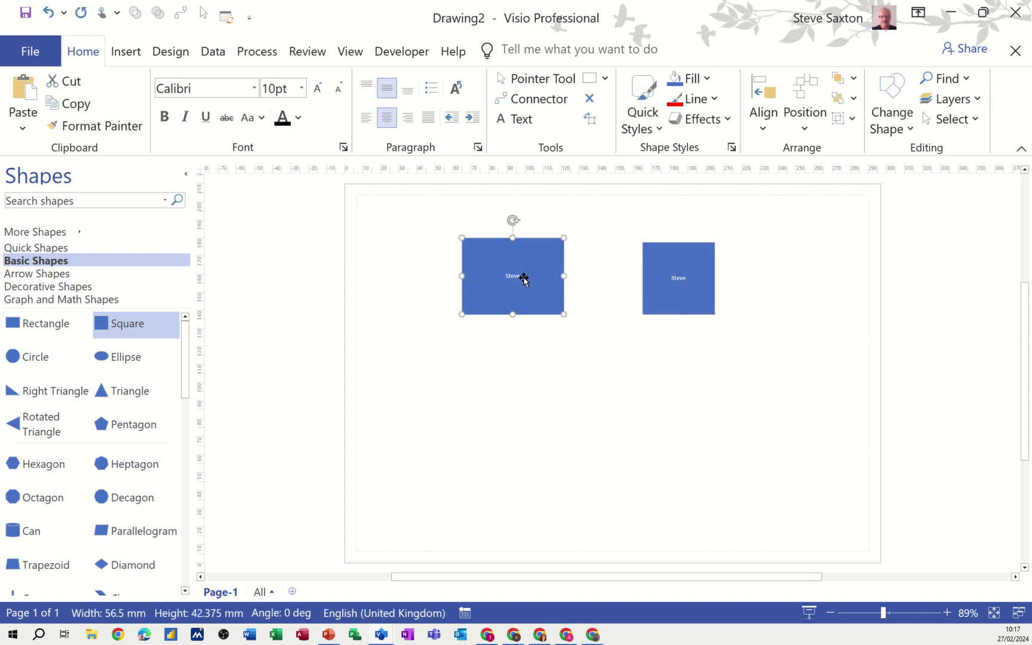
Align the rectangle's label to its top-left corner and move the rectangle below the square with their right edges aligned
{"action": "left_click", "coordinate": [367, 89]}
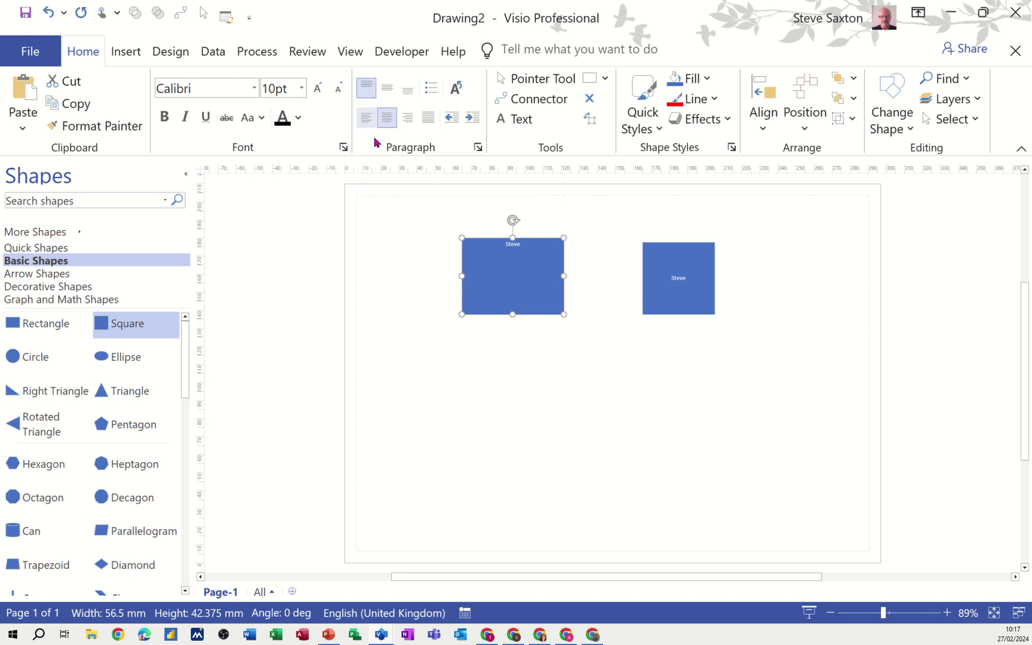
{"action": "left_click", "coordinate": [365, 119]}
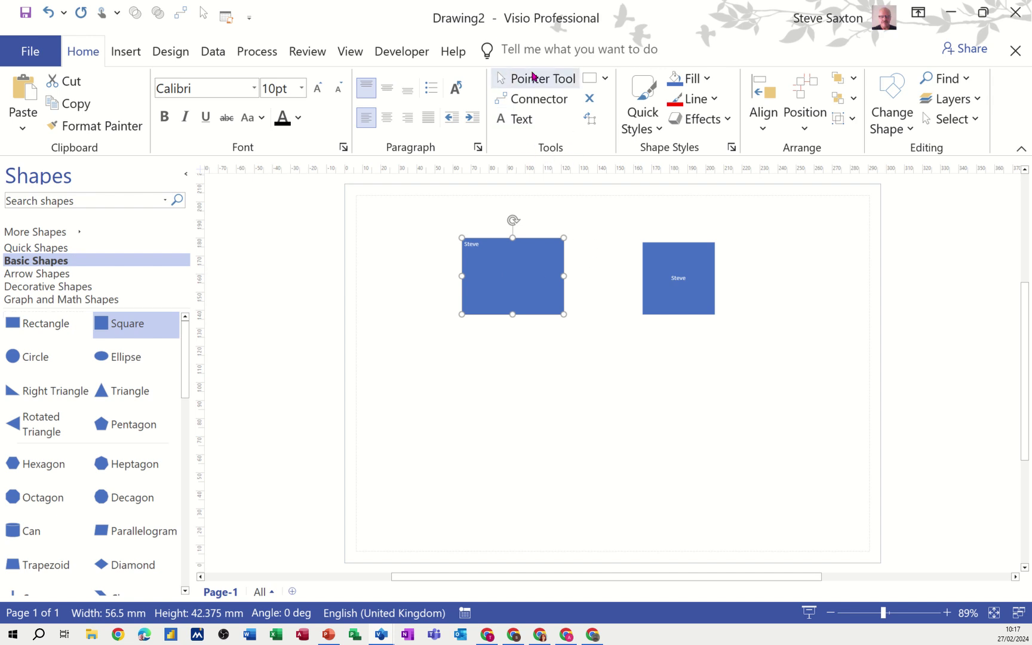
{"action": "left_click", "coordinate": [513, 79]}
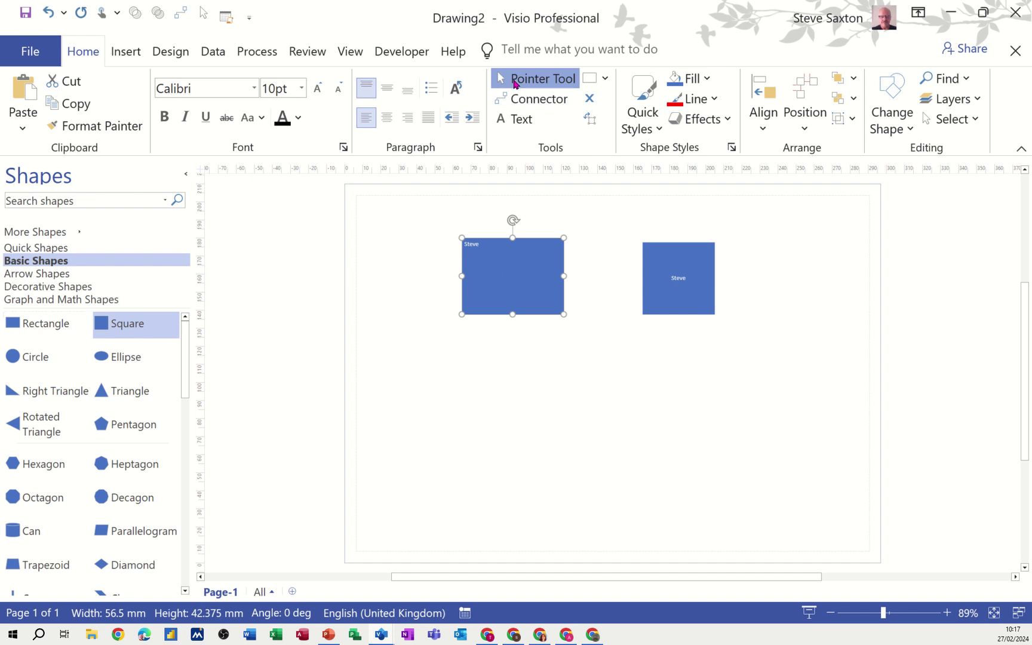
{"action": "left_click_drag", "start_coordinate": [497, 271], "coordinate": [689, 408]}
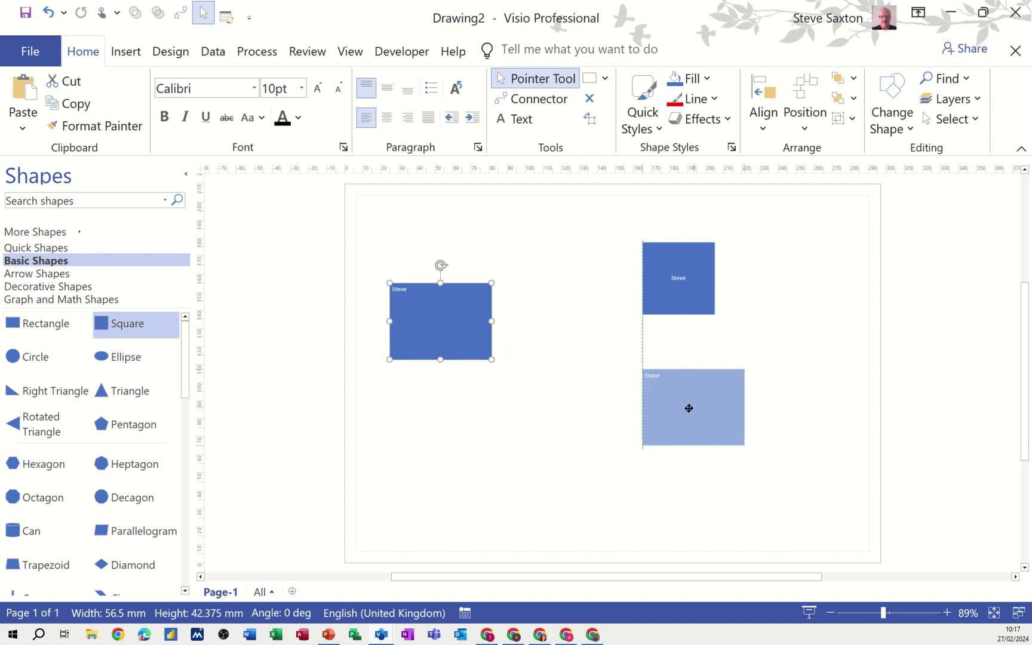
{"action": "left_click_drag", "start_coordinate": [693, 408], "coordinate": [657, 406]}
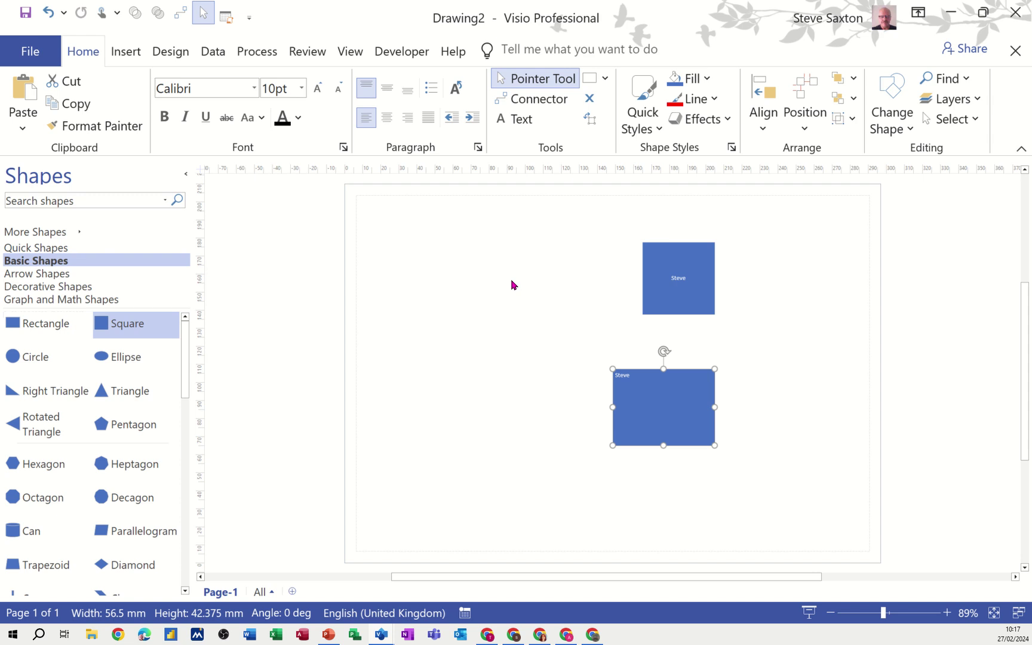
Show the page grid and move the square and the rectangle towards the page centre with their left edges aligned
{"action": "left_click", "coordinate": [351, 53]}
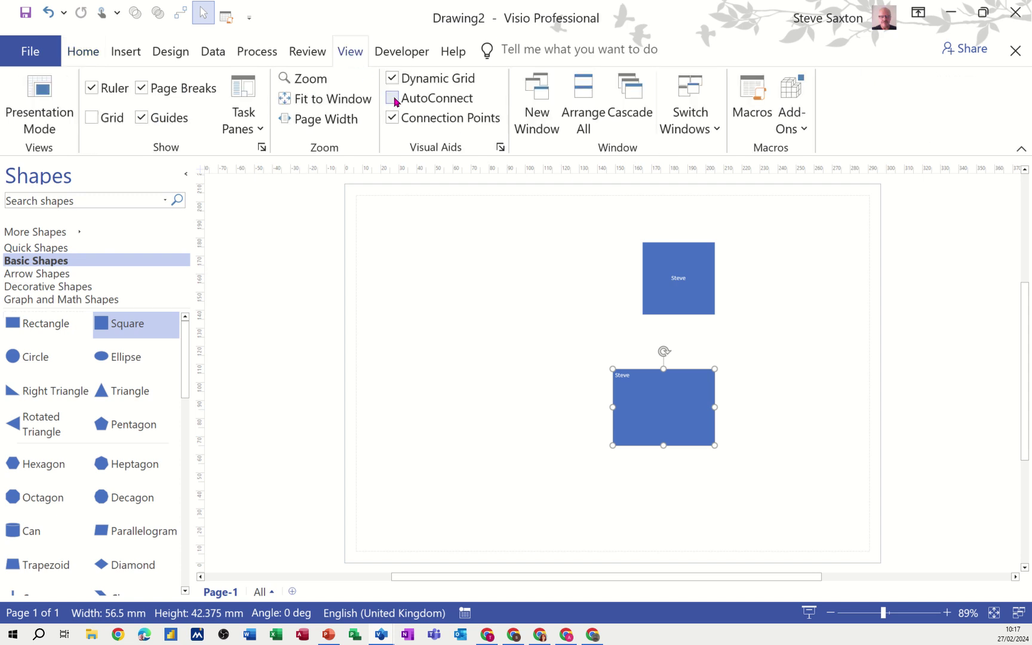
{"action": "left_click", "coordinate": [393, 78]}
{"action": "left_click", "coordinate": [91, 118]}
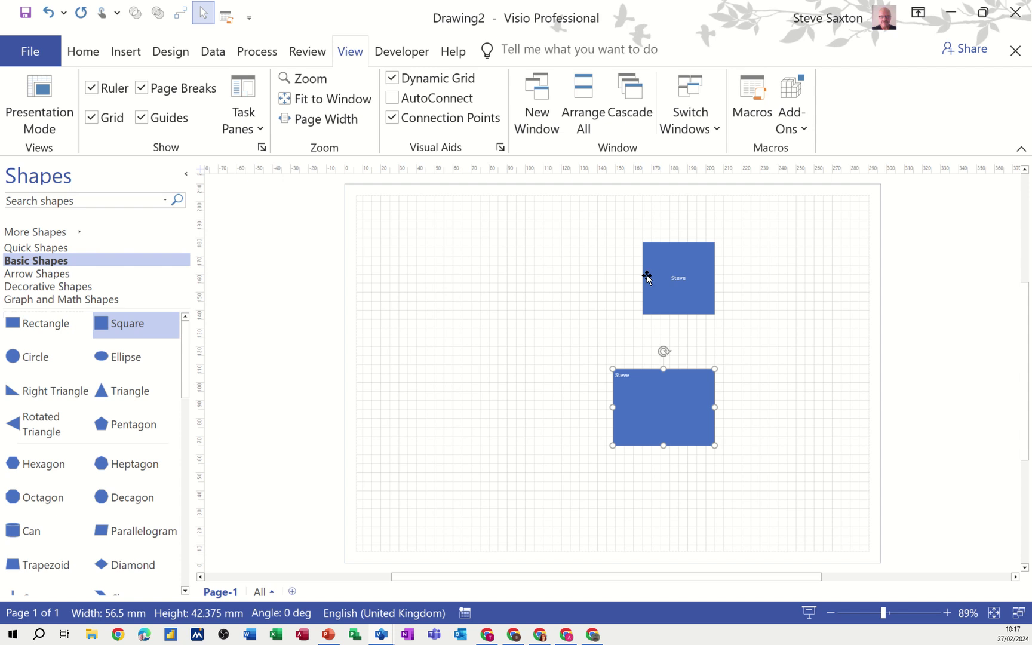
{"action": "left_click_drag", "start_coordinate": [642, 274], "coordinate": [549, 290]}
{"action": "left_click_drag", "start_coordinate": [657, 391], "coordinate": [608, 392]}
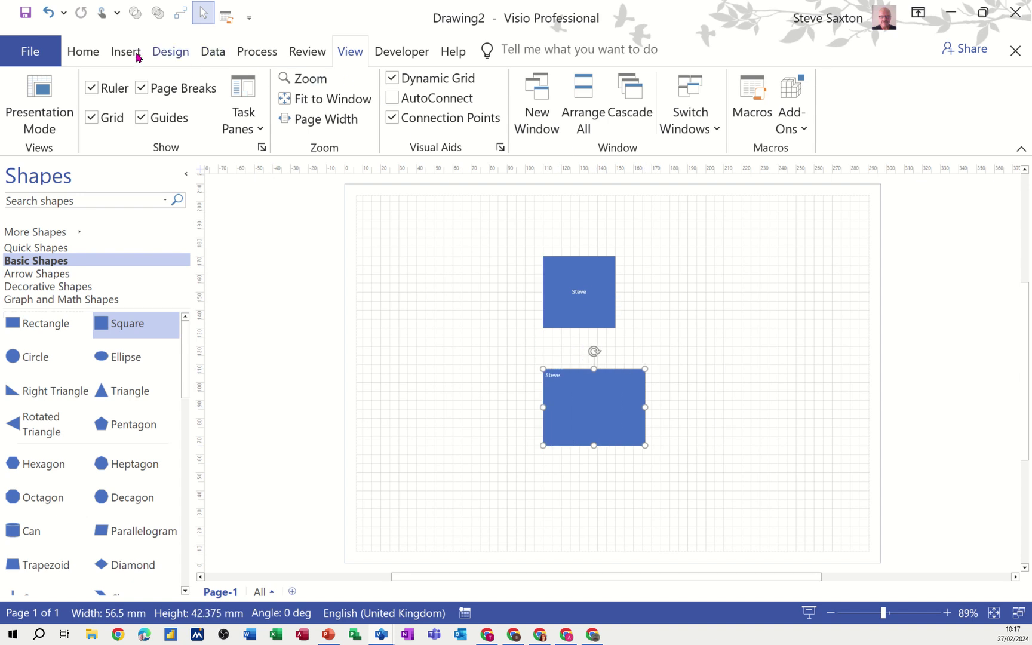
Draw a connector from the square's right connection point to the rectangle's right connection point
{"action": "left_click", "coordinate": [93, 55]}
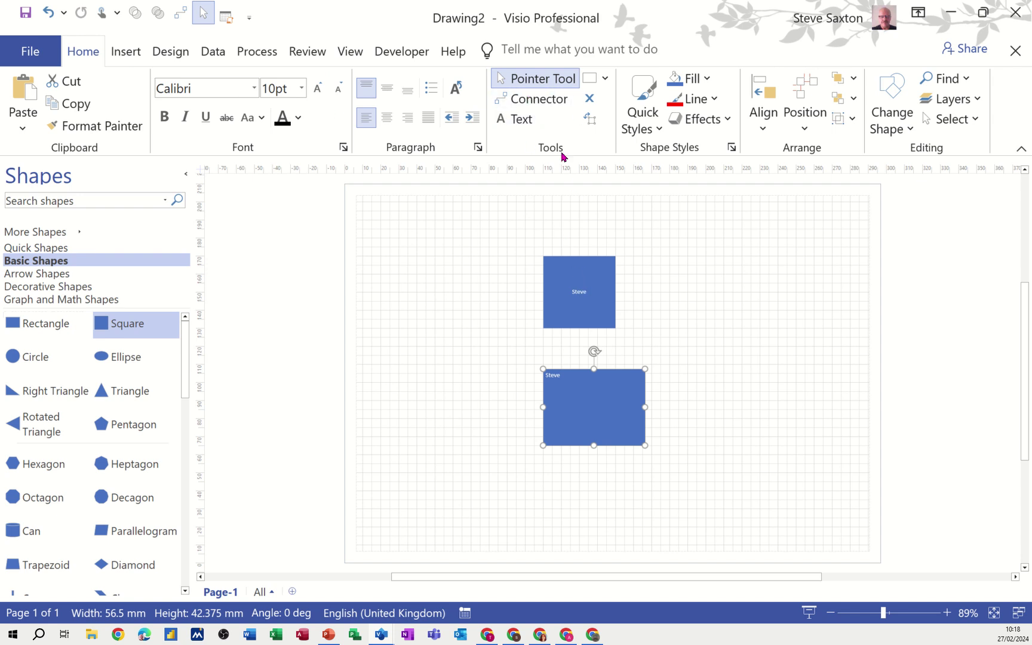
{"action": "left_click", "coordinate": [535, 99]}
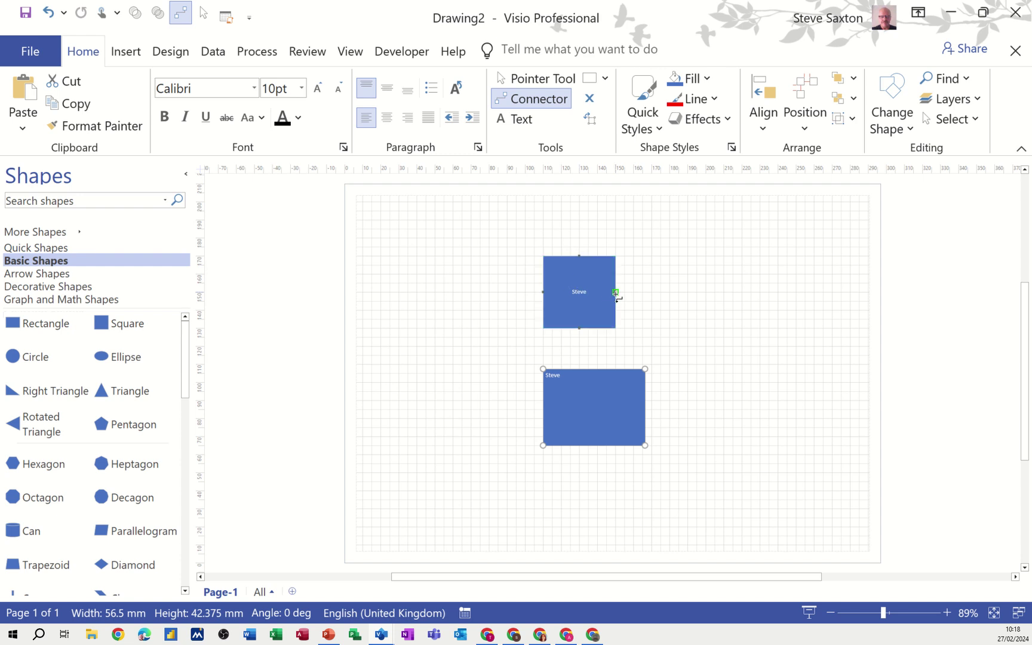
{"action": "left_click_drag", "start_coordinate": [616, 293], "coordinate": [626, 295]}
{"action": "left_click_drag", "start_coordinate": [673, 377], "coordinate": [646, 413]}
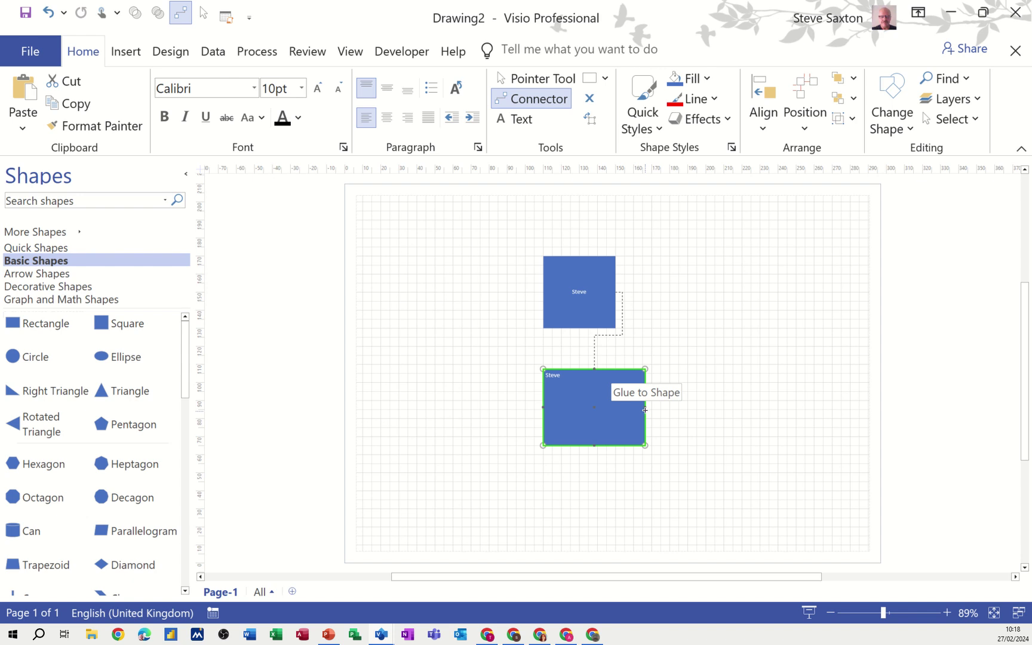
{"action": "left_click_drag", "start_coordinate": [645, 410], "coordinate": [645, 407]}
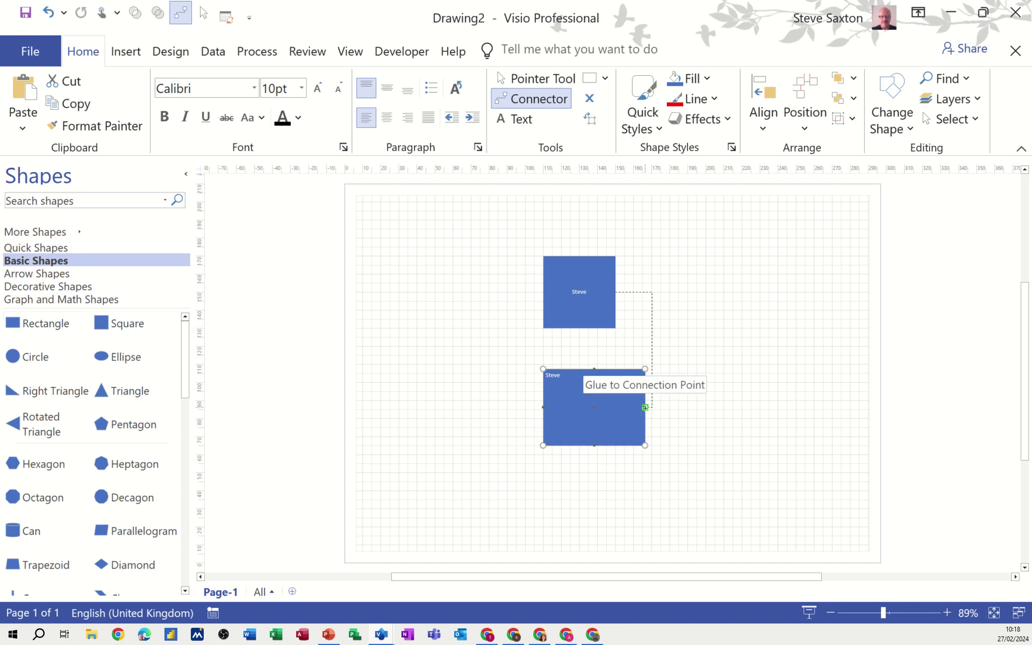
{"action": "left_click_drag", "start_coordinate": [645, 408], "coordinate": [645, 407]}
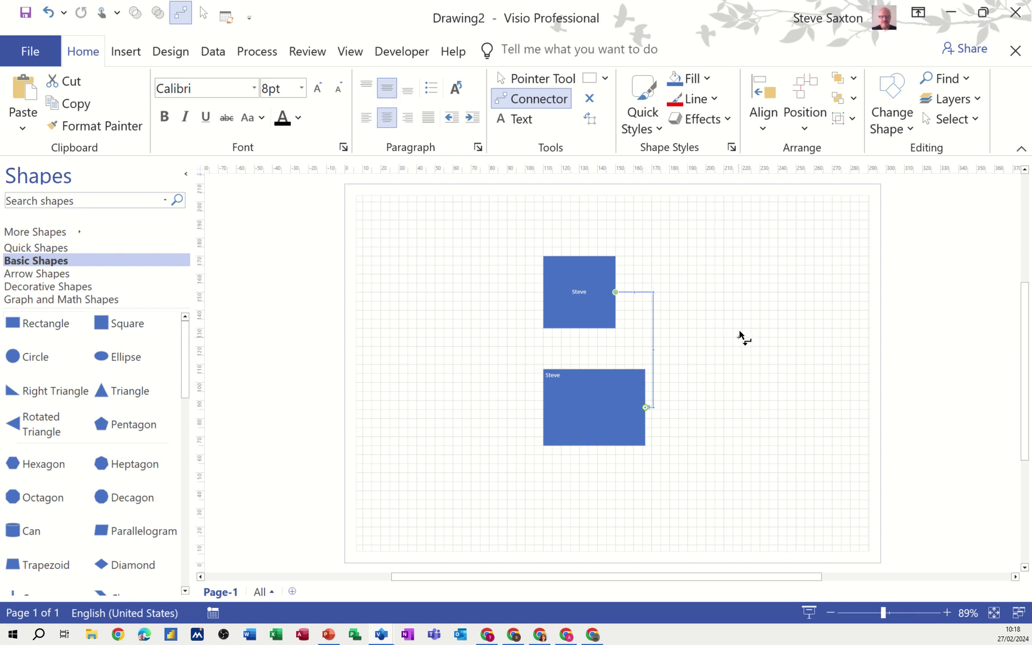
{"action": "left_click_drag", "start_coordinate": [777, 360], "coordinate": [778, 360]}
{"action": "key", "text": "Delete"}
{"action": "left_click", "coordinate": [537, 80]}
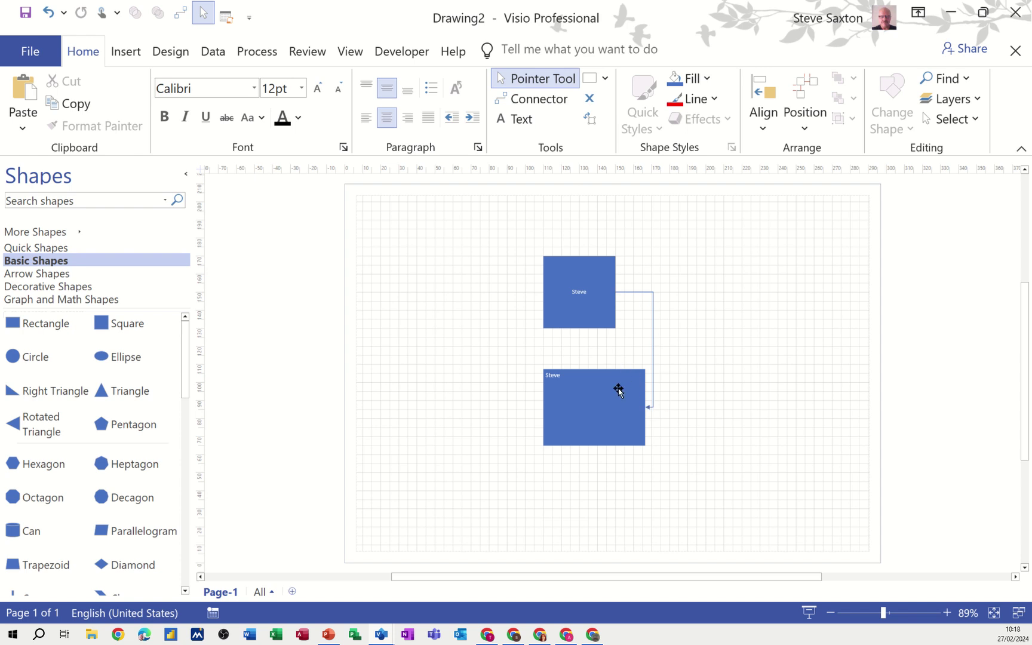
Move the connected rectangle to the page's right side and reposition the connected square above and to the left of it
{"action": "left_click_drag", "start_coordinate": [617, 389], "coordinate": [772, 380]}
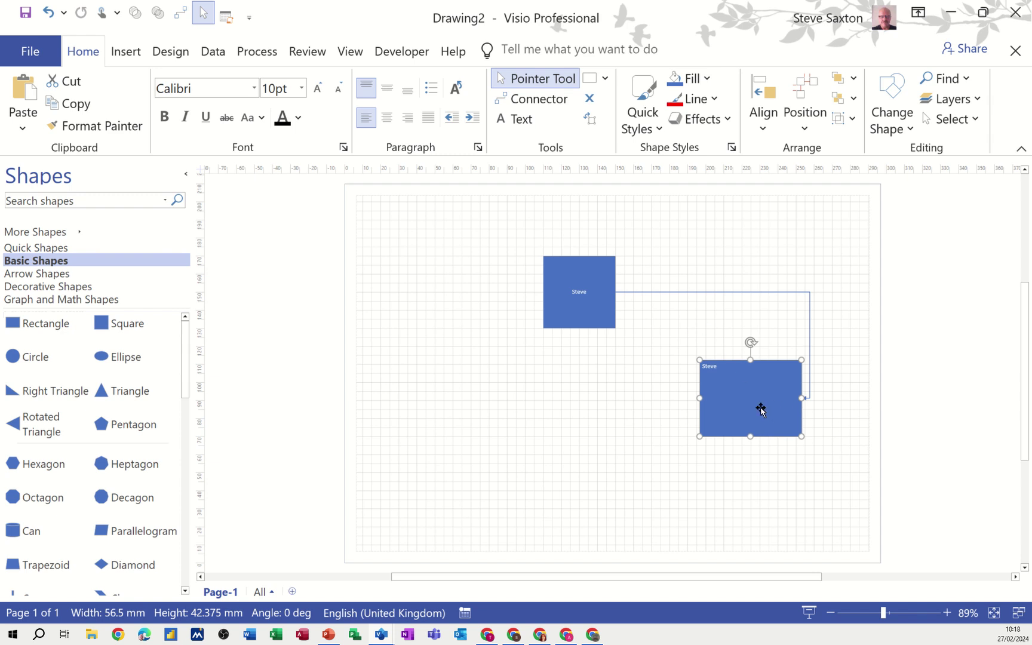
{"action": "left_click_drag", "start_coordinate": [760, 400], "coordinate": [763, 367]}
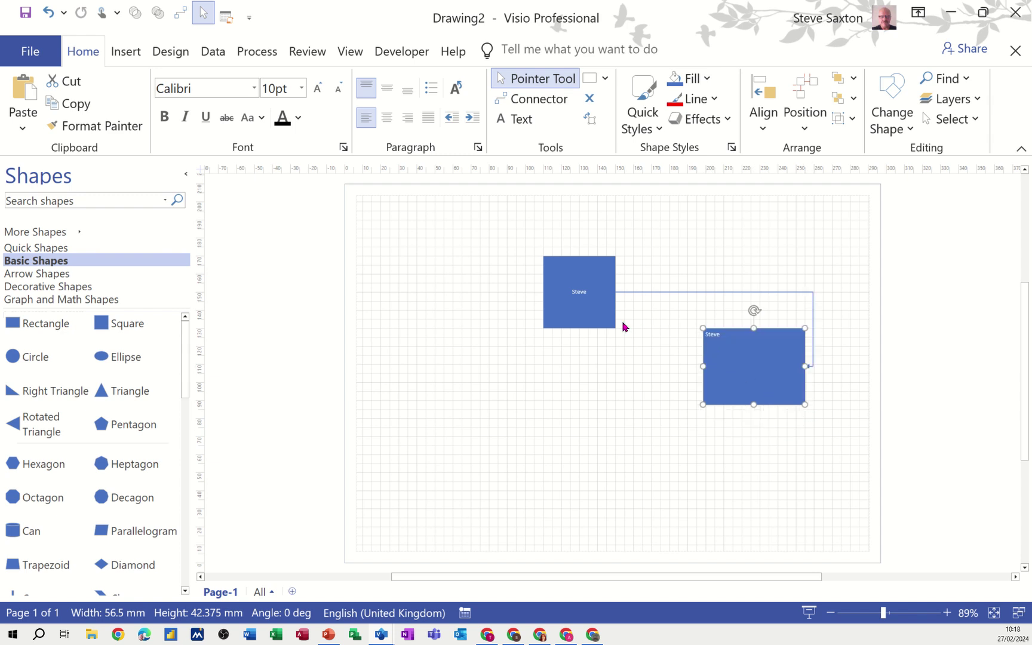
{"action": "left_click_drag", "start_coordinate": [592, 313], "coordinate": [574, 350]}
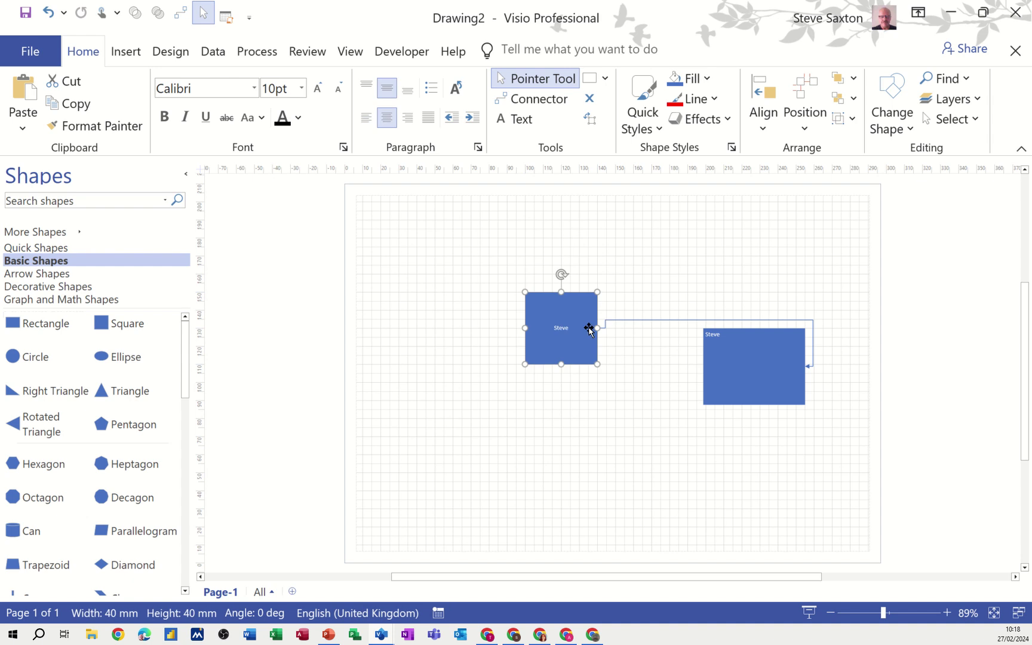
{"action": "left_click_drag", "start_coordinate": [560, 307], "coordinate": [613, 240]}
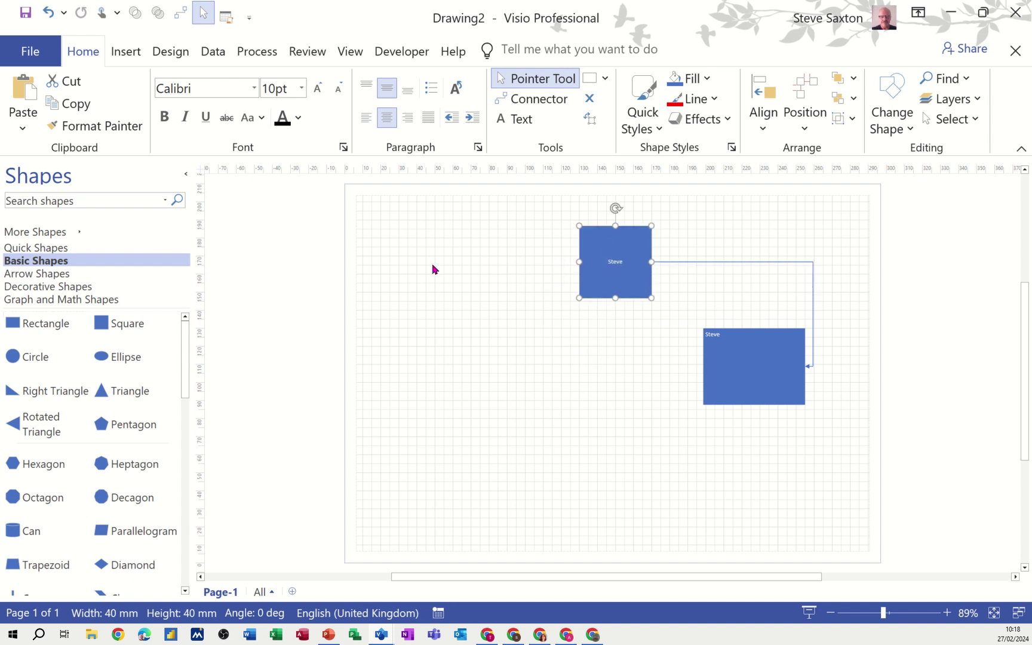
Place two 40 mm squares on the page's left and lower middle and connect the lower one to the upper one, gluing shape to shape
{"action": "left_click_drag", "start_coordinate": [126, 323], "coordinate": [439, 337]}
{"action": "left_click_drag", "start_coordinate": [125, 325], "coordinate": [535, 453]}
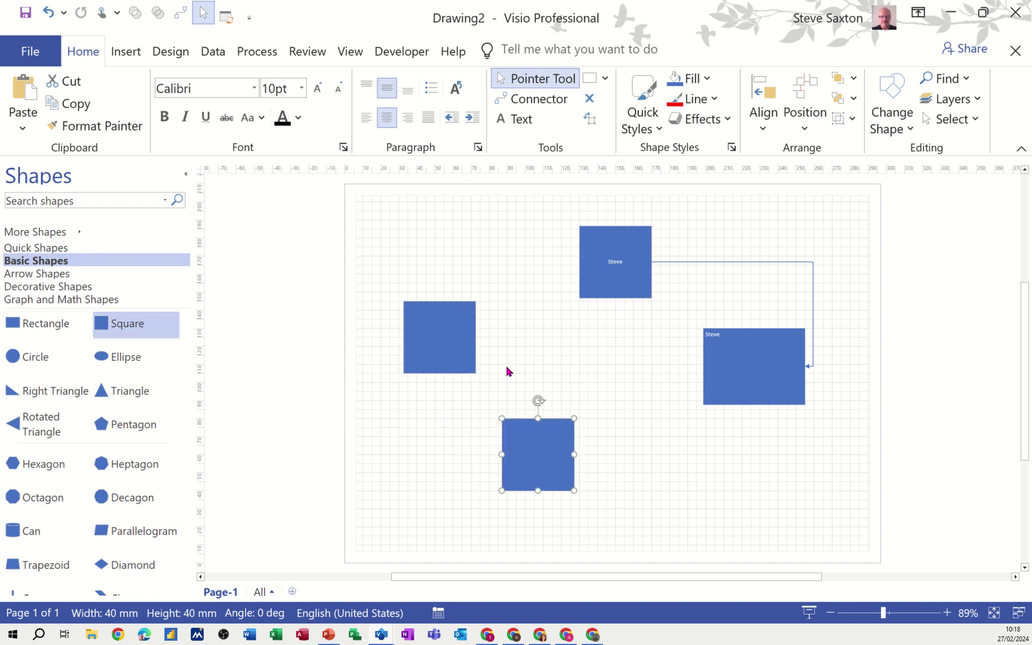
{"action": "left_click", "coordinate": [522, 103]}
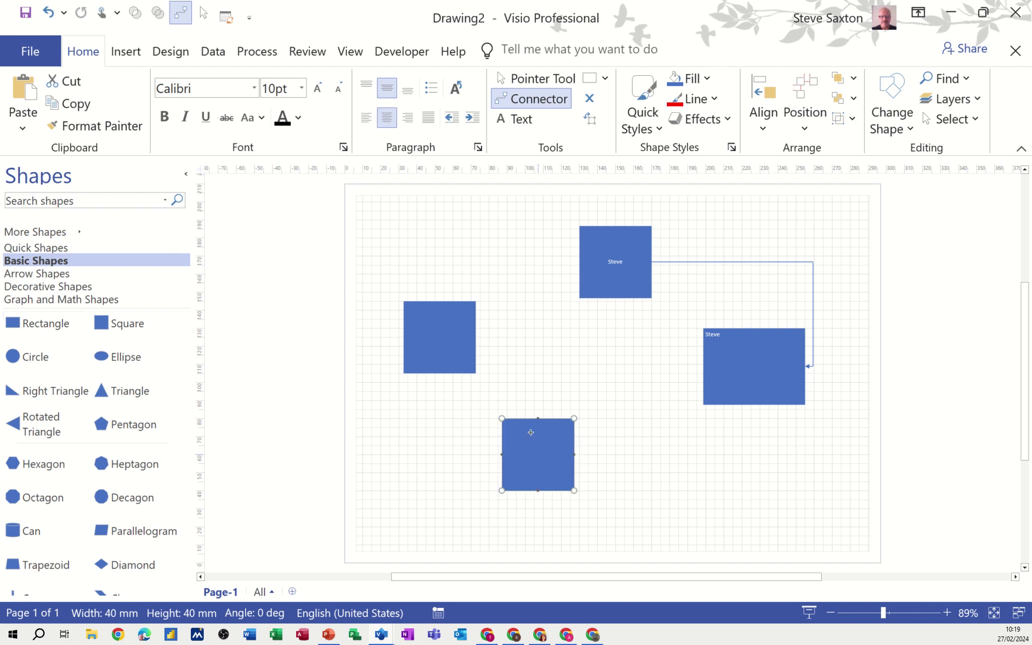
{"action": "left_click_drag", "start_coordinate": [534, 429], "coordinate": [450, 332]}
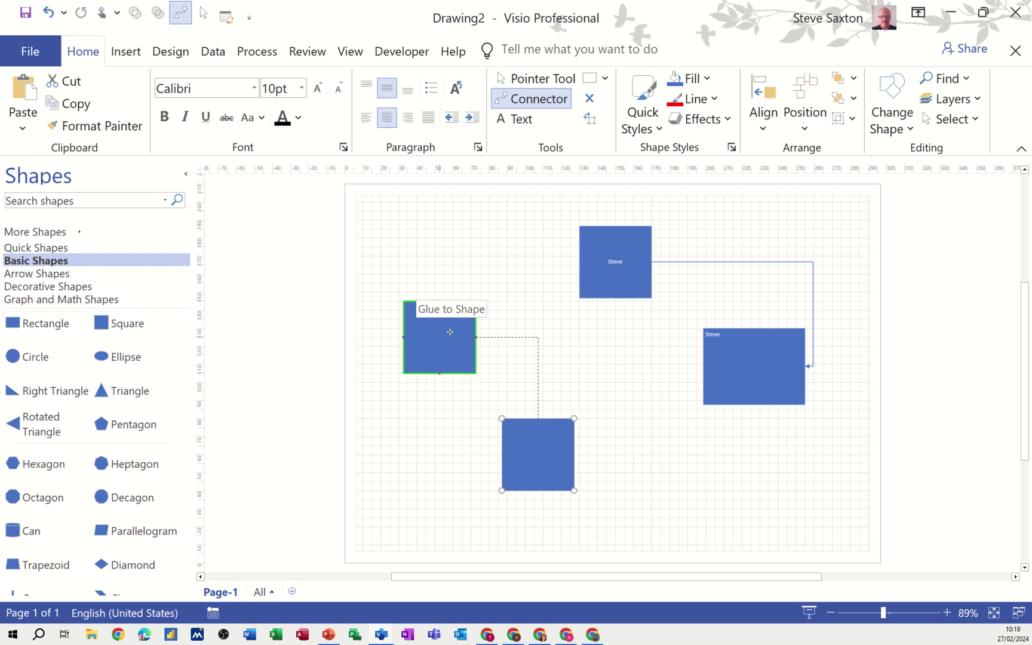
{"action": "left_click_drag", "start_coordinate": [450, 332], "coordinate": [451, 332]}
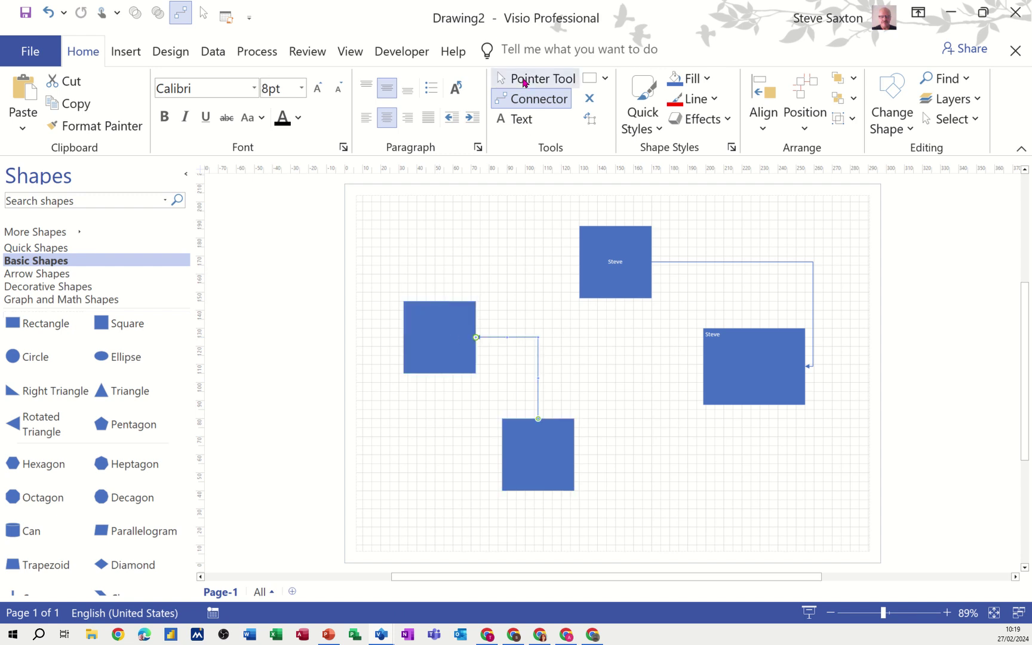
{"action": "left_click", "coordinate": [523, 83]}
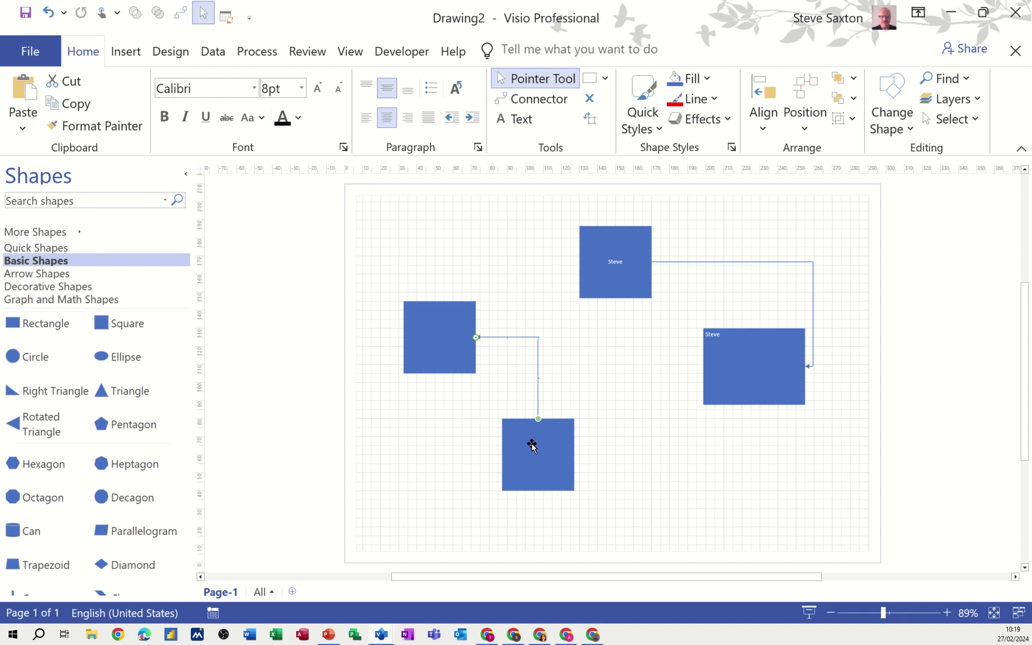
Move the two connected unlabelled squares around the page, ending with one stacked above the other in the lower left area
{"action": "left_click_drag", "start_coordinate": [532, 445], "coordinate": [309, 344]}
{"action": "left_click_drag", "start_coordinate": [449, 341], "coordinate": [292, 469]}
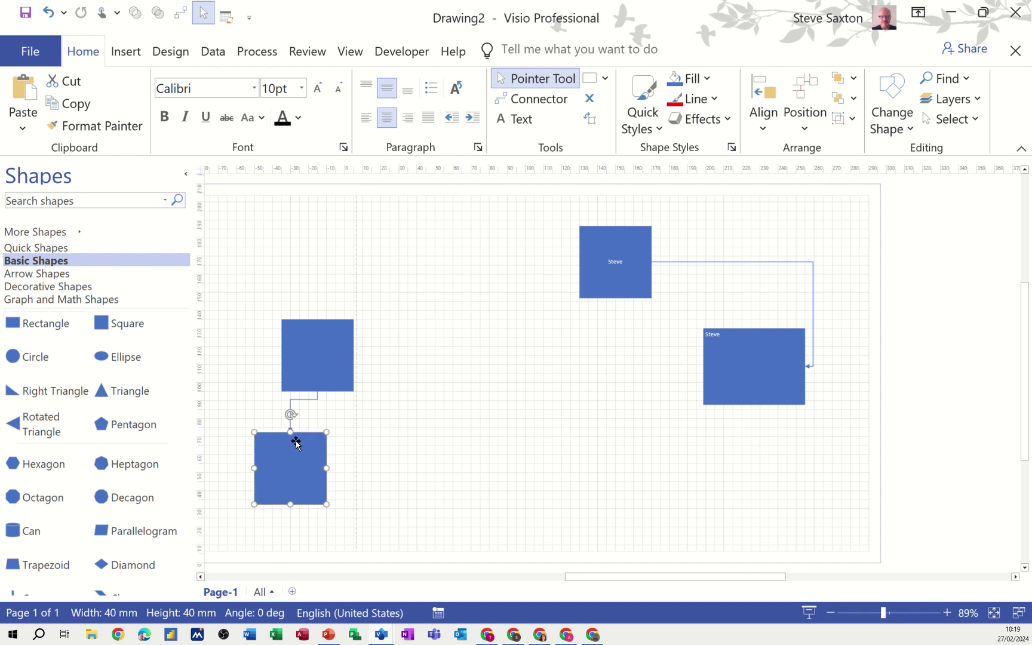
{"action": "left_click_drag", "start_coordinate": [325, 369], "coordinate": [561, 407]}
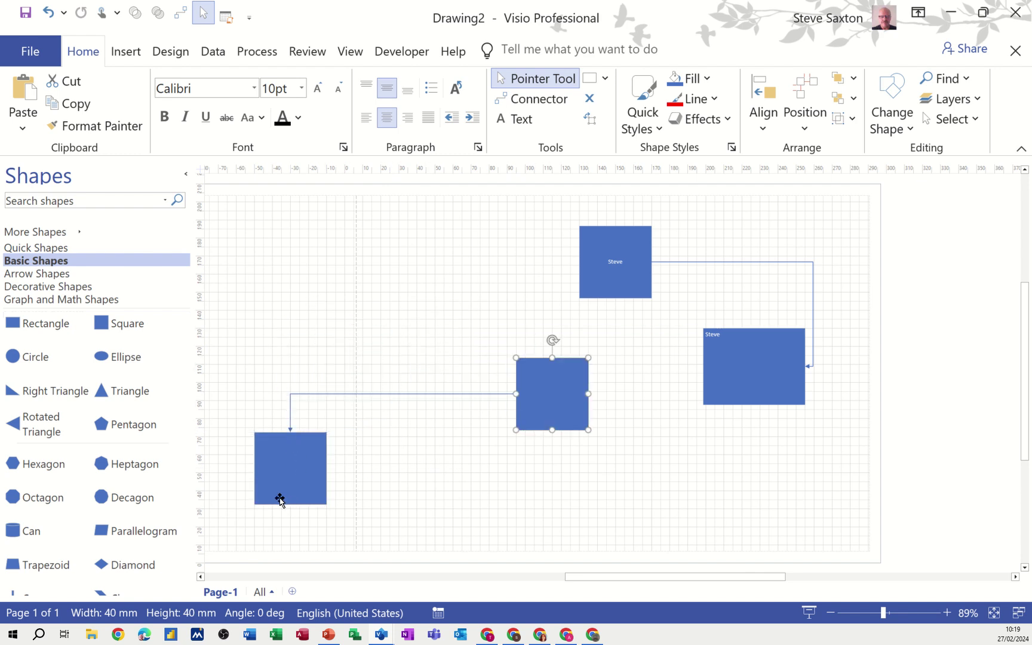
{"action": "left_click_drag", "start_coordinate": [280, 500], "coordinate": [444, 399]}
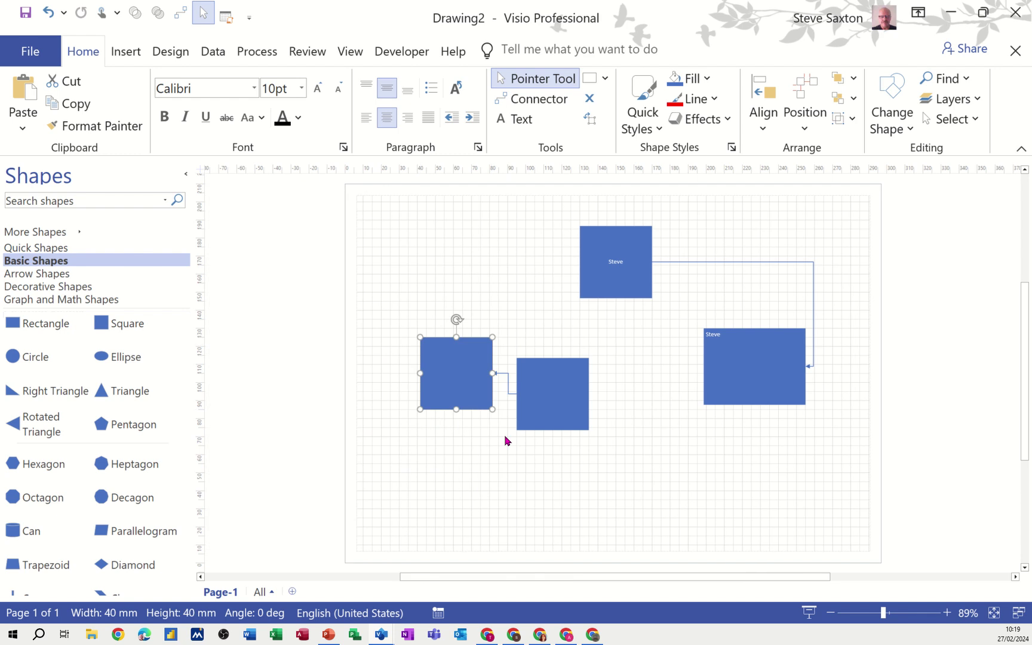
{"action": "left_click_drag", "start_coordinate": [534, 410], "coordinate": [429, 496]}
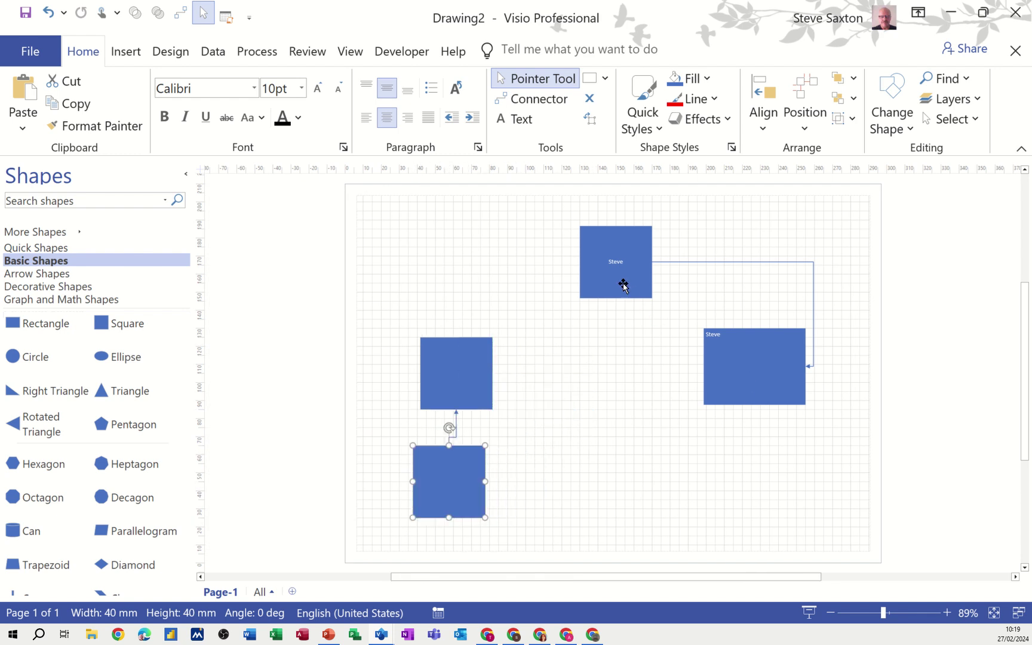
Move the labelled square below the rectangle, and place the upper unlabelled square level with and to the right of the other unlabelled one
{"action": "left_click_drag", "start_coordinate": [622, 285], "coordinate": [696, 520]}
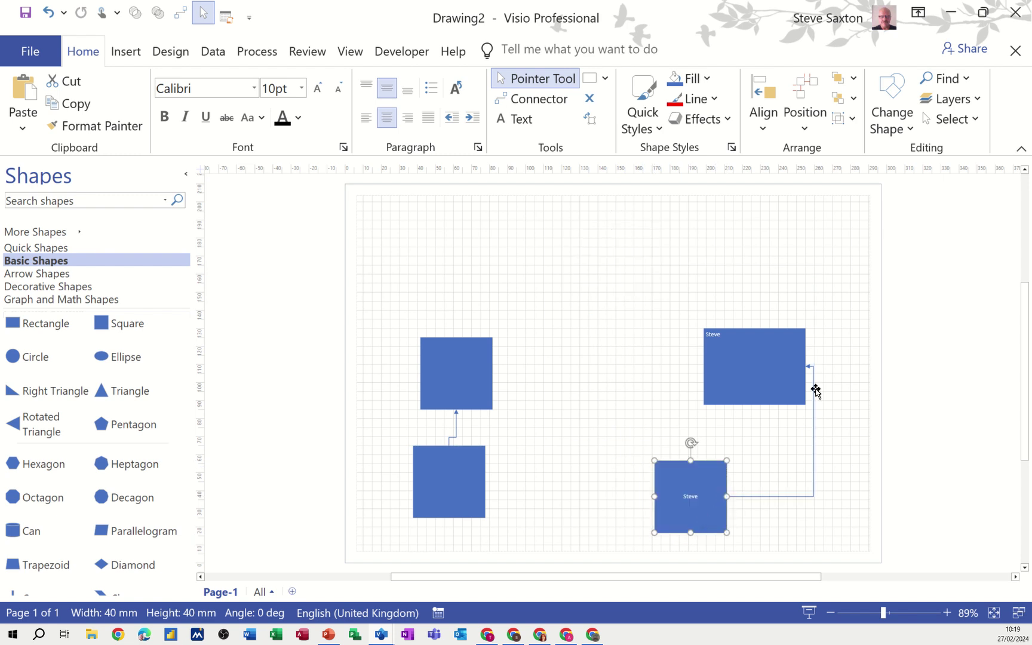
{"action": "left_click_drag", "start_coordinate": [710, 489], "coordinate": [779, 474]}
{"action": "left_click_drag", "start_coordinate": [470, 362], "coordinate": [570, 471]}
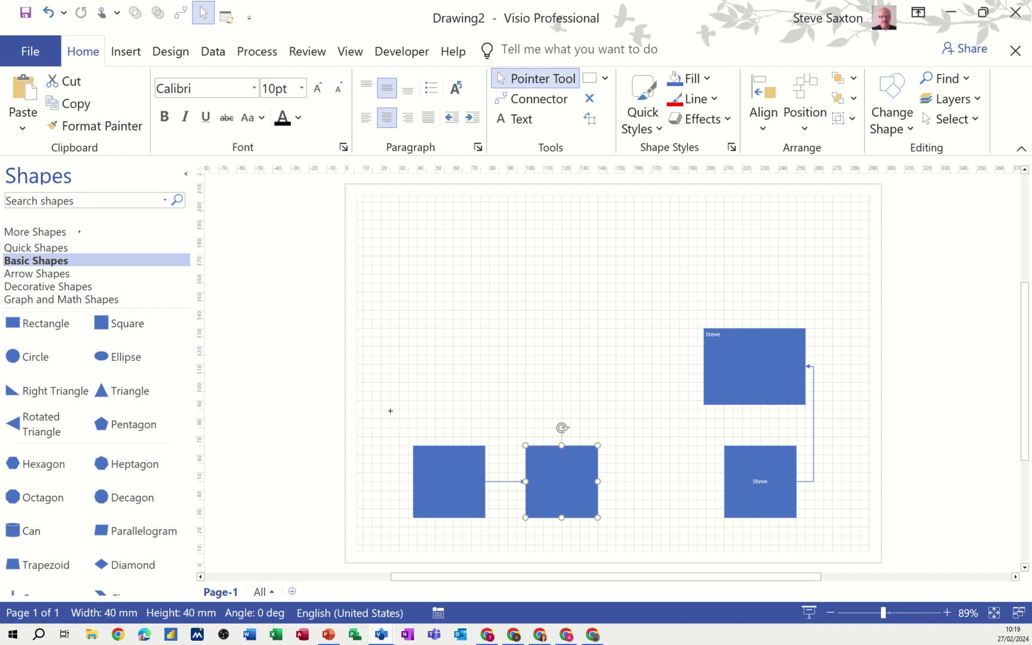
Delete the two unlabelled squares together with their connector
{"action": "left_click_drag", "start_coordinate": [391, 411], "coordinate": [623, 544]}
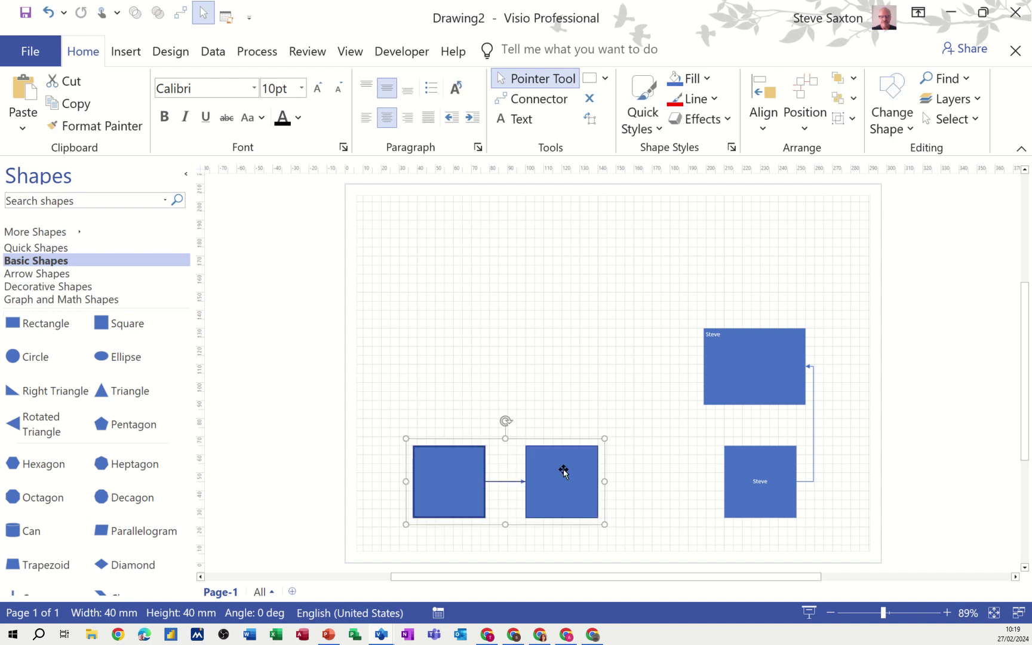
{"action": "key", "text": "Delete"}
Move the connected rectangle and square to the middle of the page, with the square centred below the rectangle
{"action": "left_click_drag", "start_coordinate": [719, 370], "coordinate": [515, 305]}
{"action": "left_click_drag", "start_coordinate": [742, 479], "coordinate": [528, 411]}
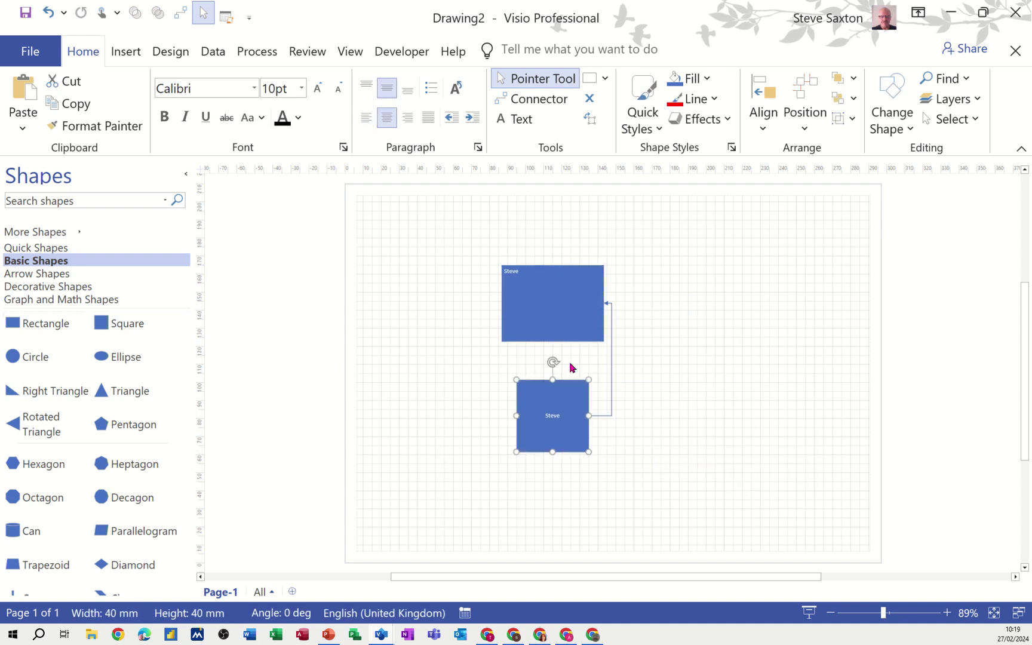
Add a text block about 48 by 20 mm to the right of the connected shapes, enter the person's first name and set no fill
{"action": "left_click", "coordinate": [515, 122]}
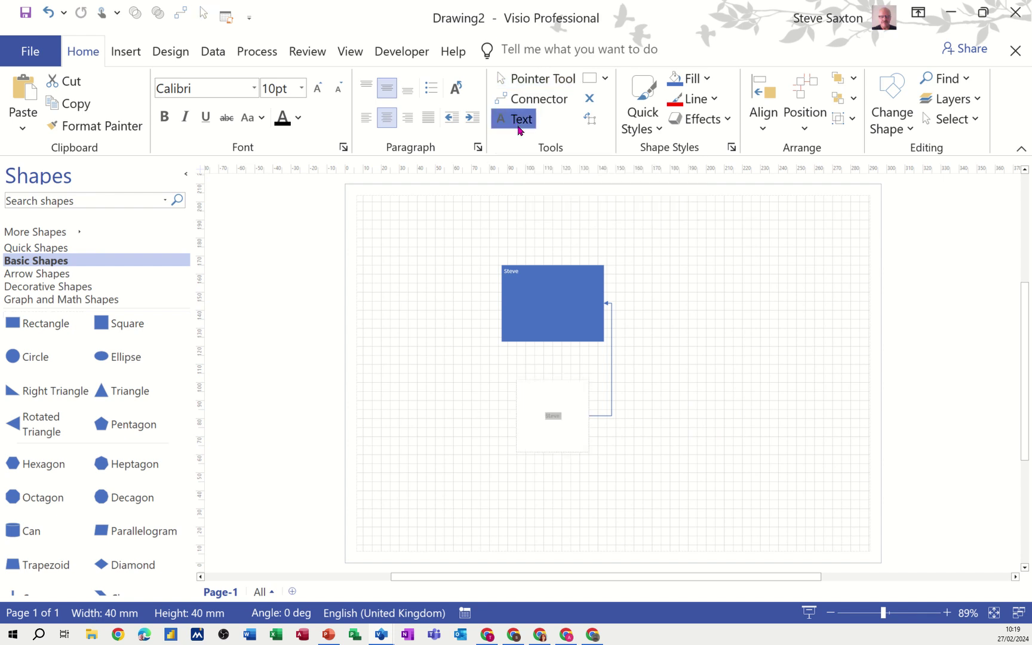
{"action": "left_click_drag", "start_coordinate": [673, 324], "coordinate": [759, 355]}
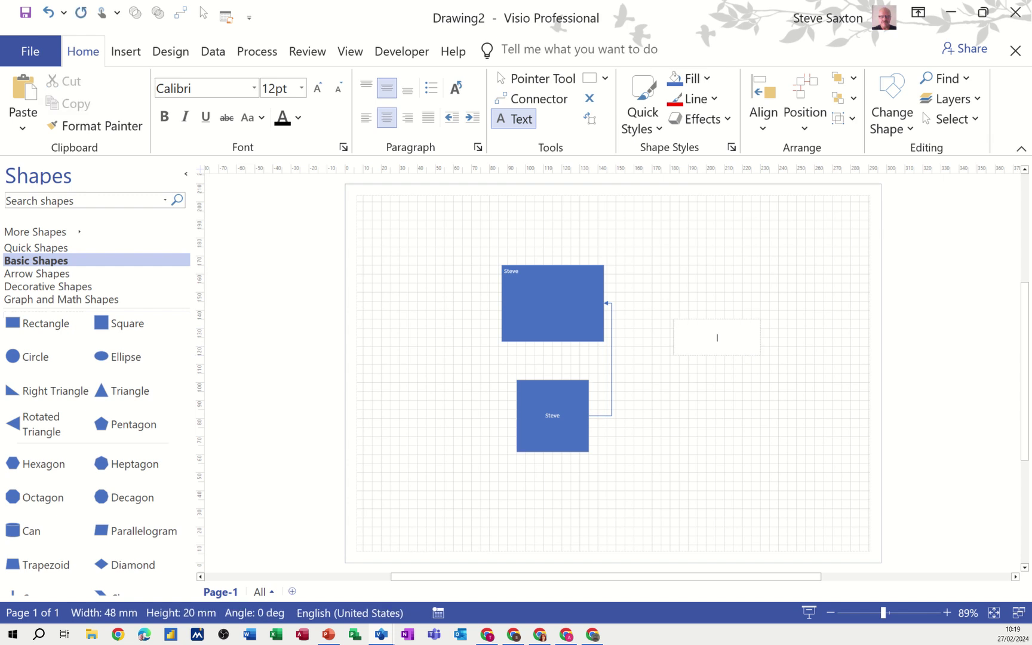
{"action": "type", "text": "steve"}
{"action": "left_click", "coordinate": [691, 78]}
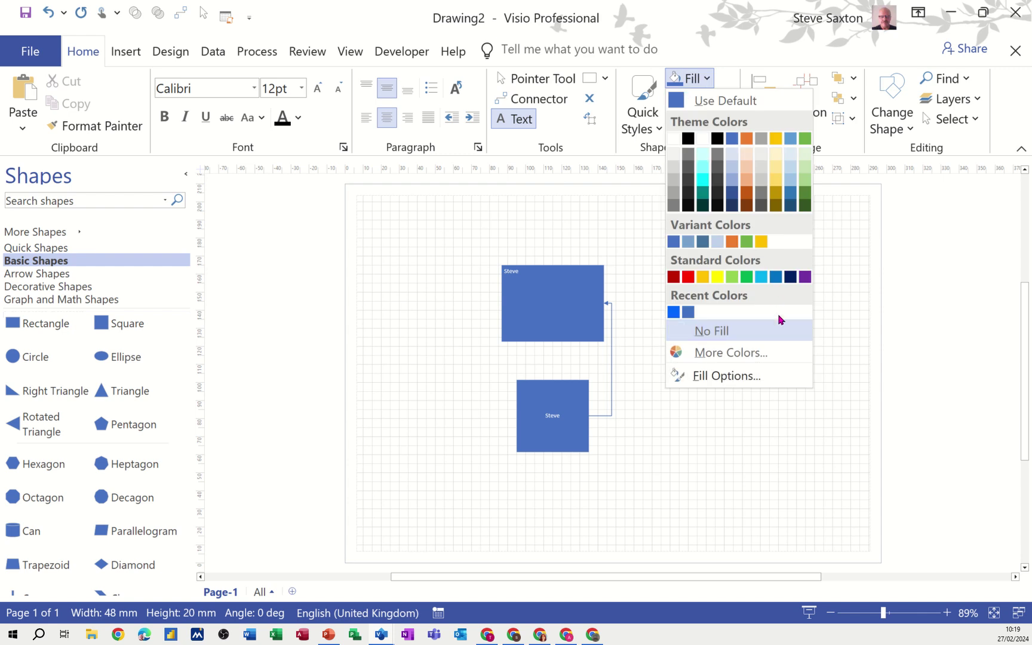
{"action": "left_click", "coordinate": [801, 338]}
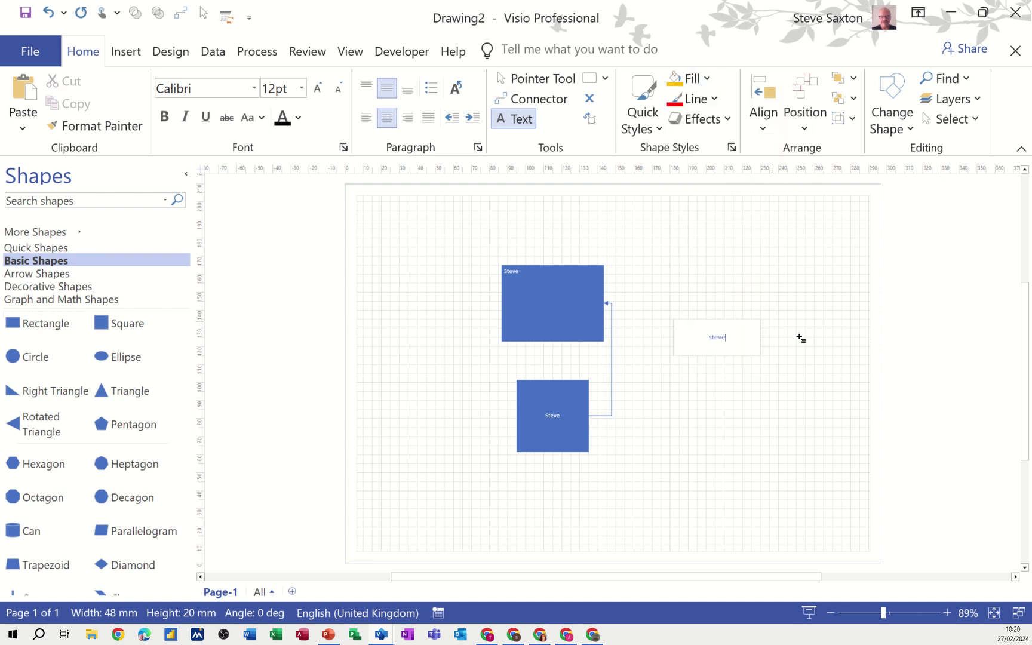
Finish the text entry and move the text block up and left until it is level with the rectangle's centre
{"action": "left_click", "coordinate": [792, 356]}
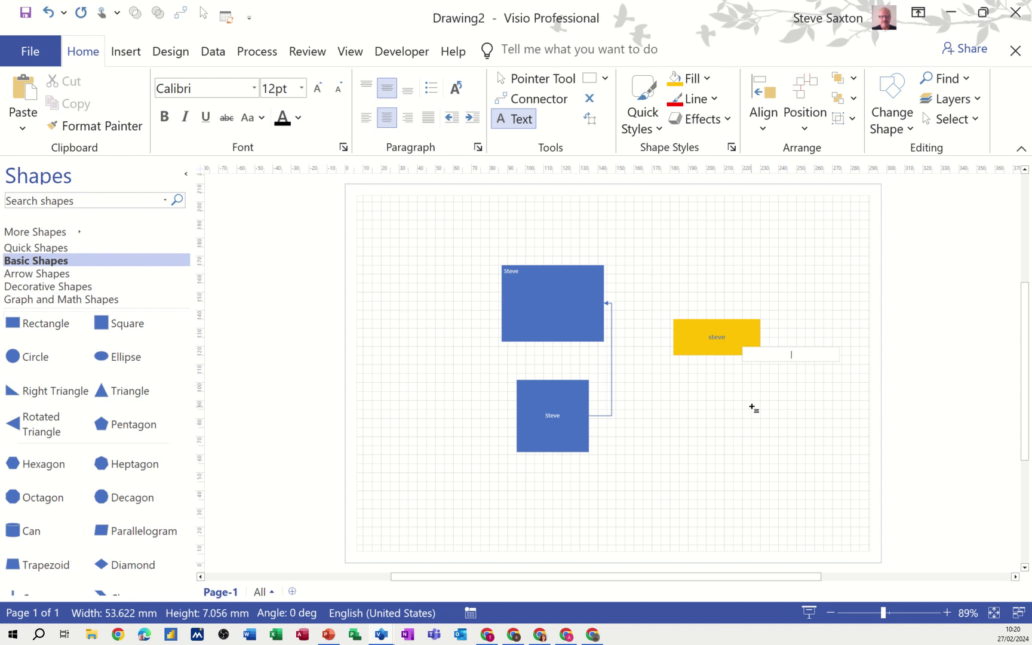
{"action": "key", "text": "Escape"}
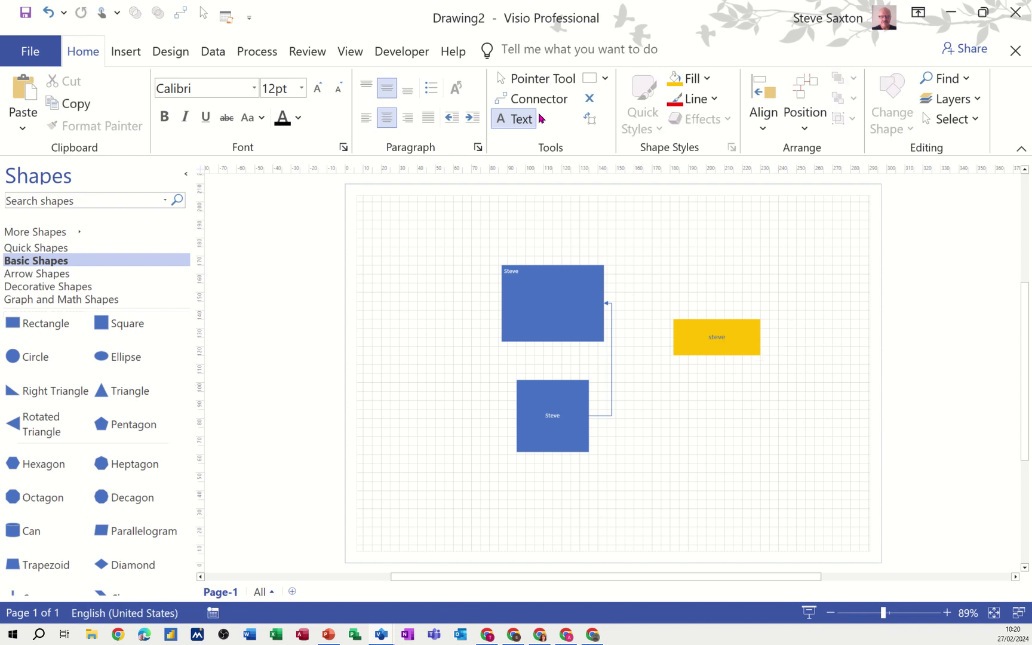
{"action": "left_click", "coordinate": [540, 83]}
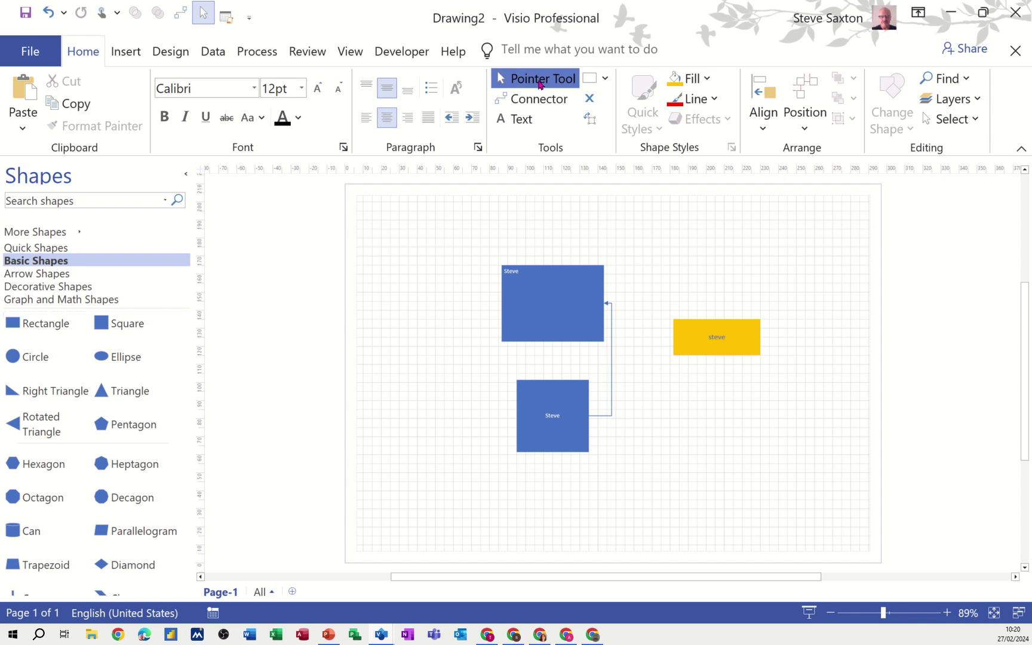
{"action": "left_click", "coordinate": [707, 339]}
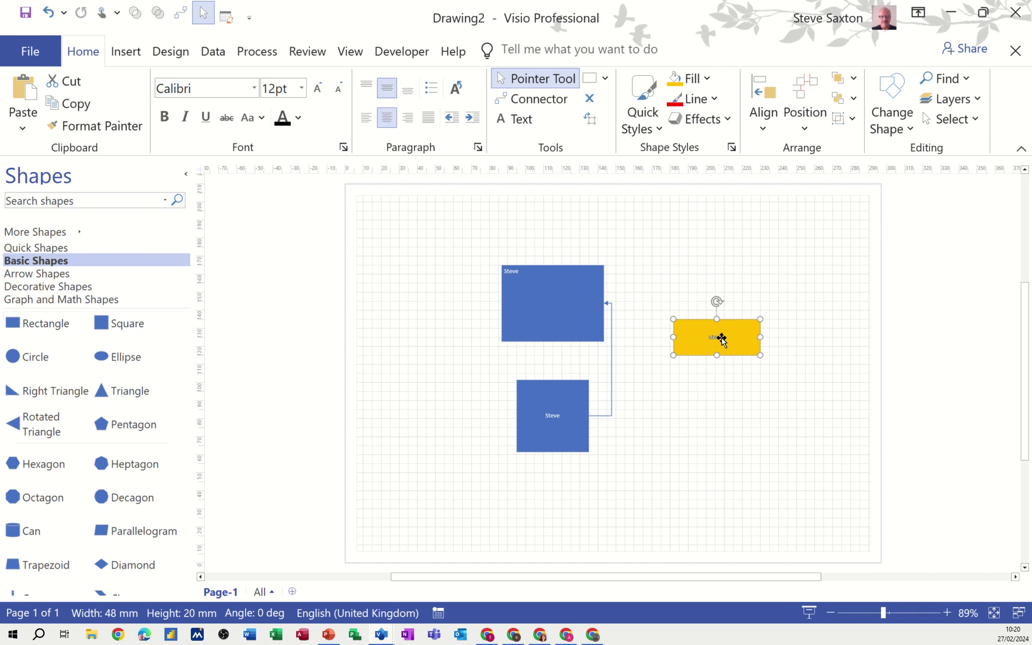
{"action": "left_click_drag", "start_coordinate": [699, 334], "coordinate": [685, 301]}
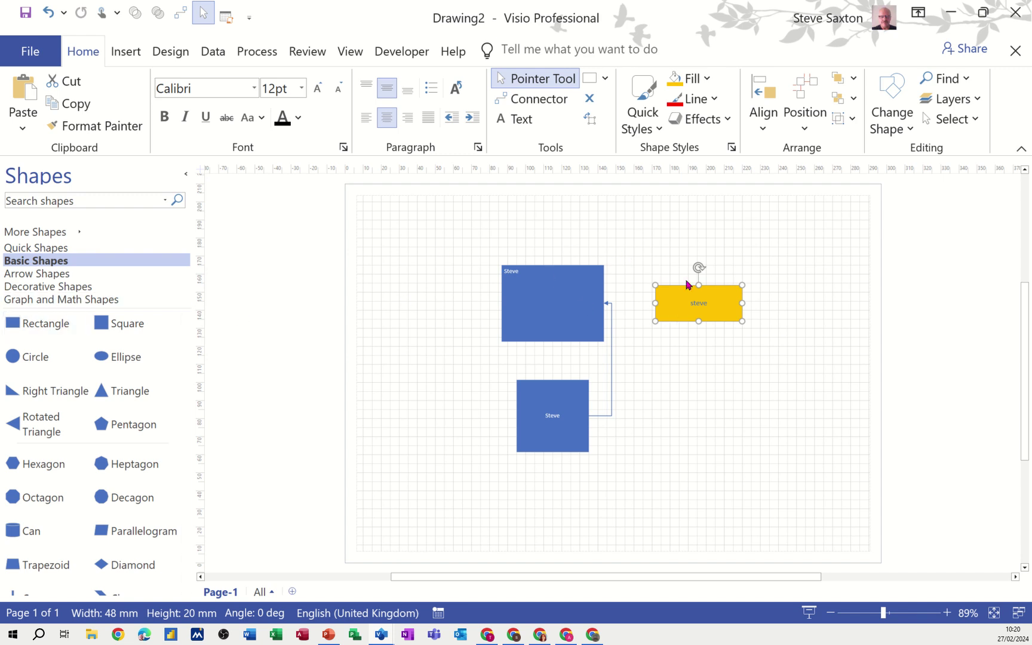
Give the text block a blue outline from the recent colours with a 3 pt line weight
{"action": "left_click", "coordinate": [716, 102]}
{"action": "left_click", "coordinate": [689, 332]}
{"action": "left_click", "coordinate": [696, 99]}
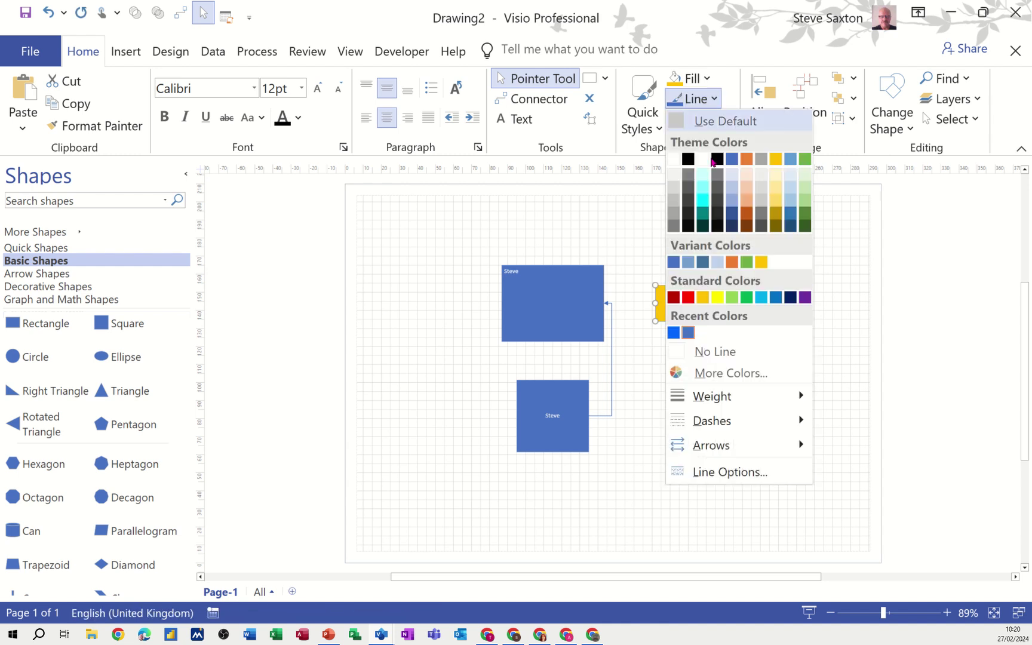
{"action": "mouse_move", "coordinate": [758, 427]}
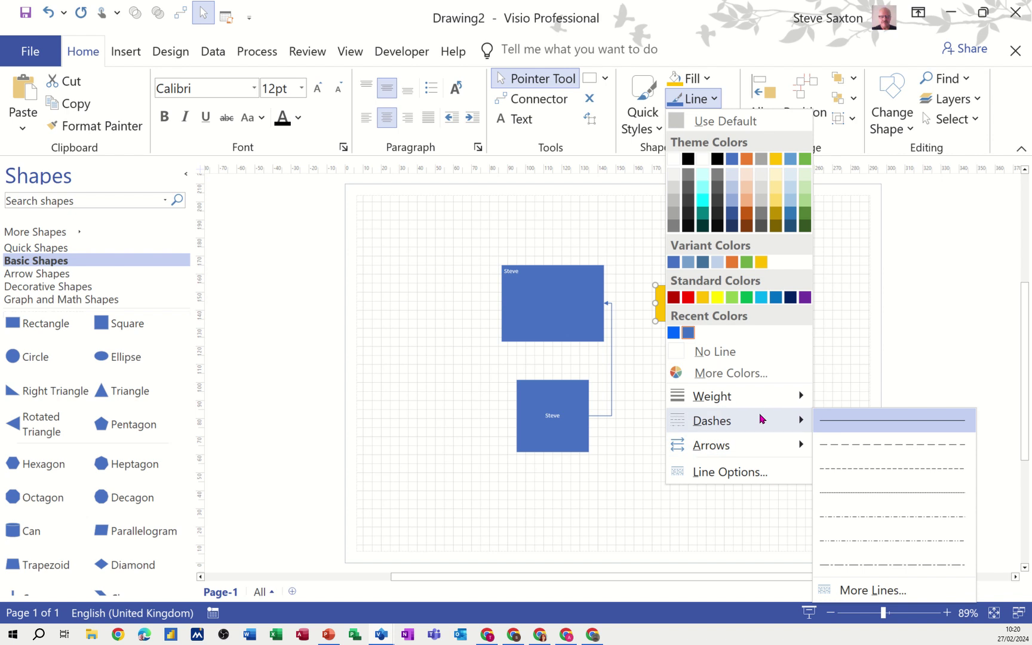
{"action": "mouse_move", "coordinate": [766, 399]}
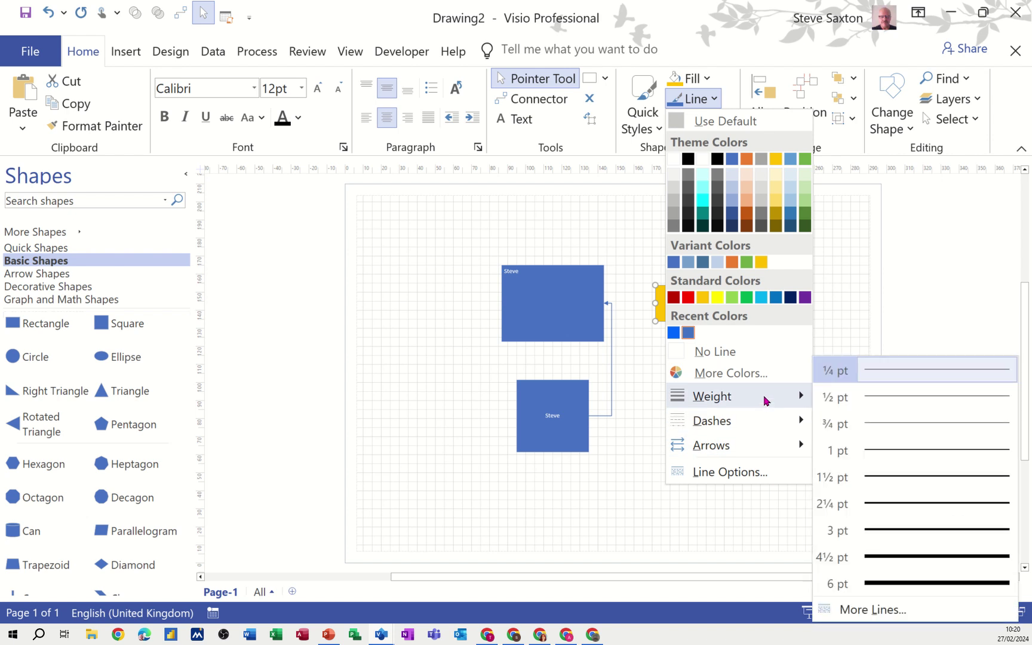
{"action": "left_click", "coordinate": [896, 530]}
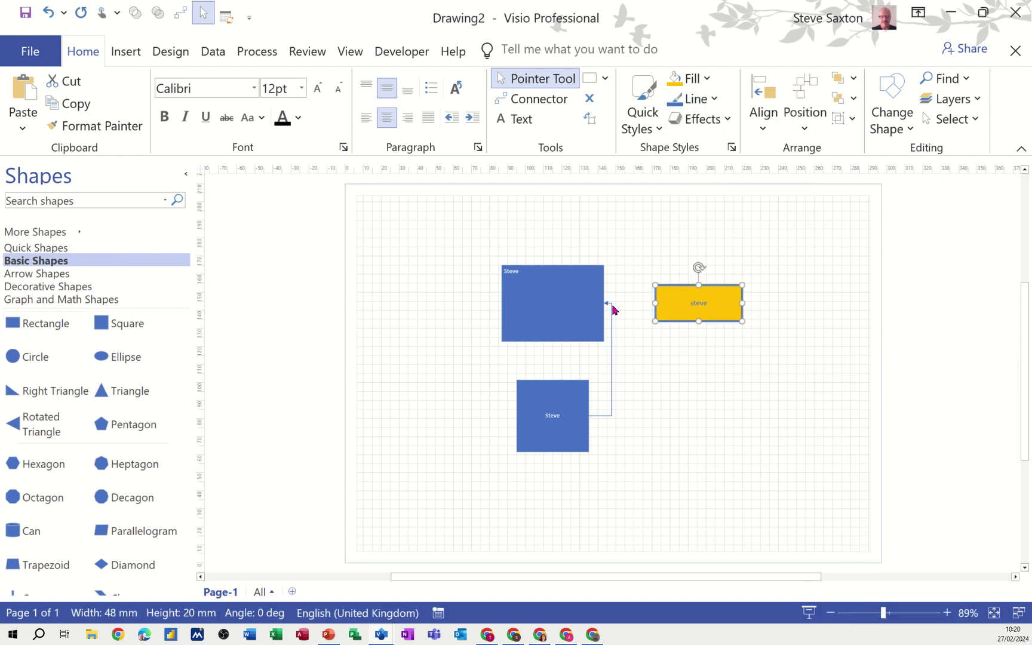
Fill the large rectangle with gold and give it a bright blue outline with a 2¼ pt line weight
{"action": "left_click", "coordinate": [556, 286]}
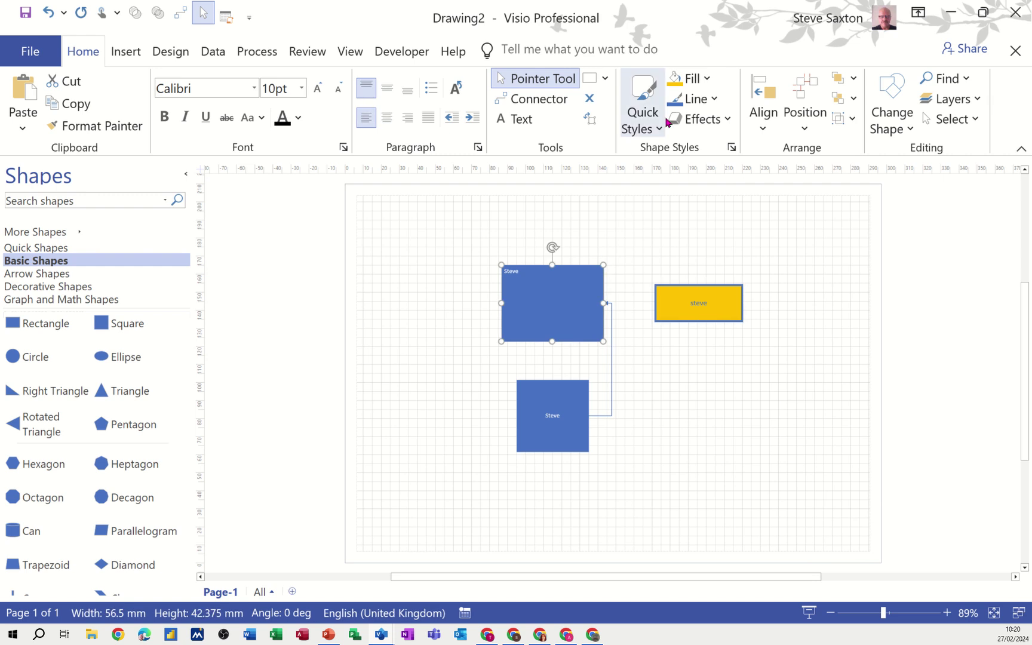
{"action": "left_click", "coordinate": [679, 85]}
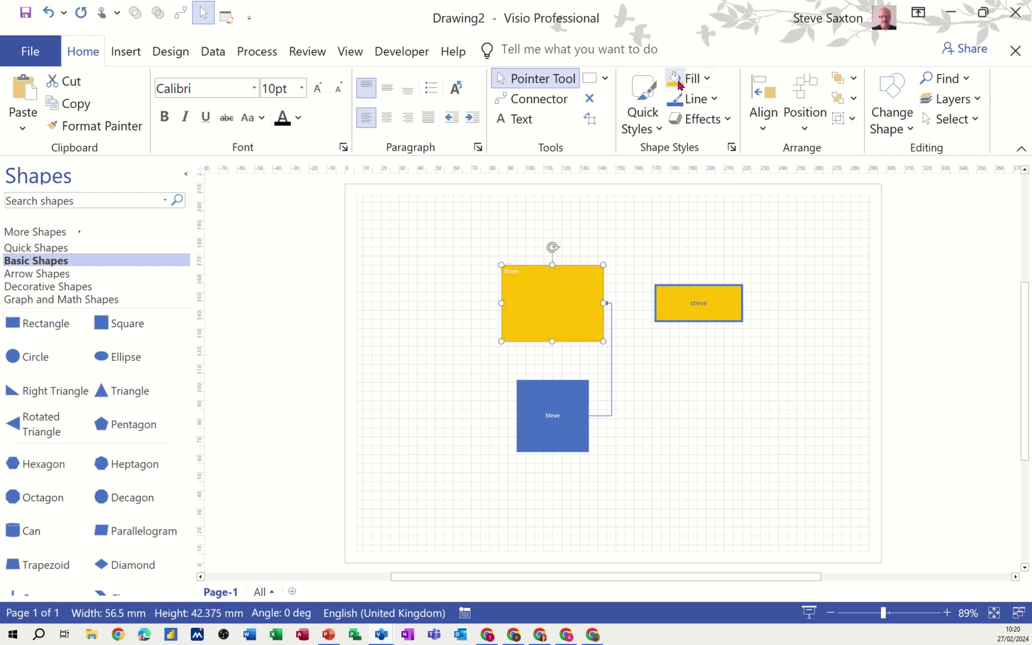
{"action": "left_click", "coordinate": [701, 104]}
{"action": "mouse_move", "coordinate": [772, 402]}
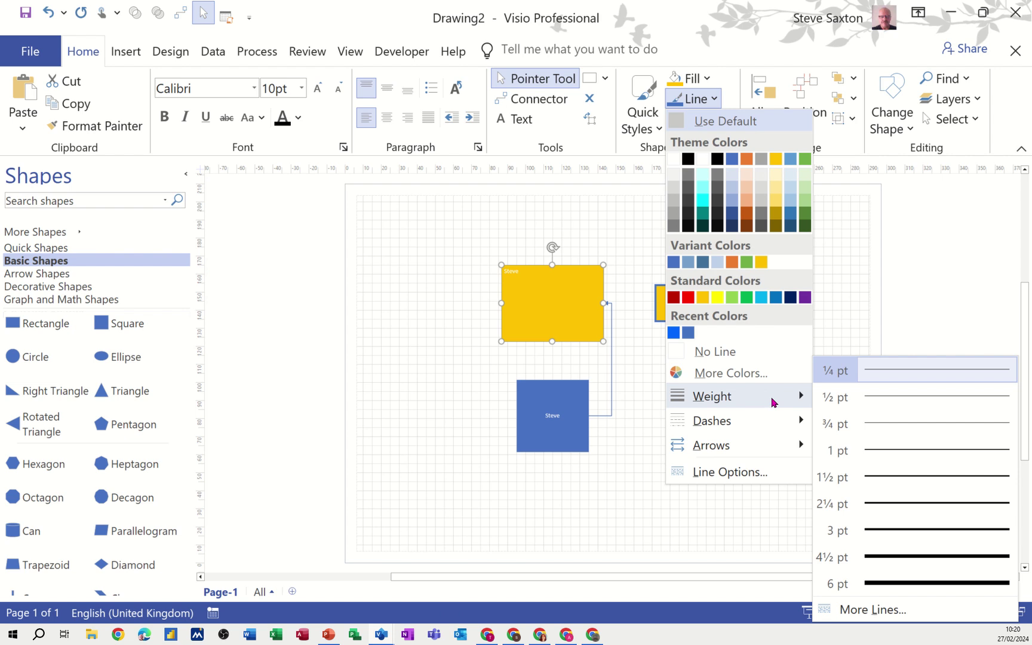
{"action": "left_click", "coordinate": [881, 505]}
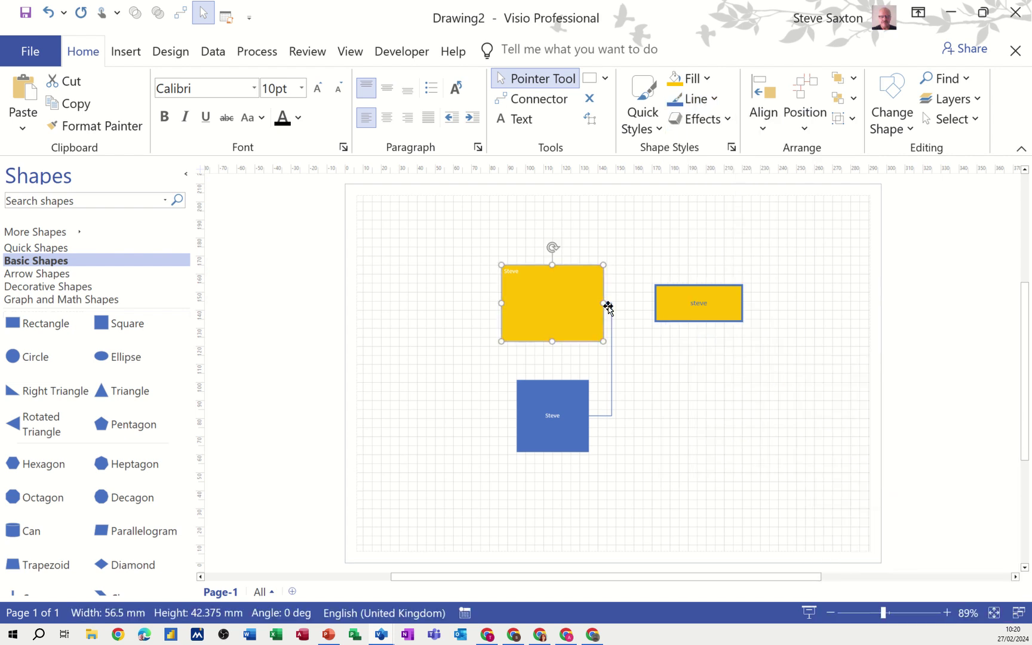
{"action": "left_click", "coordinate": [705, 105]}
{"action": "left_click", "coordinate": [673, 333]}
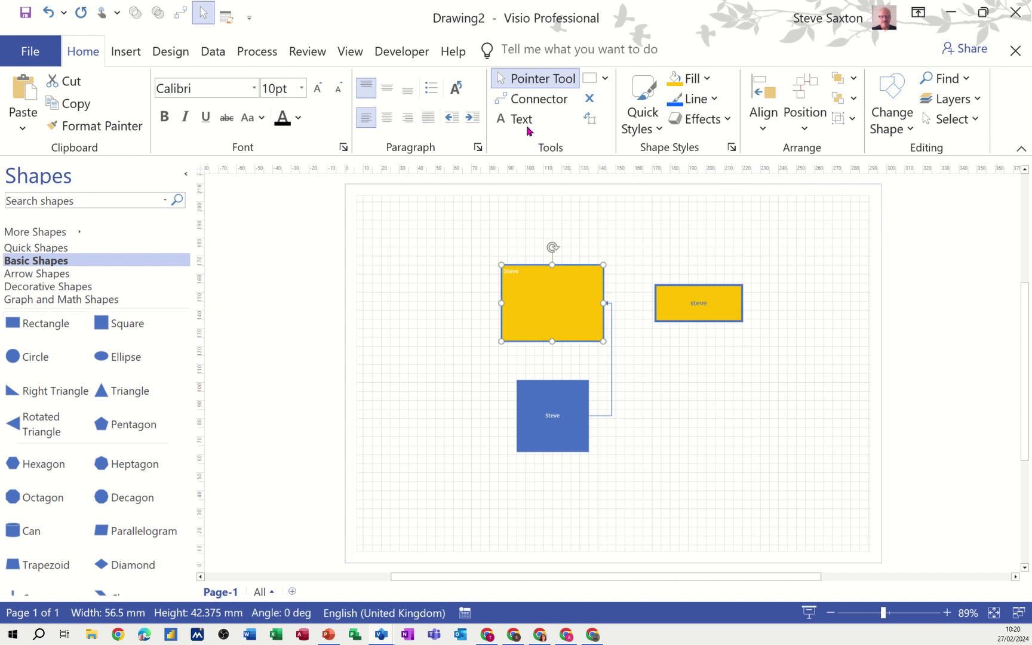
Reposition the square's label to its upper-left corner with the Text Block tool, and move the square down and to the left
{"action": "left_click", "coordinate": [588, 122]}
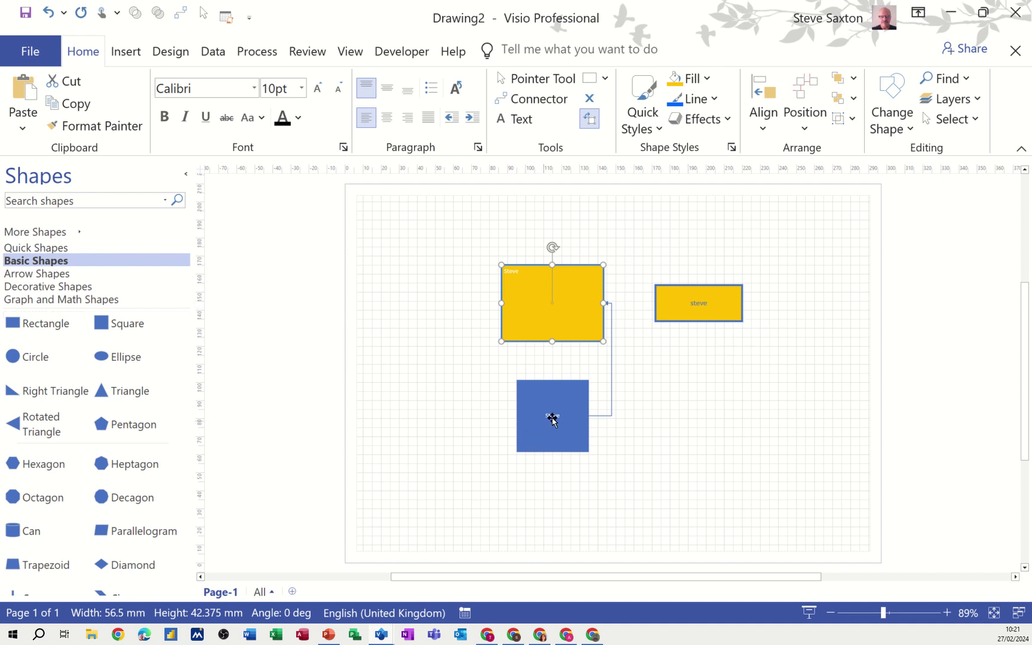
{"action": "mouse_move", "coordinate": [553, 418]}
{"action": "left_mouse_down"}
{"action": "mouse_move", "coordinate": [499, 387]}
{"action": "mouse_move", "coordinate": [529, 389]}
{"action": "left_mouse_up"}
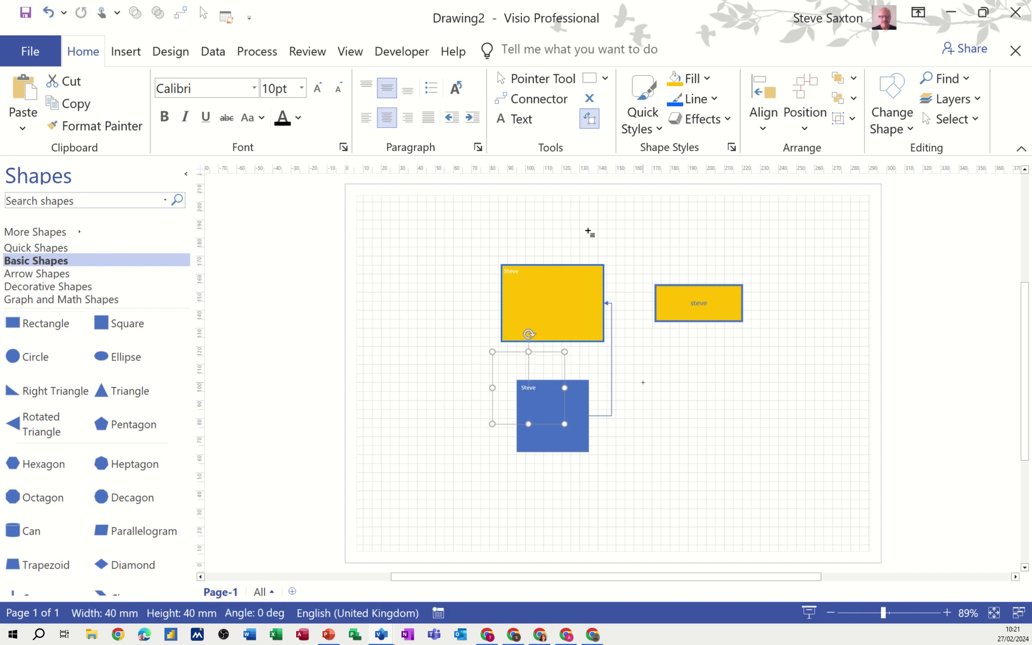
{"action": "left_click", "coordinate": [520, 79]}
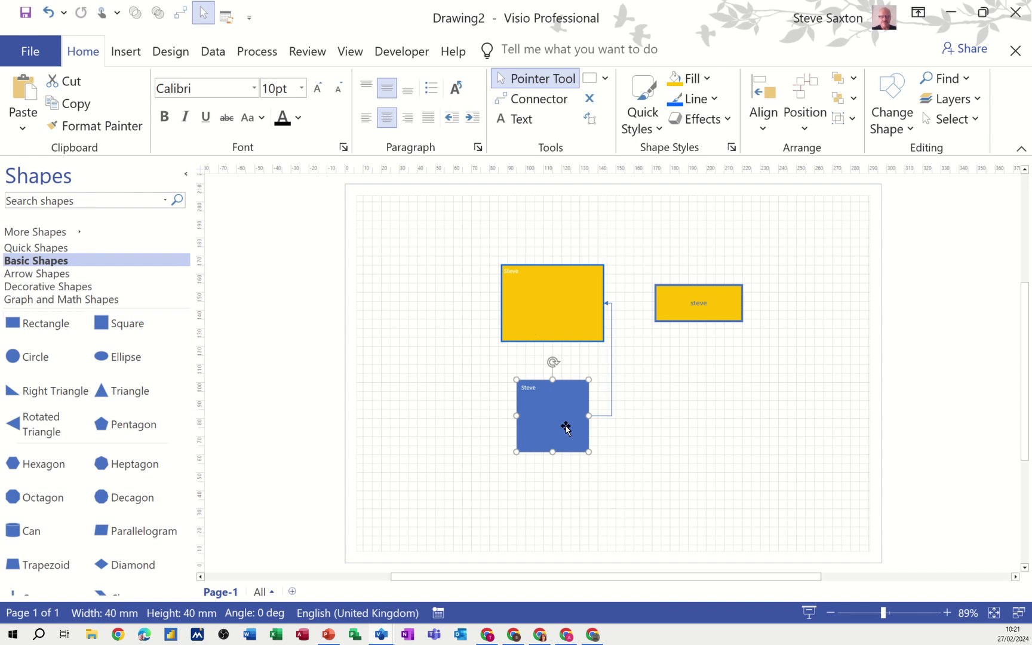
{"action": "left_click_drag", "start_coordinate": [565, 428], "coordinate": [492, 439]}
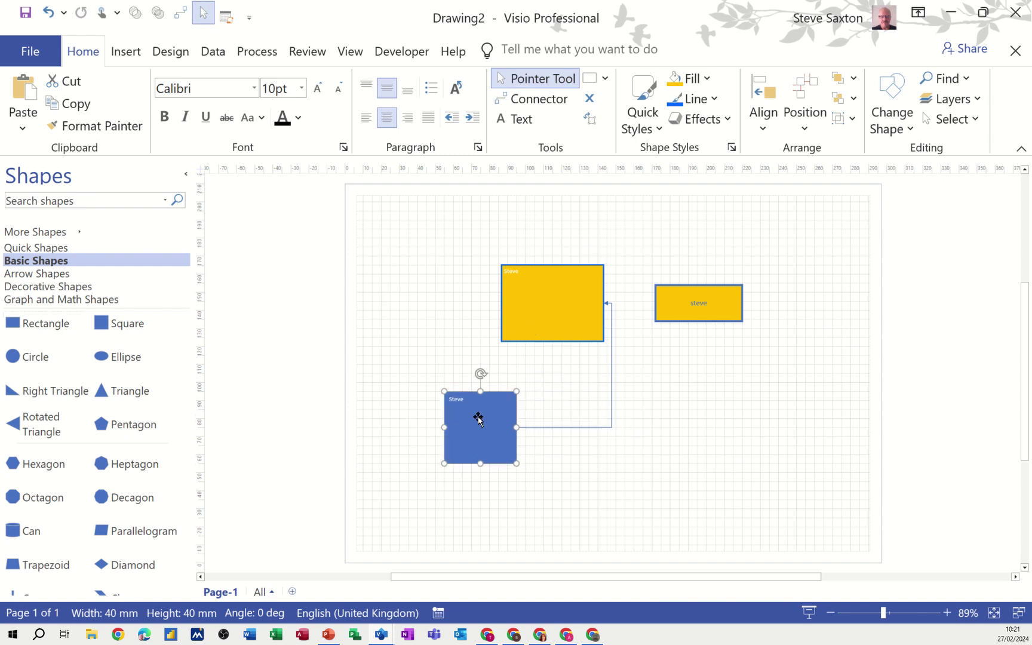
Select the label text of the square and set its colour to black
{"action": "left_click", "coordinate": [430, 372]}
{"action": "left_click", "coordinate": [464, 404]}
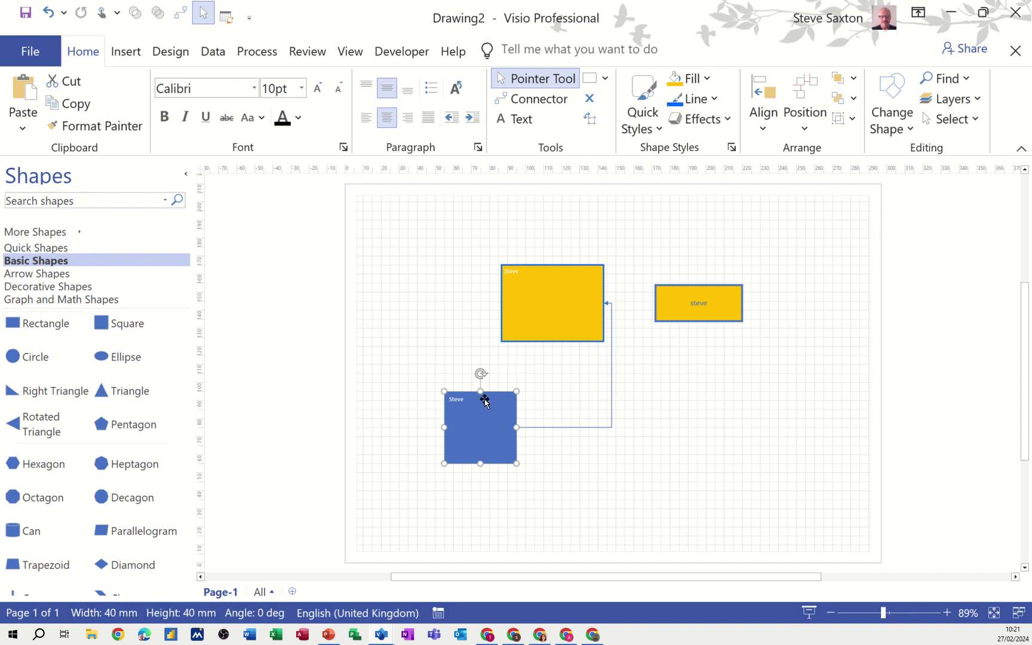
{"action": "key", "text": "Escape"}
{"action": "double_click", "coordinate": [453, 400]}
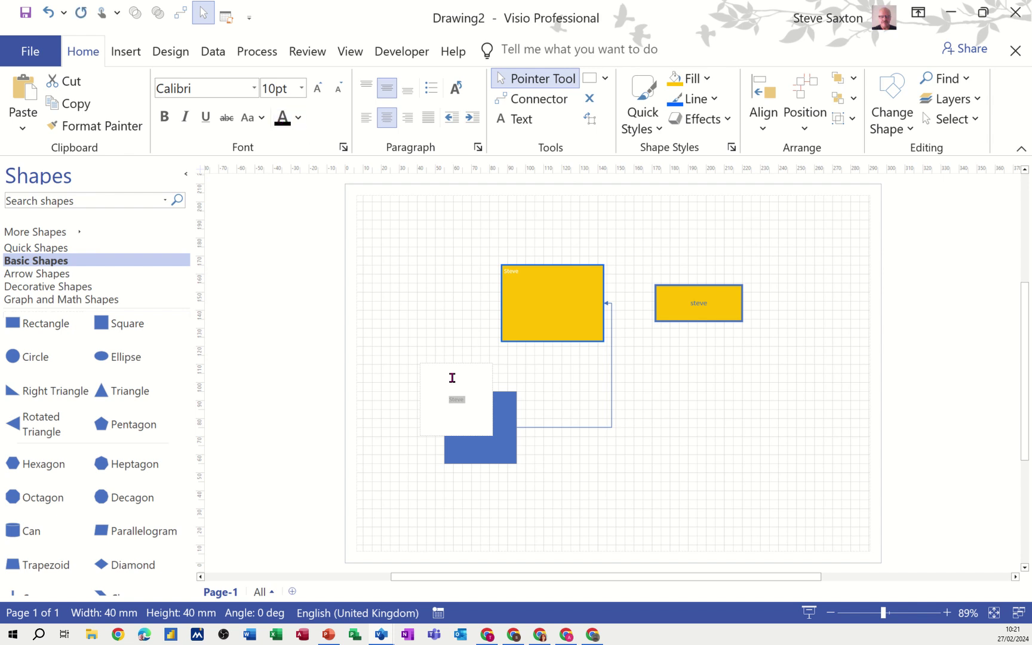
{"action": "left_click", "coordinate": [564, 458]}
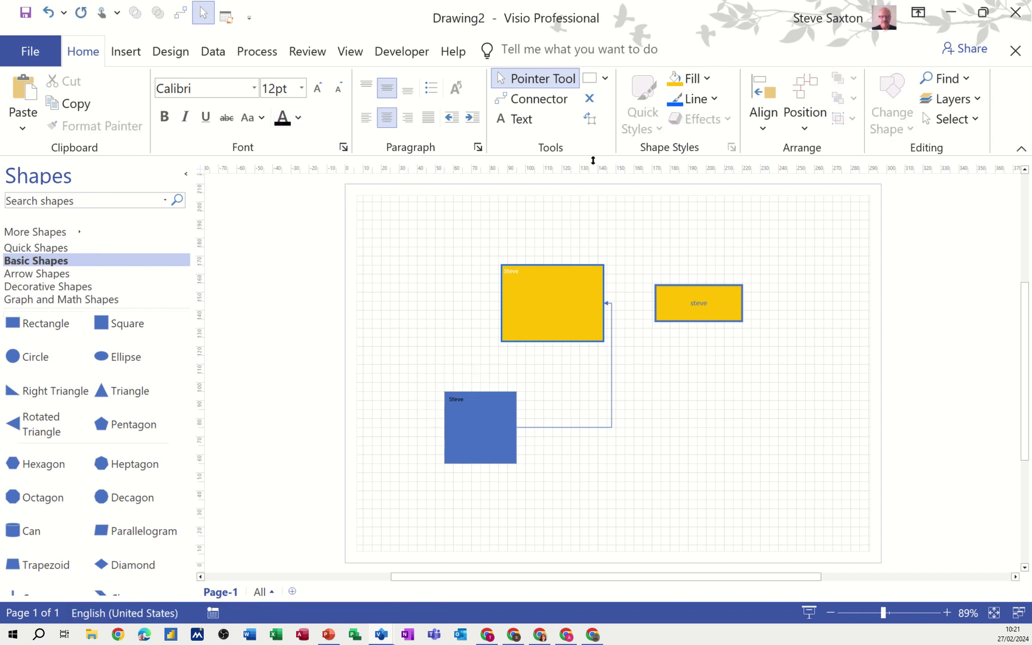
Move the square's label outside its upper-left corner with the Text Block tool, and shift the square slightly down and left
{"action": "left_click", "coordinate": [589, 119]}
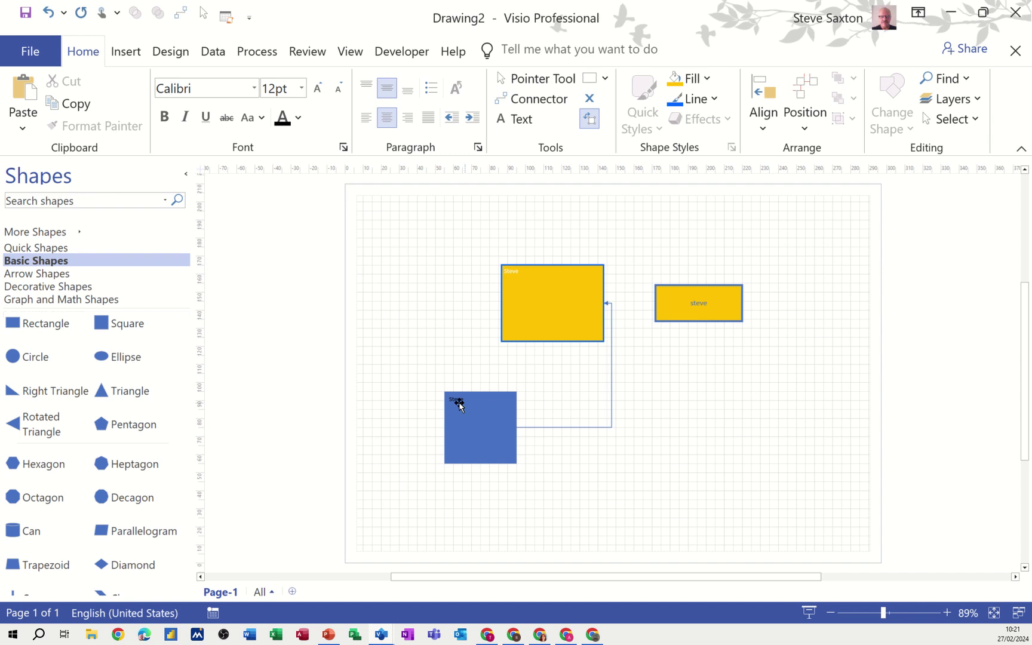
{"action": "left_click_drag", "start_coordinate": [459, 404], "coordinate": [428, 375]}
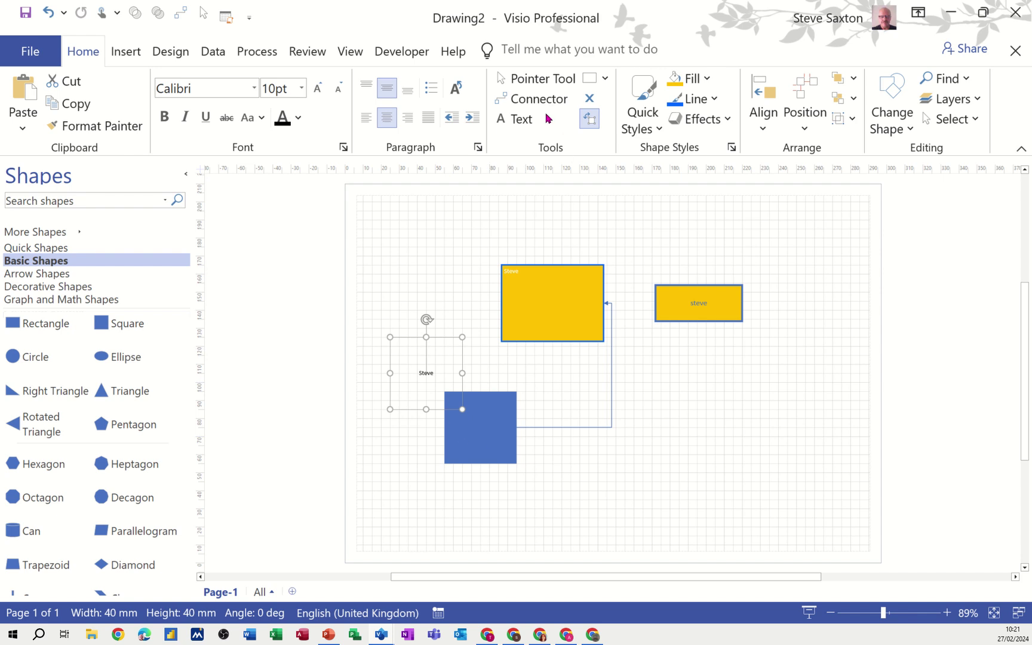
{"action": "left_click", "coordinate": [561, 78]}
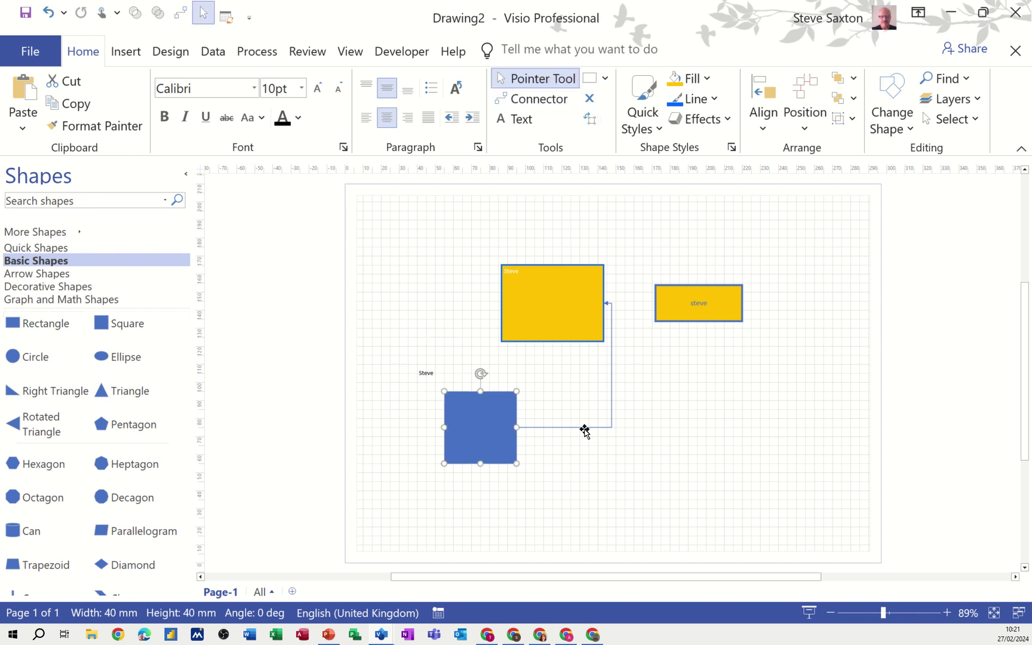
{"action": "left_click_drag", "start_coordinate": [489, 447], "coordinate": [454, 448]}
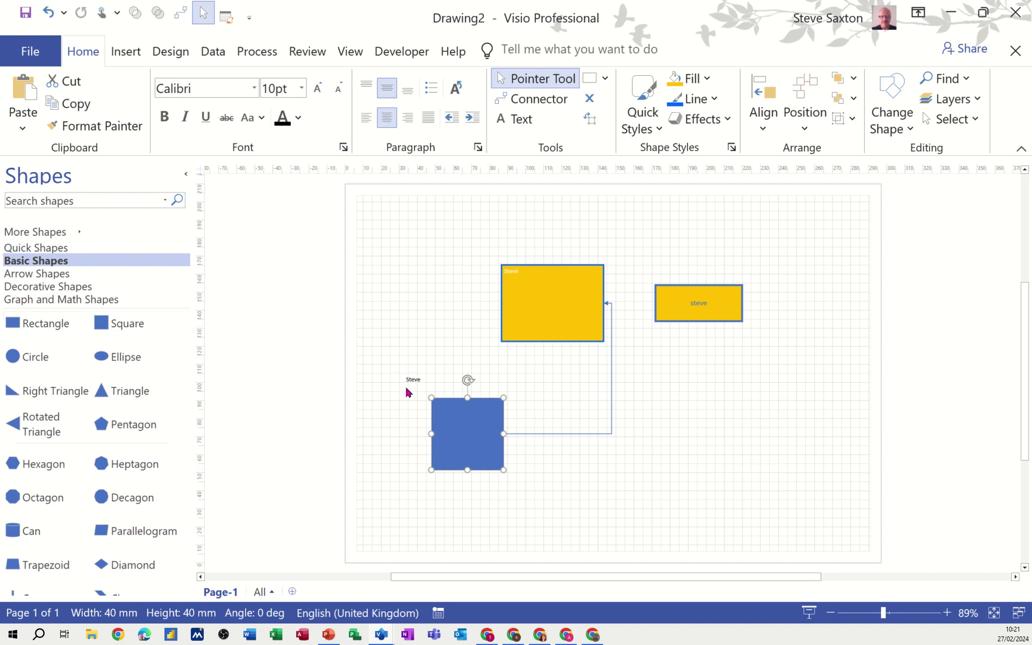
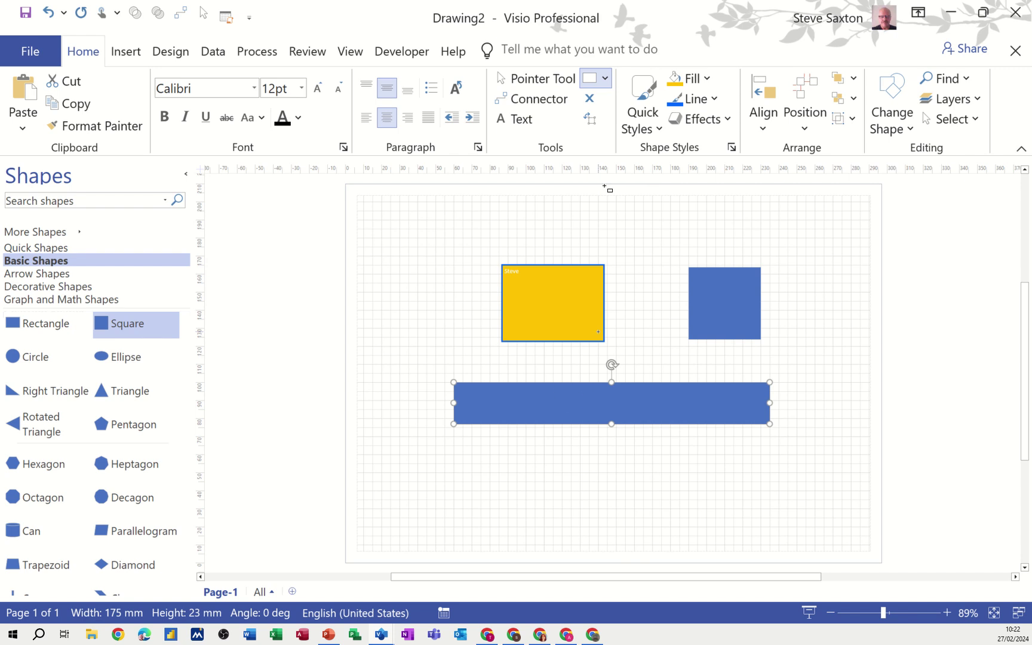
{"action": "left_click", "coordinate": [604, 80]}
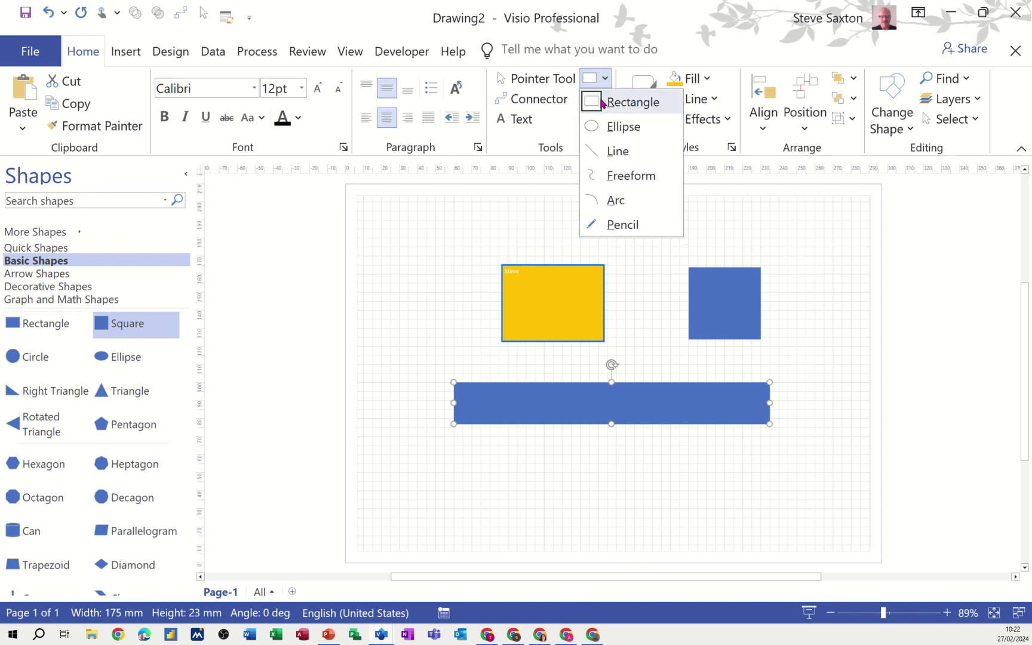
{"action": "left_click", "coordinate": [565, 399]}
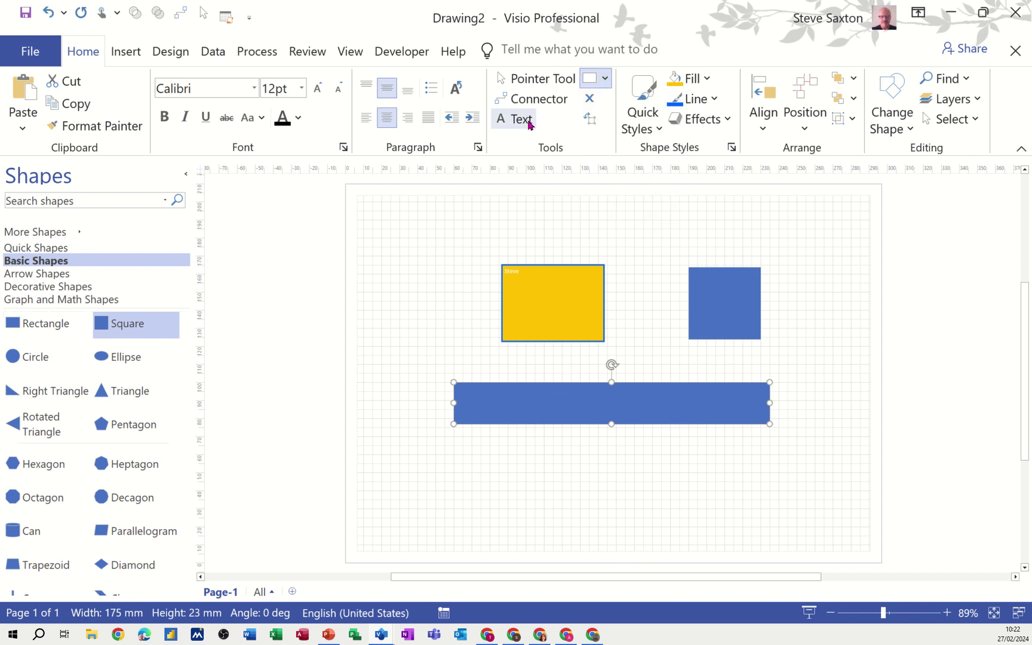
{"action": "left_click", "coordinate": [531, 101]}
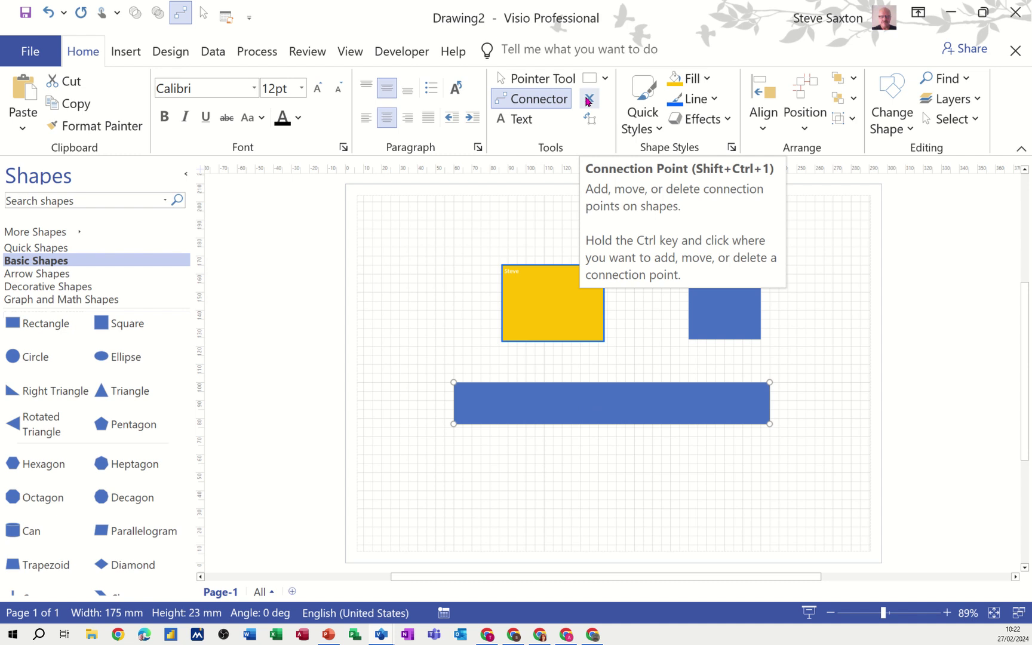
{"action": "left_click", "coordinate": [547, 84]}
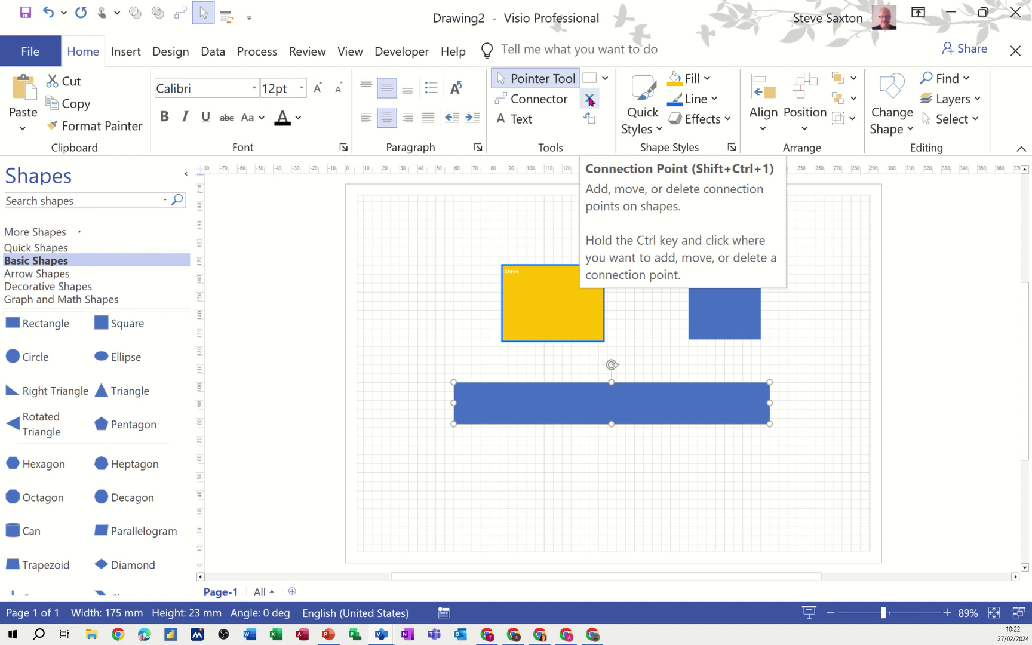
Add two connection points along the long rectangle's upper edge, and move that rectangle further down the page
{"action": "left_click", "coordinate": [591, 101]}
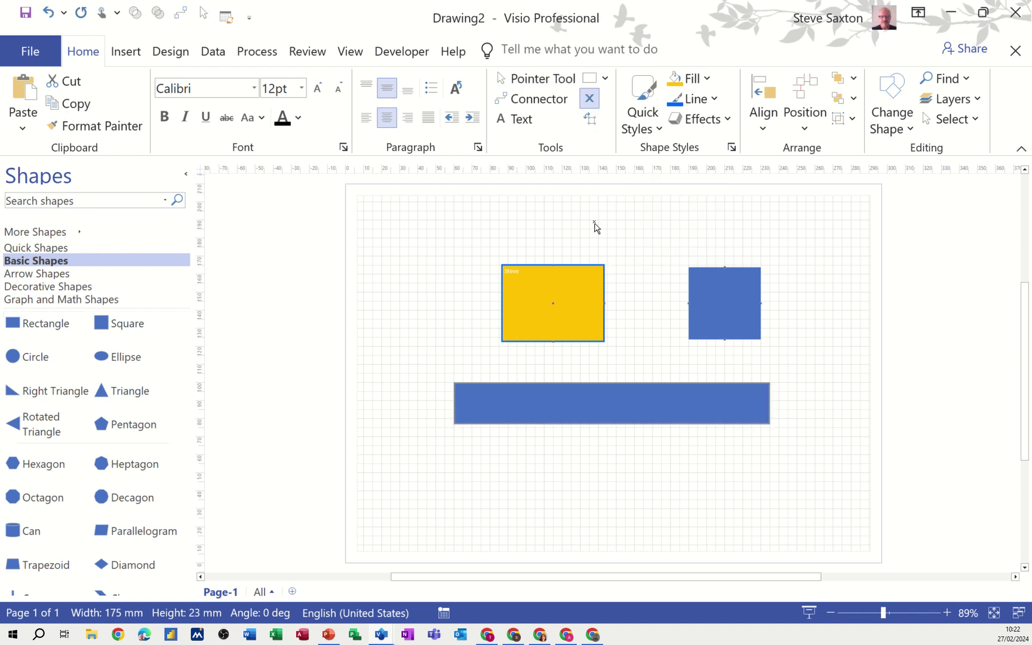
{"action": "left_click", "coordinate": [561, 382], "text": "ctrl"}
{"action": "left_click_drag", "start_coordinate": [605, 398], "coordinate": [606, 417]}
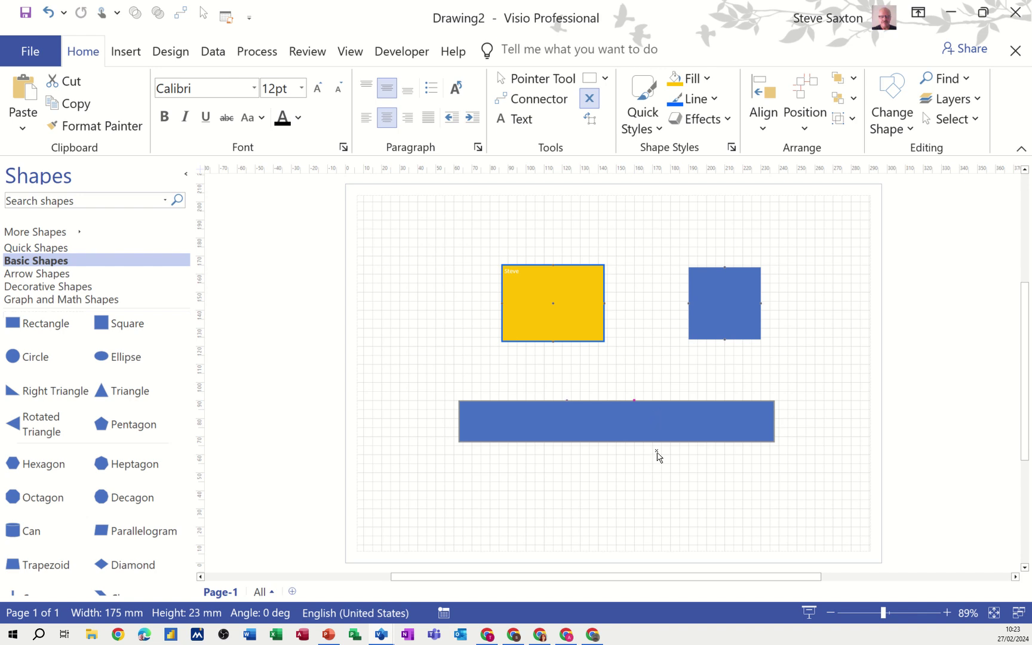
{"action": "left_click_drag", "start_coordinate": [617, 434], "coordinate": [621, 449]}
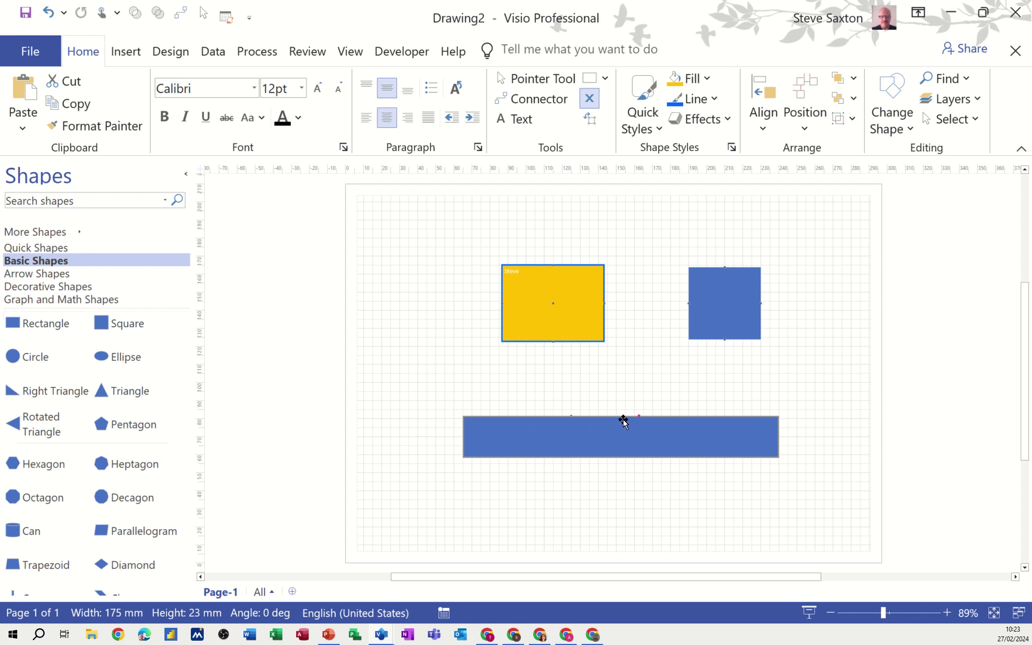
Connect the yellow rectangle's lower edge and the blue square to the two custom connection points on the long rectangle's upper edge
{"action": "left_click", "coordinate": [530, 101]}
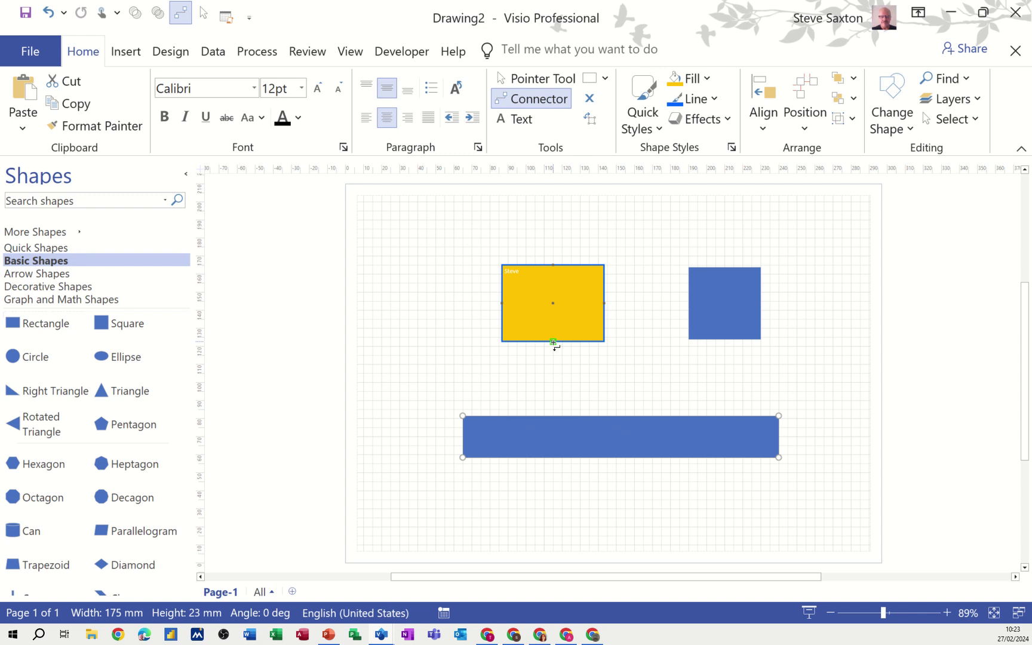
{"action": "left_click_drag", "start_coordinate": [553, 343], "coordinate": [571, 416]}
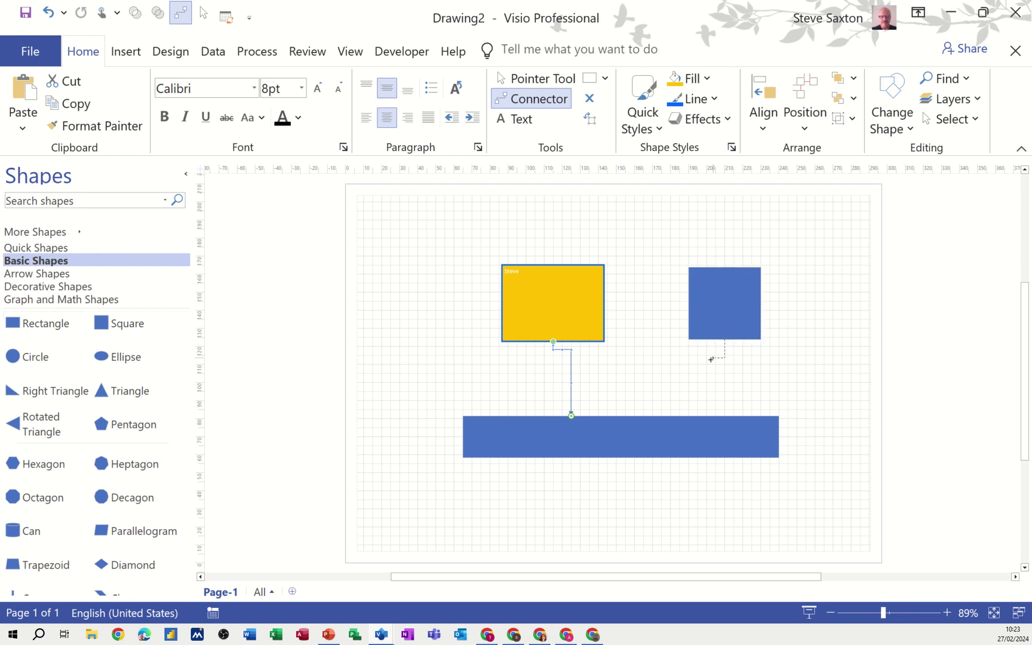
{"action": "mouse_move", "coordinate": [637, 402]}
{"action": "left_mouse_down"}
{"action": "mouse_move", "coordinate": [630, 417]}
{"action": "mouse_move", "coordinate": [639, 416]}
{"action": "left_mouse_up"}
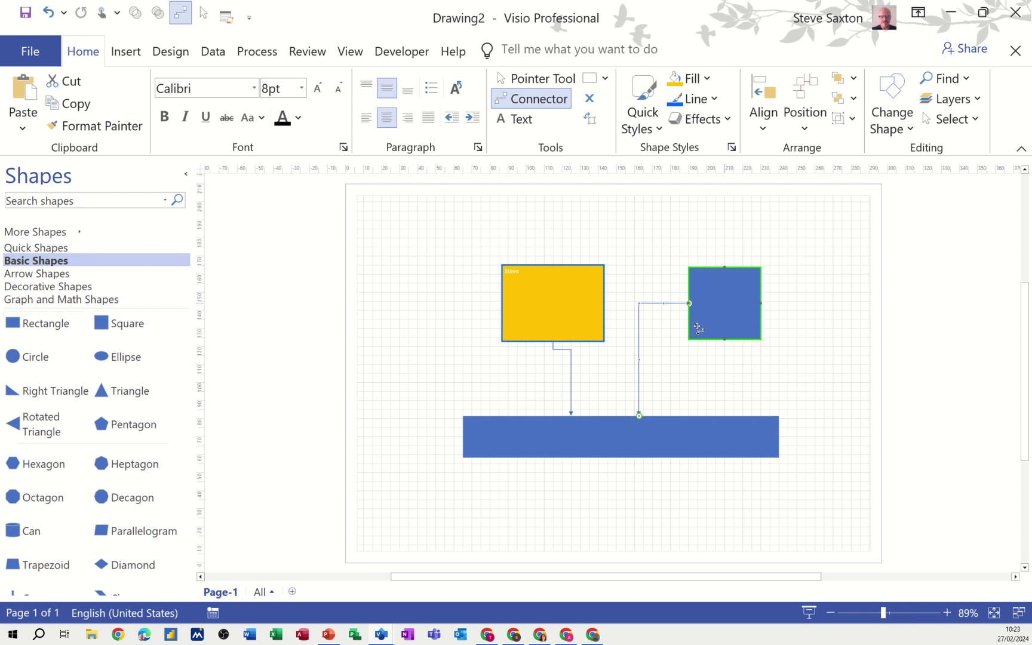
Move the blue square to the right and slightly up, and shift the yellow rectangle to the left, using the Pointer Tool
{"action": "left_click", "coordinate": [534, 78]}
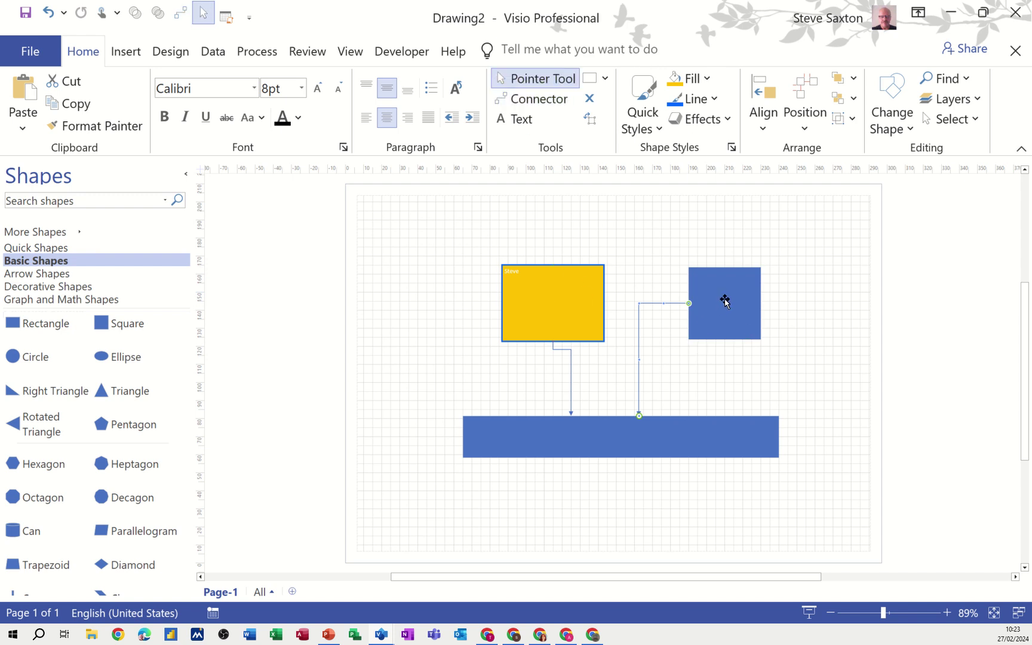
{"action": "left_click_drag", "start_coordinate": [724, 304], "coordinate": [755, 302]}
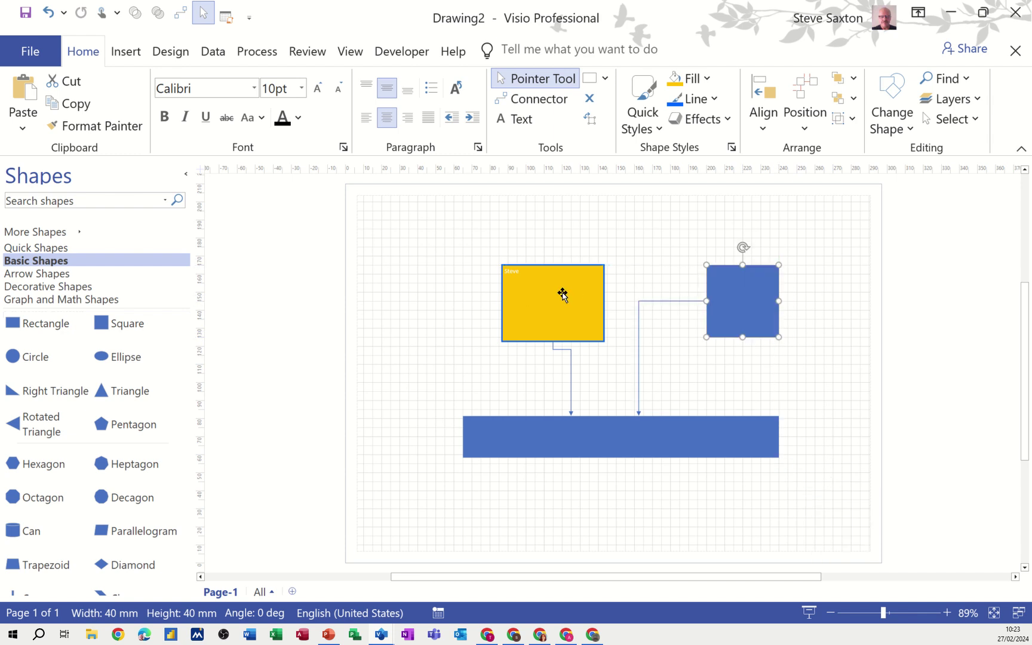
{"action": "left_click_drag", "start_coordinate": [561, 295], "coordinate": [548, 274]}
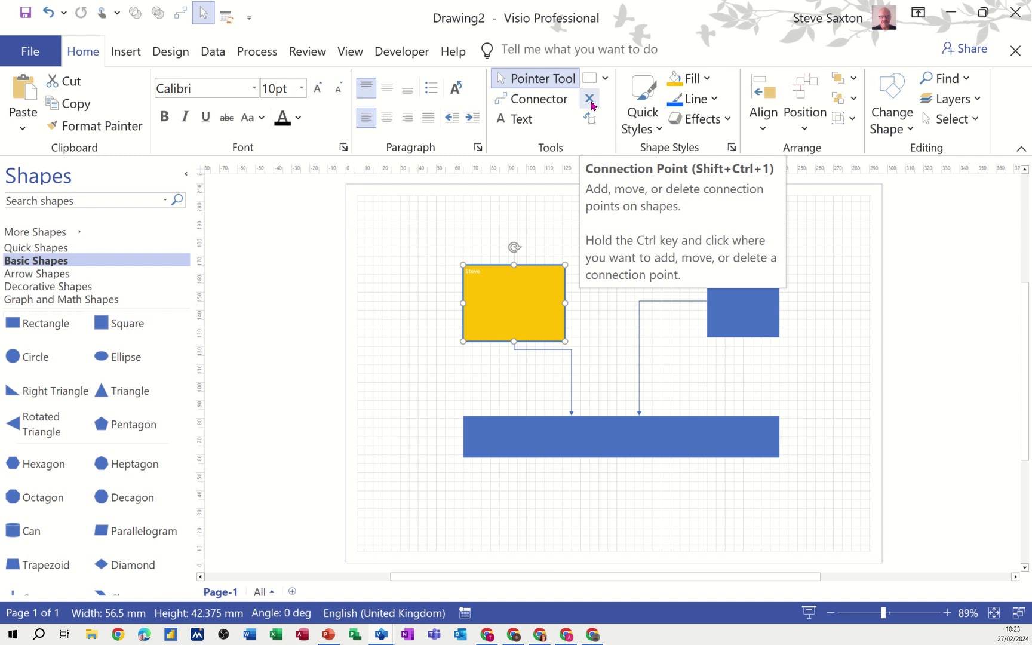
{"action": "left_click_drag", "start_coordinate": [531, 297], "coordinate": [553, 302]}
{"action": "left_click", "coordinate": [762, 307]}
{"action": "key", "text": "Up"}
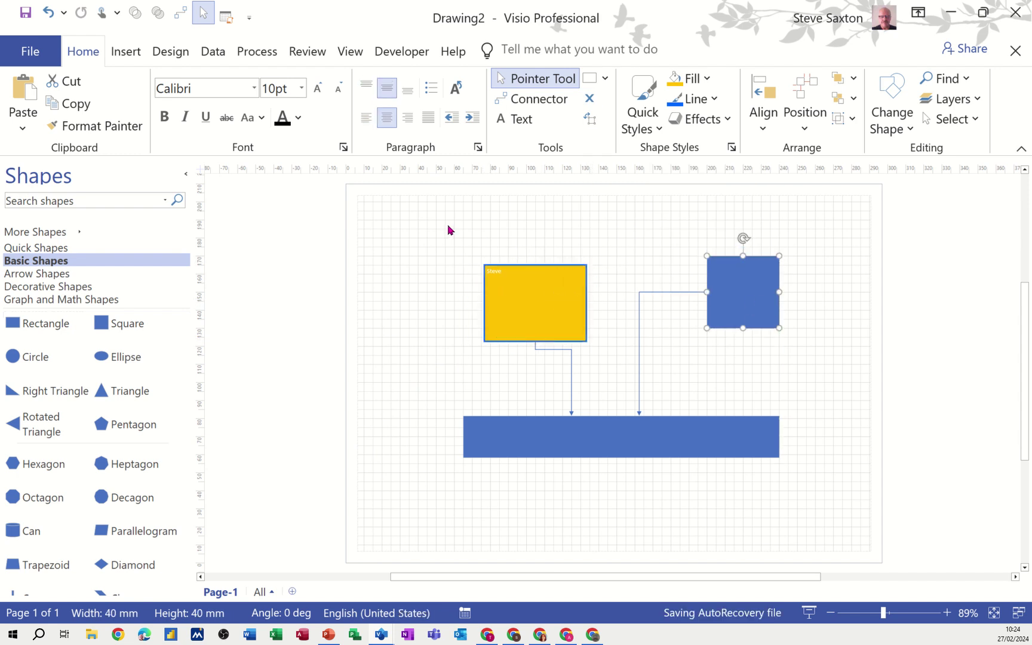
Delete everything on the page and stack an overlapping square, yellow-filled circle and triangle vertically in its place
{"action": "left_click_drag", "start_coordinate": [442, 226], "coordinate": [812, 515]}
{"action": "key", "text": "Delete"}
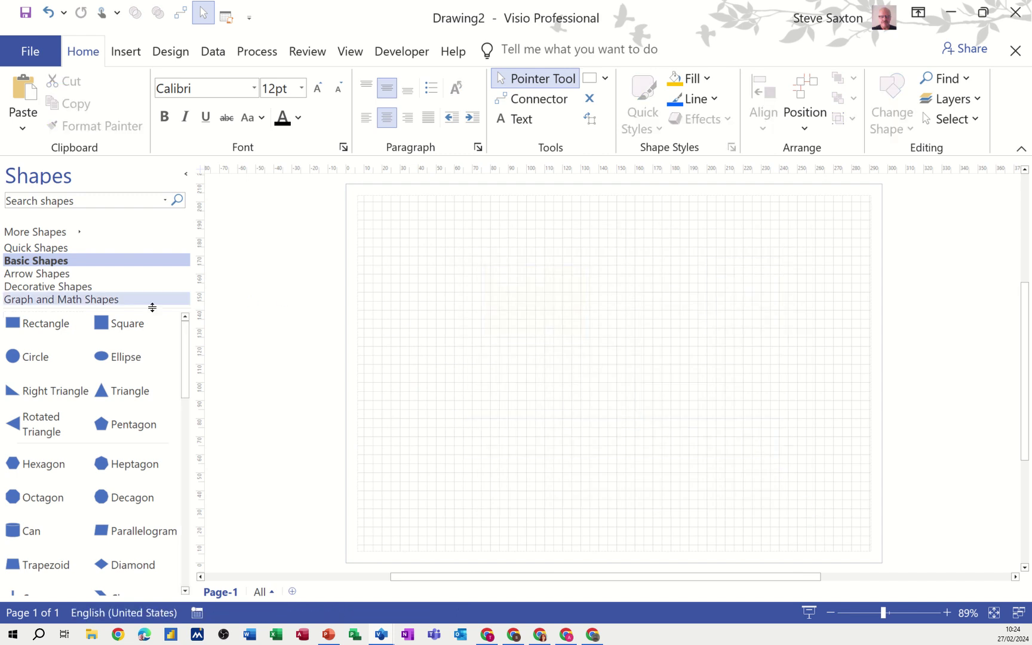
{"action": "left_click_drag", "start_coordinate": [126, 324], "coordinate": [576, 319]}
{"action": "left_click_drag", "start_coordinate": [30, 359], "coordinate": [579, 362]}
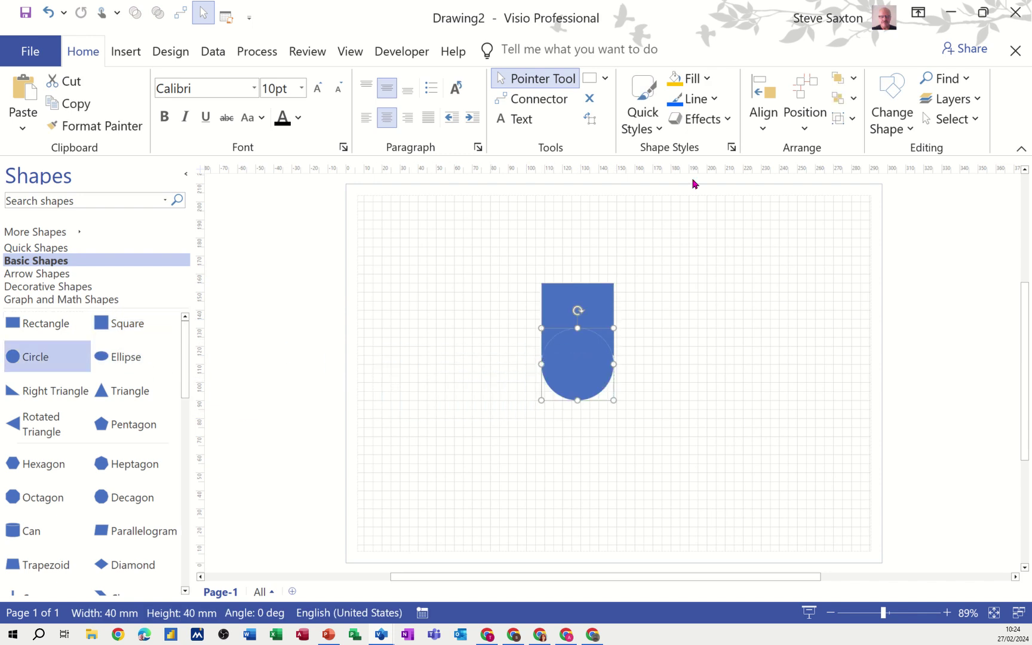
{"action": "left_click", "coordinate": [676, 84]}
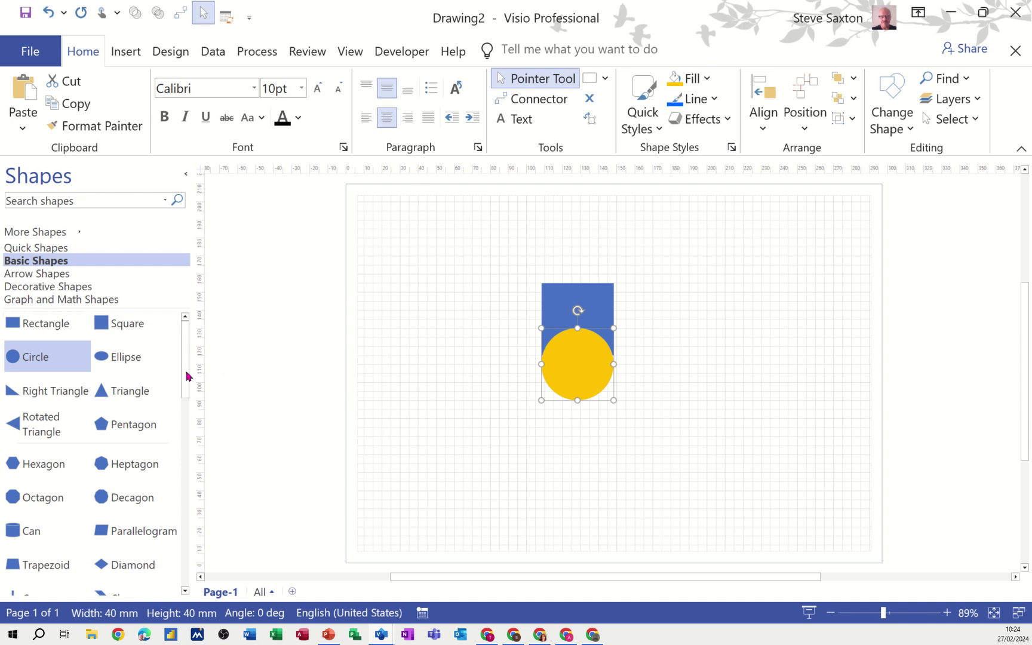
{"action": "left_click_drag", "start_coordinate": [124, 392], "coordinate": [581, 414]}
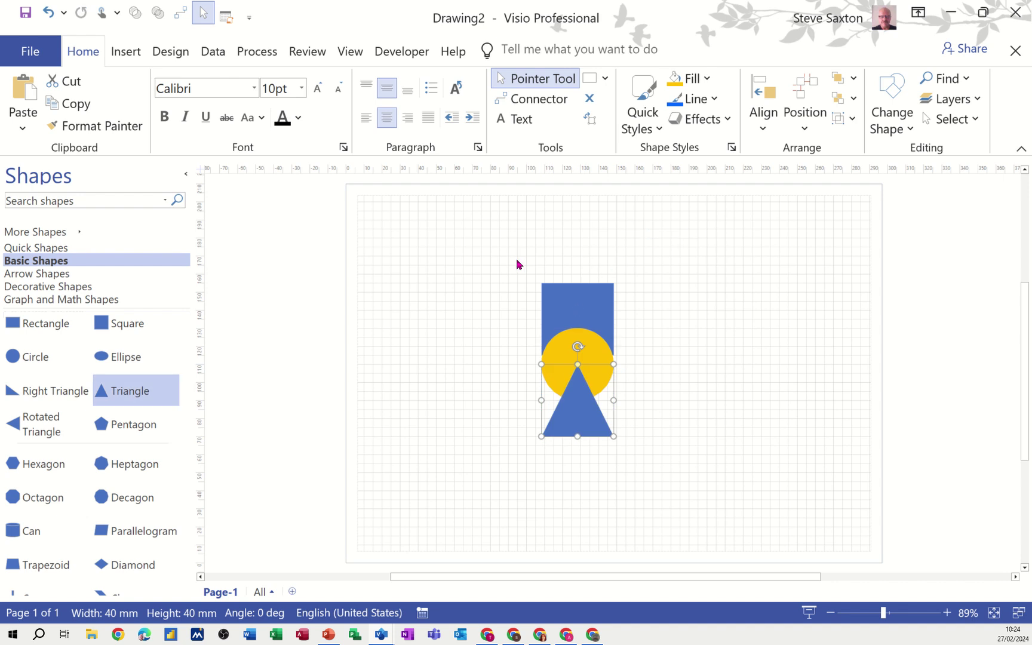
Group the square, circle and triangle, and move the group to the upper-left area of the page
{"action": "left_click_drag", "start_coordinate": [517, 261], "coordinate": [642, 463]}
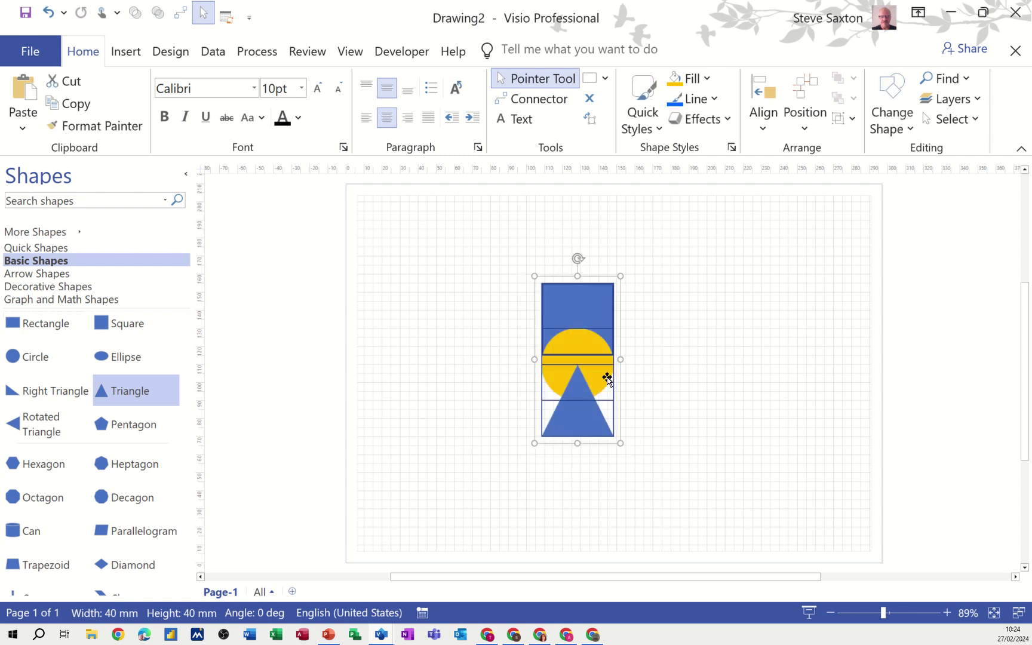
{"action": "right_click", "coordinate": [588, 312]}
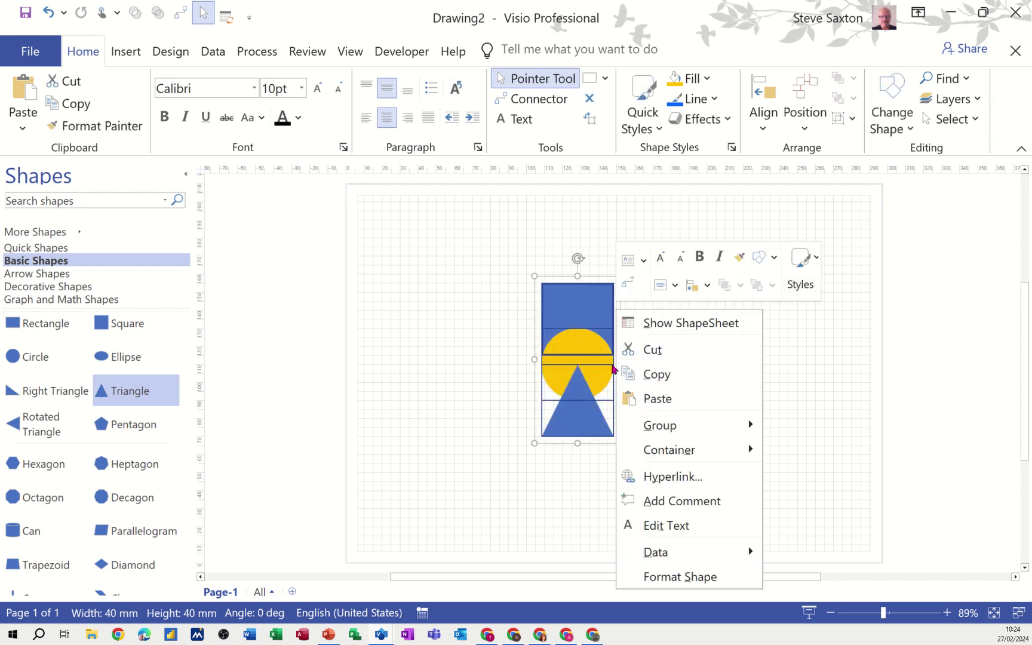
{"action": "mouse_move", "coordinate": [650, 430]}
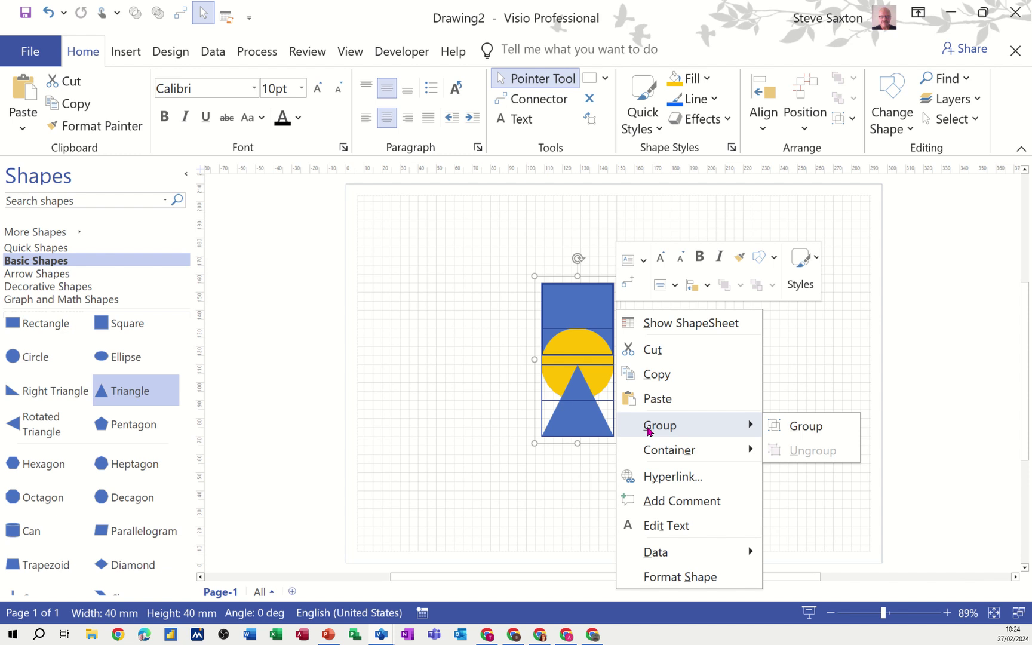
{"action": "left_click", "coordinate": [787, 431]}
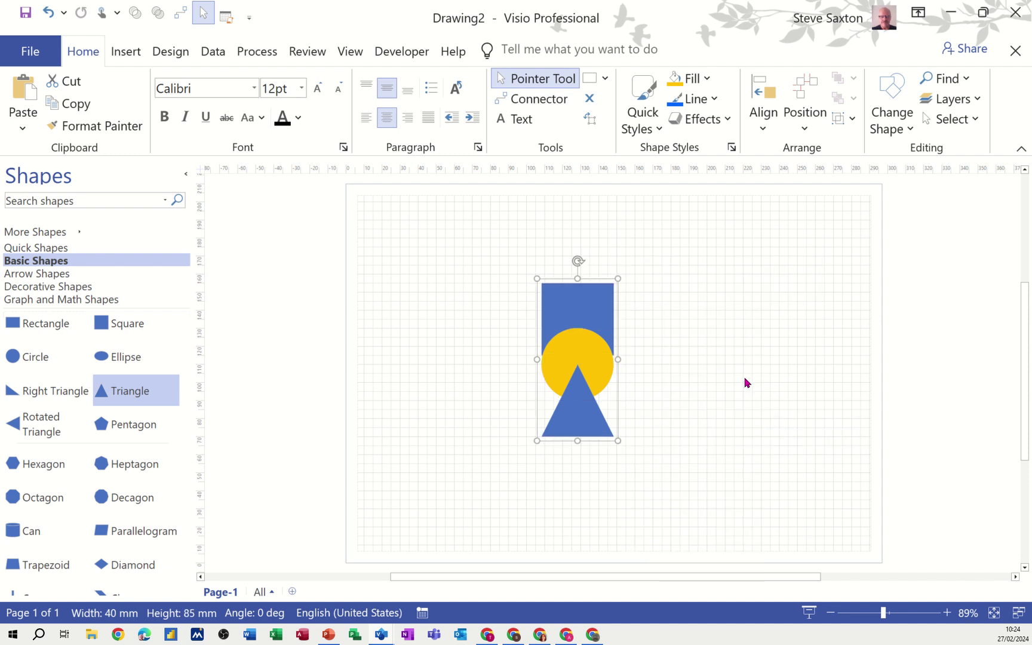
{"action": "left_click_drag", "start_coordinate": [582, 337], "coordinate": [541, 289]}
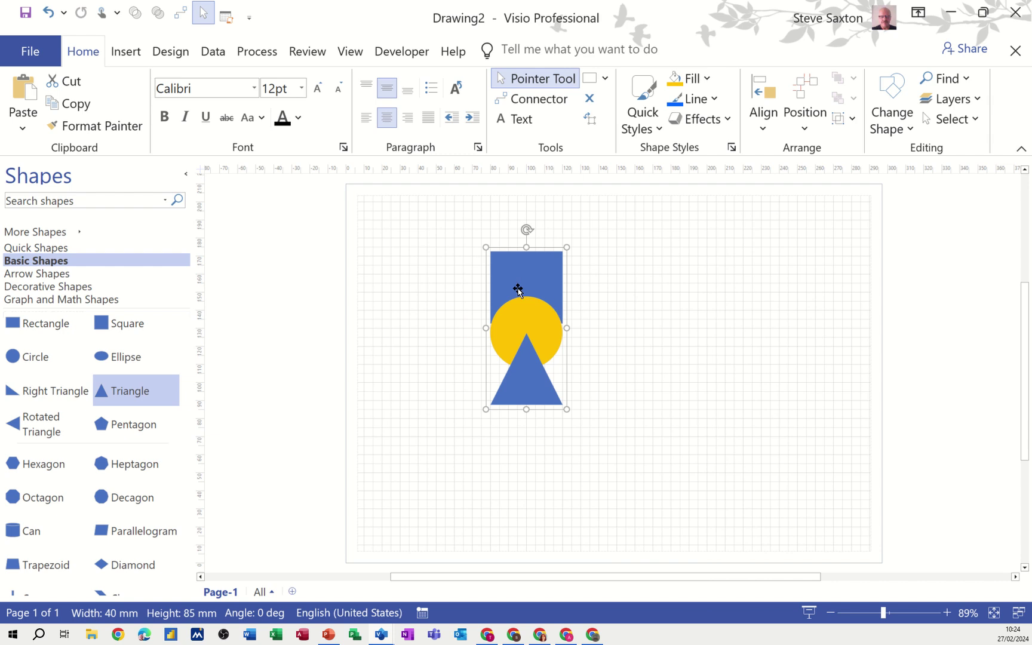
{"action": "left_click_drag", "start_coordinate": [538, 299], "coordinate": [470, 276]}
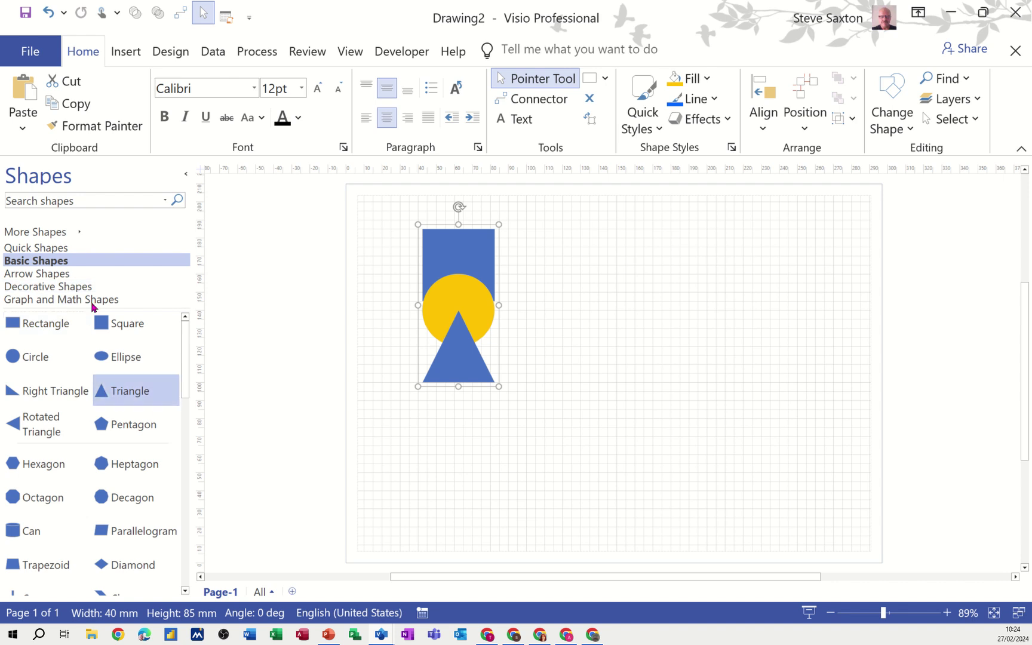
Create a new metric stencil and move the grouped shape from the page into it
{"action": "left_click", "coordinate": [76, 235]}
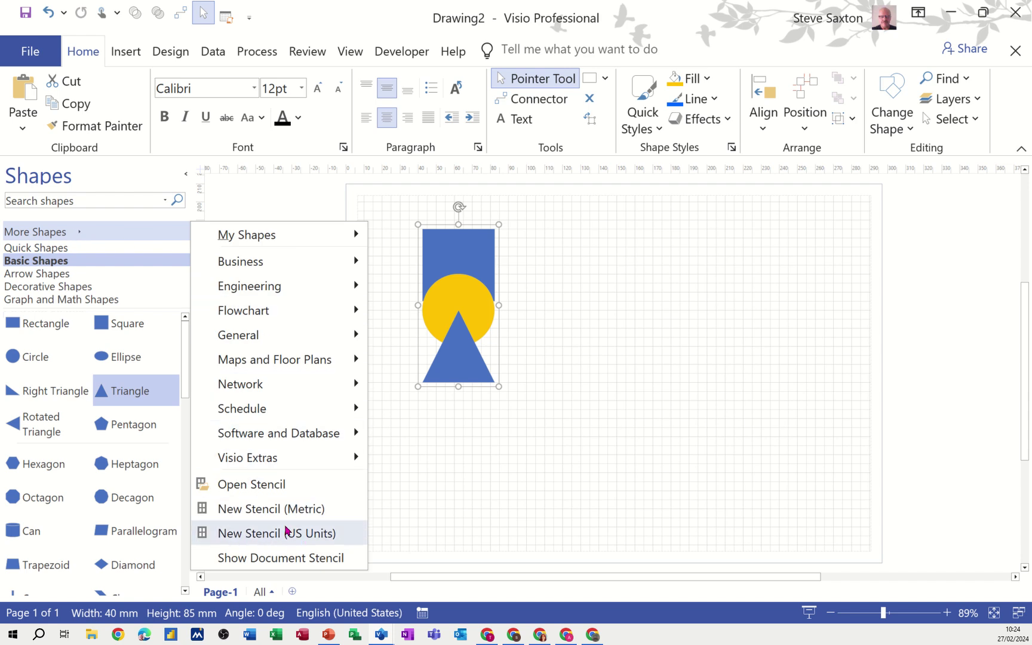
{"action": "left_click", "coordinate": [254, 515]}
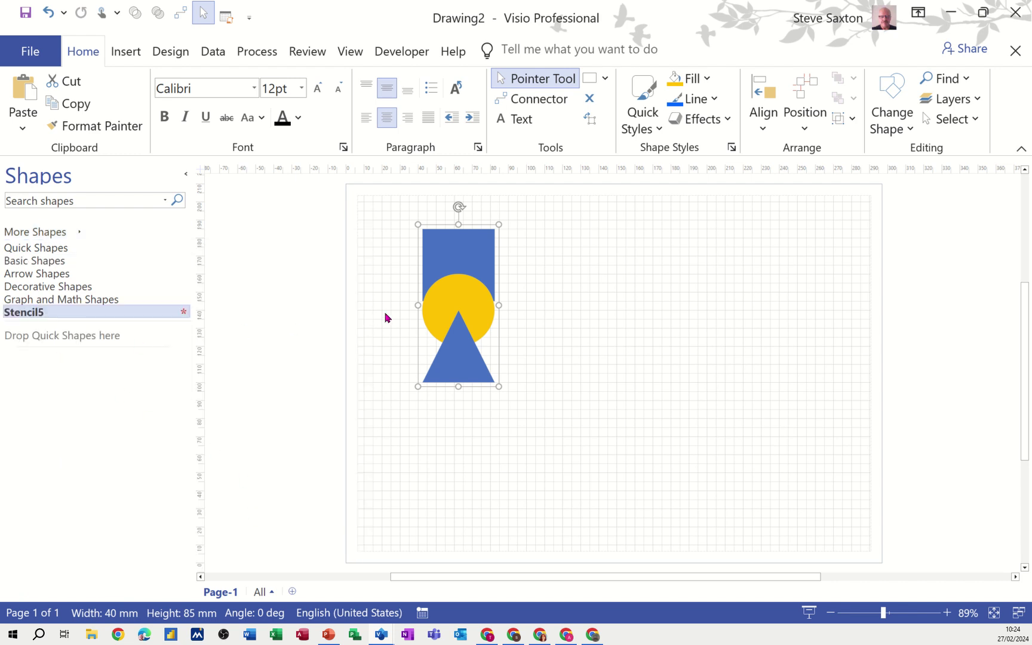
{"action": "left_click_drag", "start_coordinate": [438, 301], "coordinate": [73, 401]}
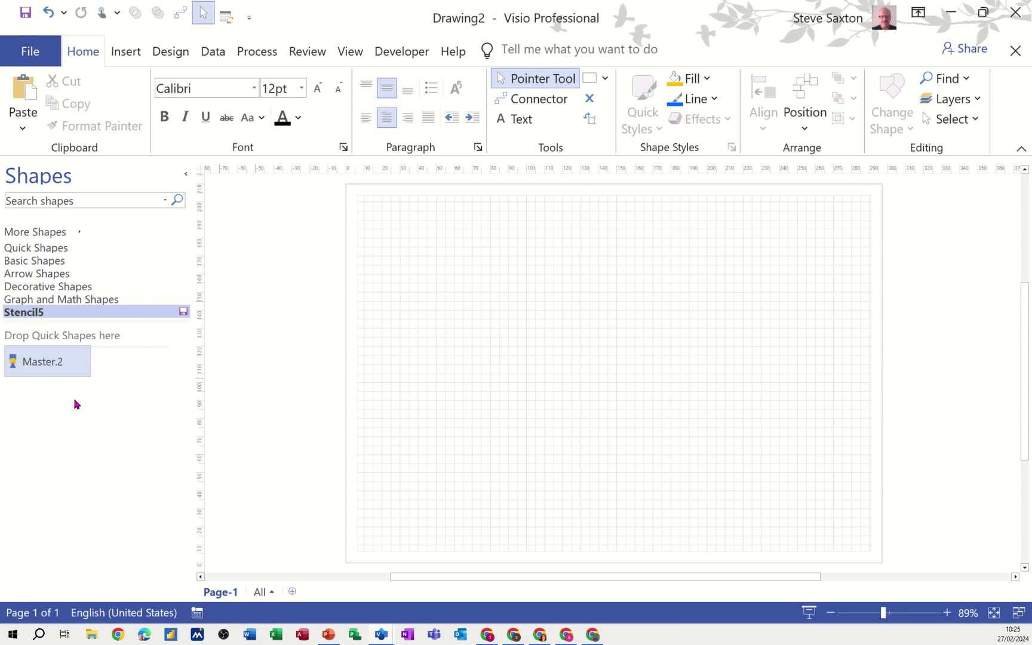
Rename the new master in the stencil as "my shape"
{"action": "left_click", "coordinate": [37, 362]}
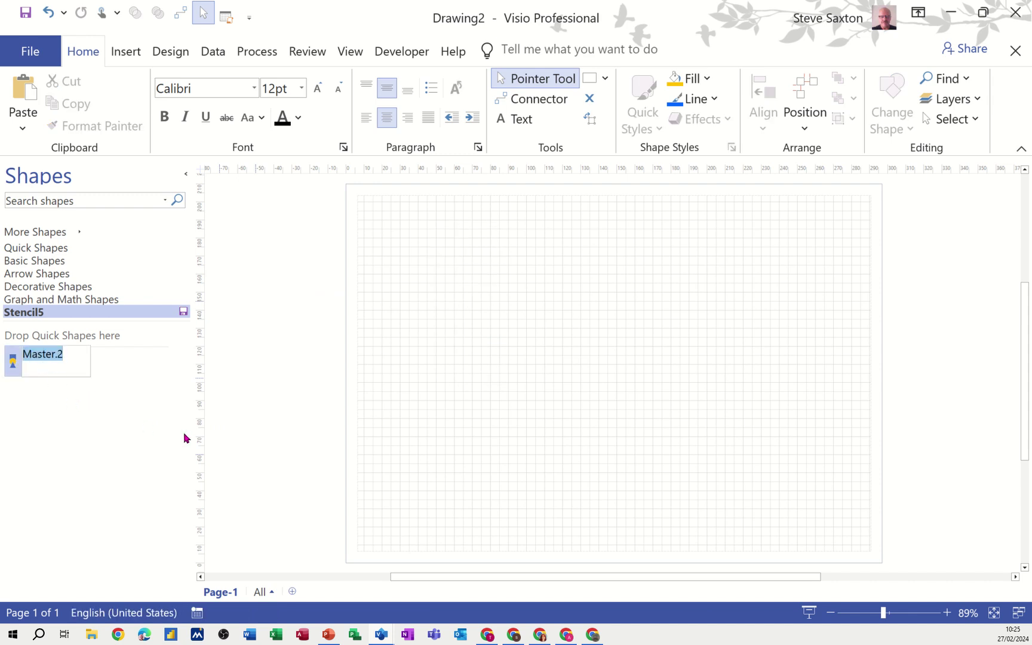
{"action": "type", "text": "my shape"}
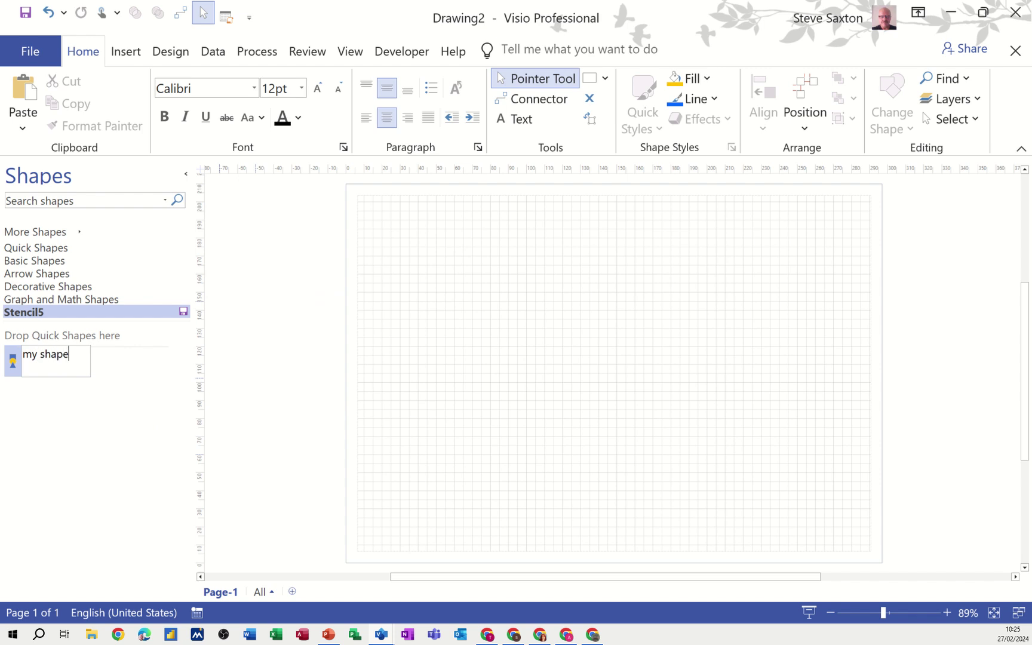
{"action": "key", "text": "Return"}
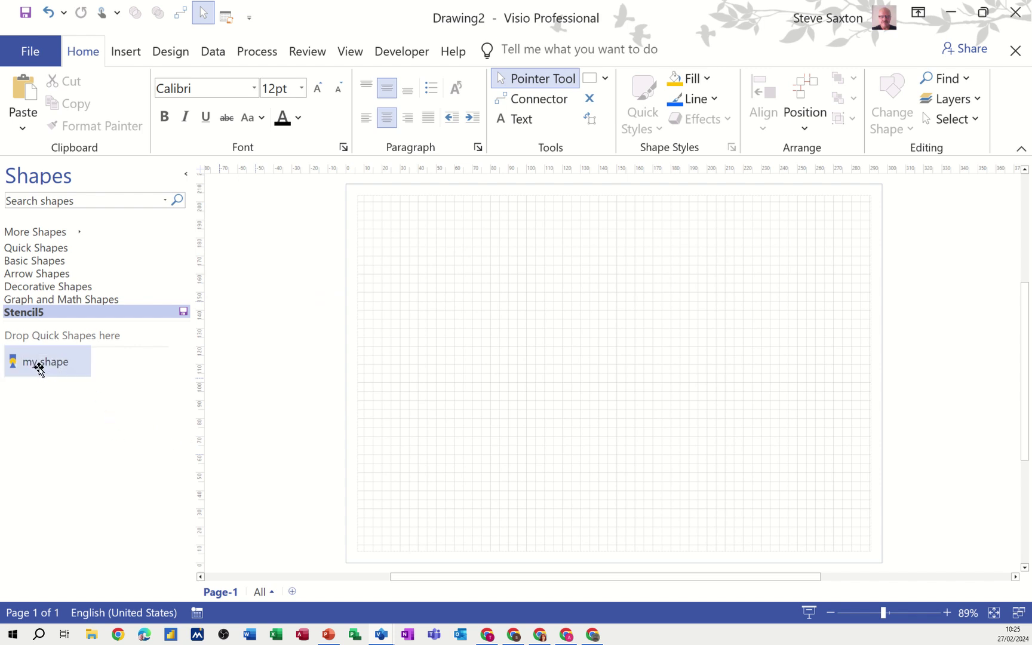
Place three copies of "my shape" side by side in a row on the page
{"action": "left_click_drag", "start_coordinate": [37, 364], "coordinate": [439, 344]}
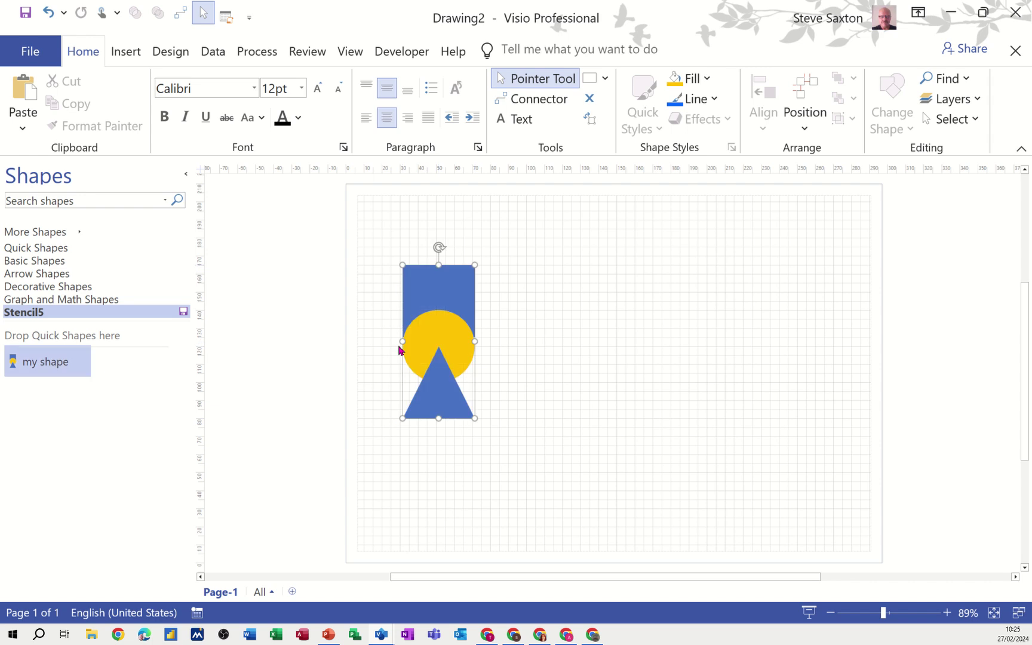
{"action": "left_click_drag", "start_coordinate": [112, 367], "coordinate": [570, 341]}
{"action": "left_click_drag", "start_coordinate": [39, 370], "coordinate": [704, 345]}
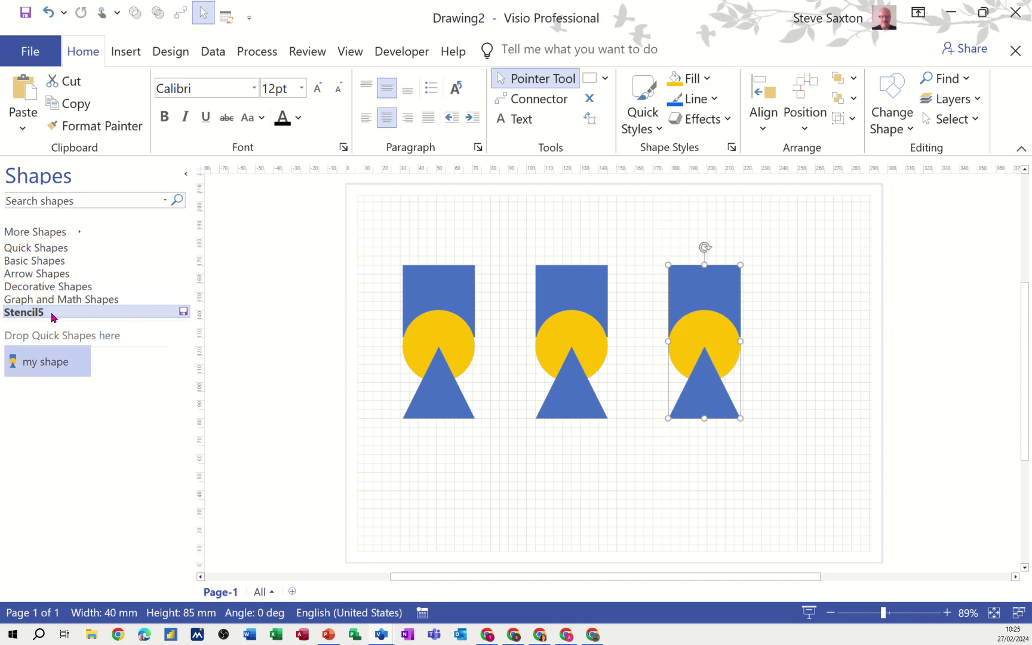
Add the Square from Basic Shapes and the Neutral Face from Decorative Shapes to the new custom stencil
{"action": "left_click", "coordinate": [69, 263]}
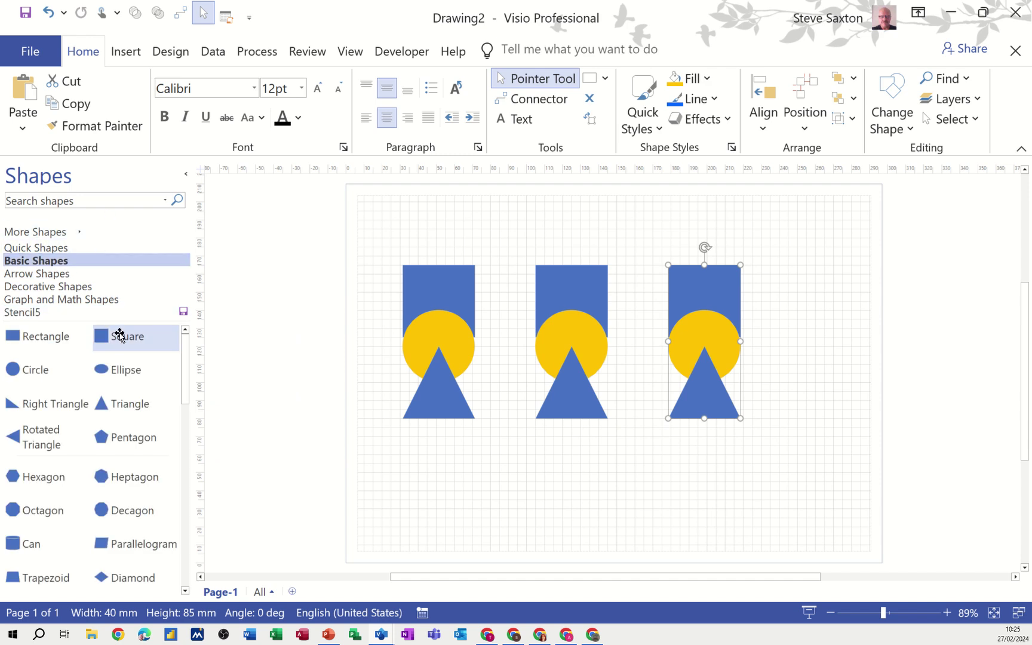
{"action": "left_click_drag", "start_coordinate": [117, 339], "coordinate": [96, 400]}
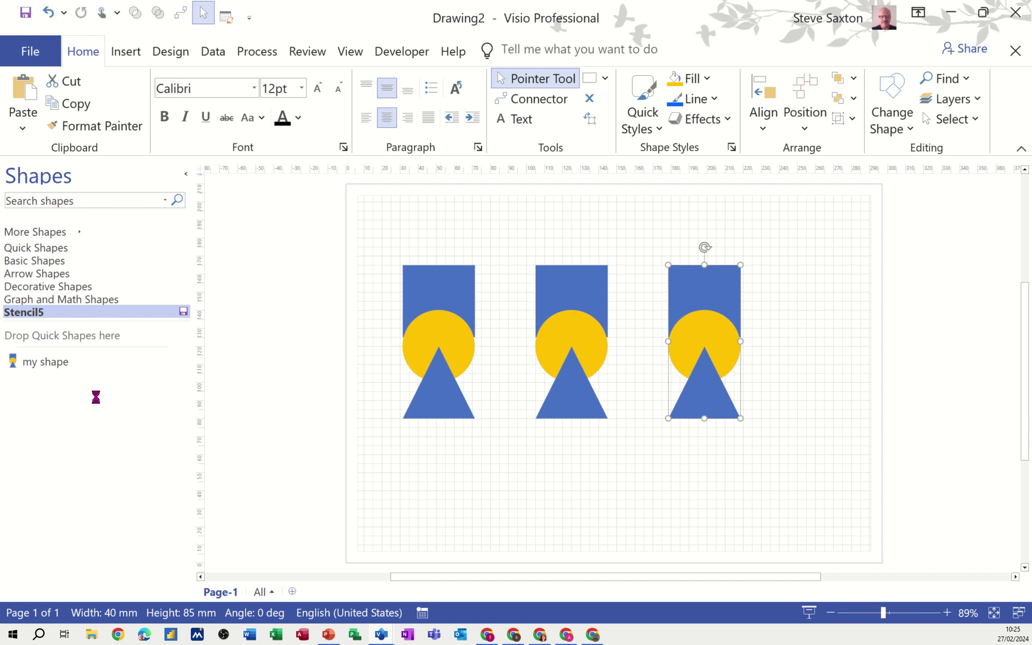
{"action": "left_click", "coordinate": [56, 288]}
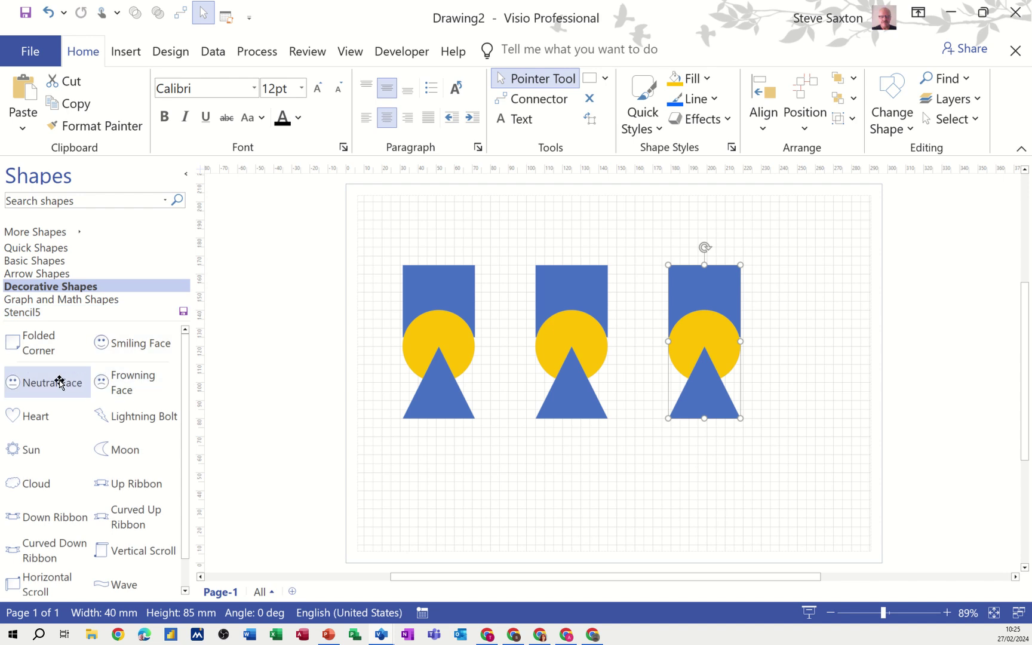
{"action": "left_click", "coordinate": [42, 313]}
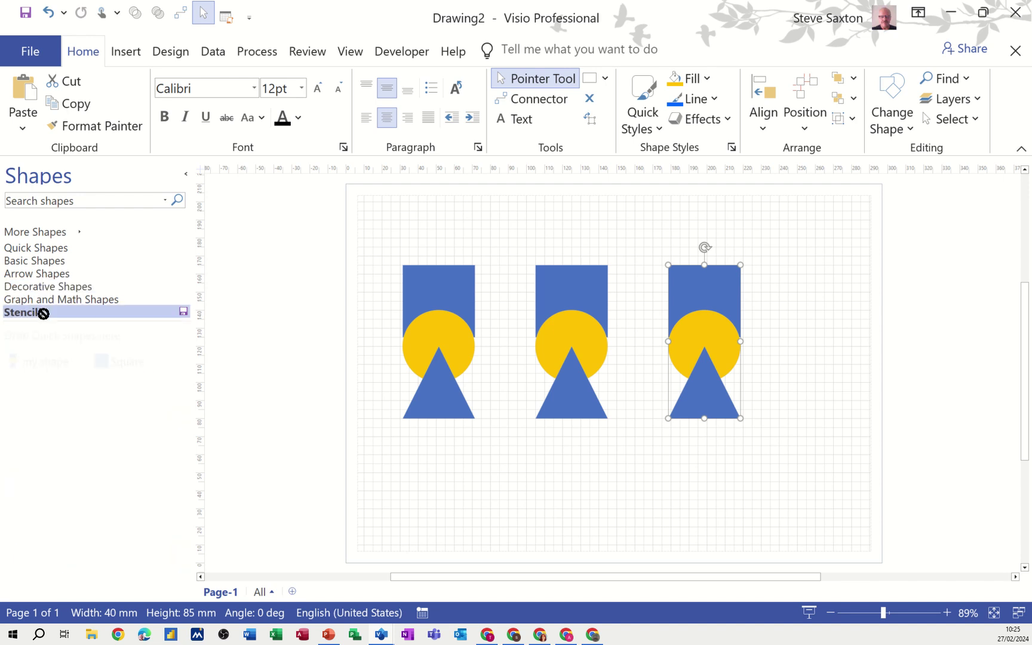
{"action": "left_click_drag", "start_coordinate": [43, 313], "coordinate": [83, 406]}
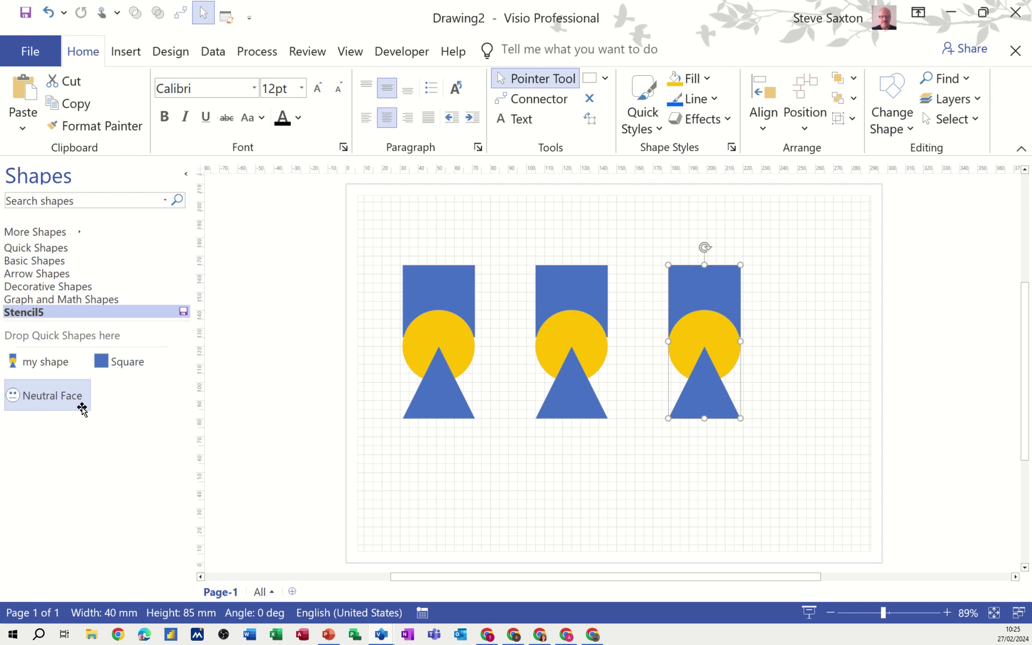
Save the custom stencil in the My Shapes folder as "myshapes 2"
{"action": "left_click", "coordinate": [184, 313]}
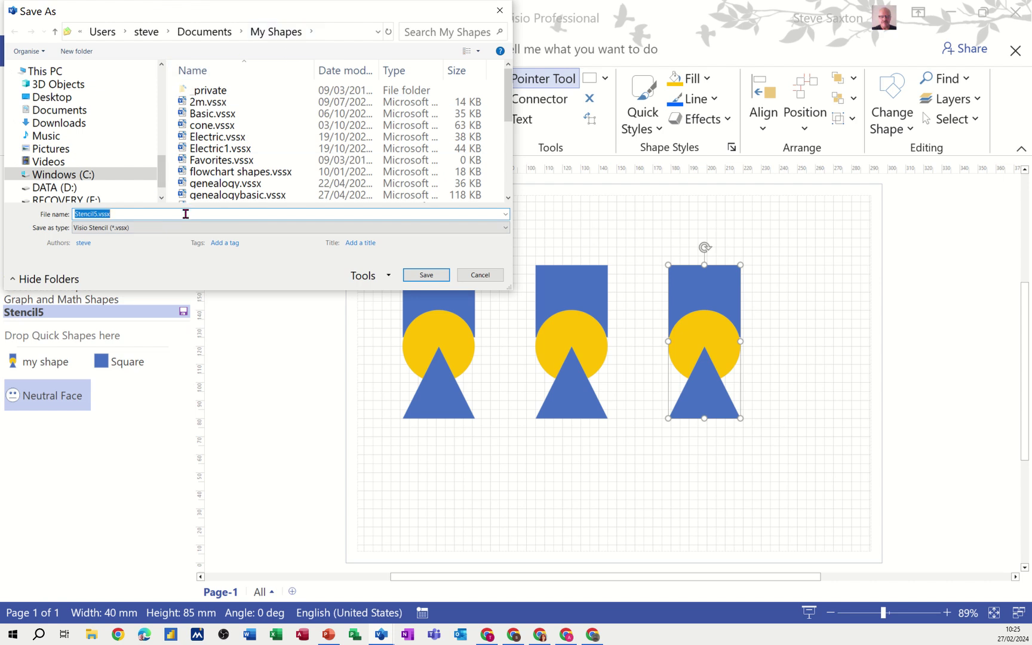
{"action": "type", "text": "myshapes 2"}
{"action": "key", "text": "Return"}
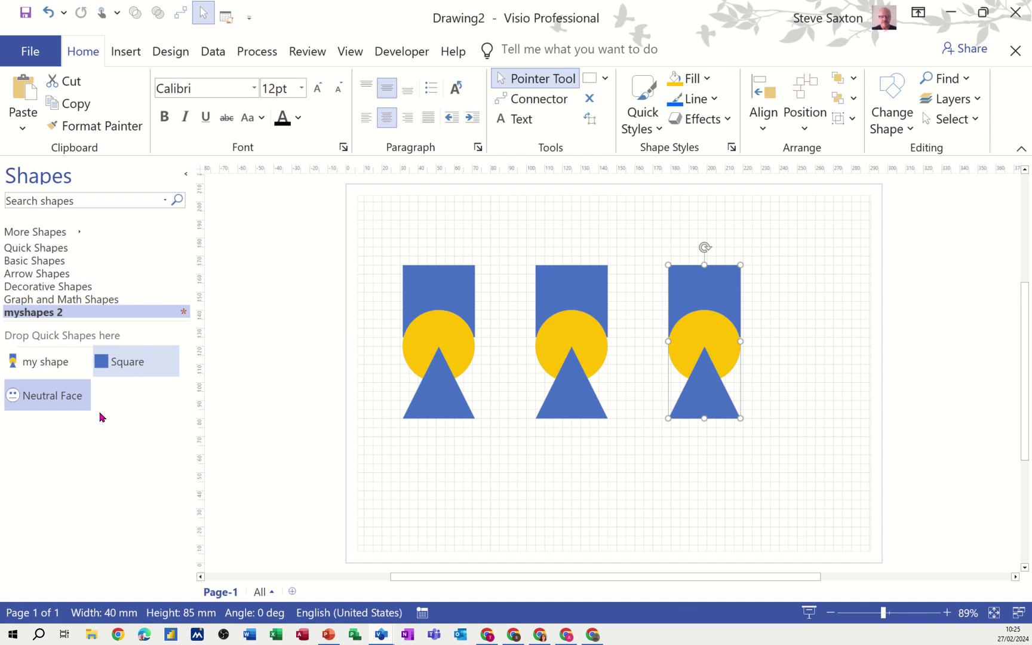
Close the "myshapes 2" stencil and reopen it from the My Shapes folder
{"action": "right_click", "coordinate": [73, 315]}
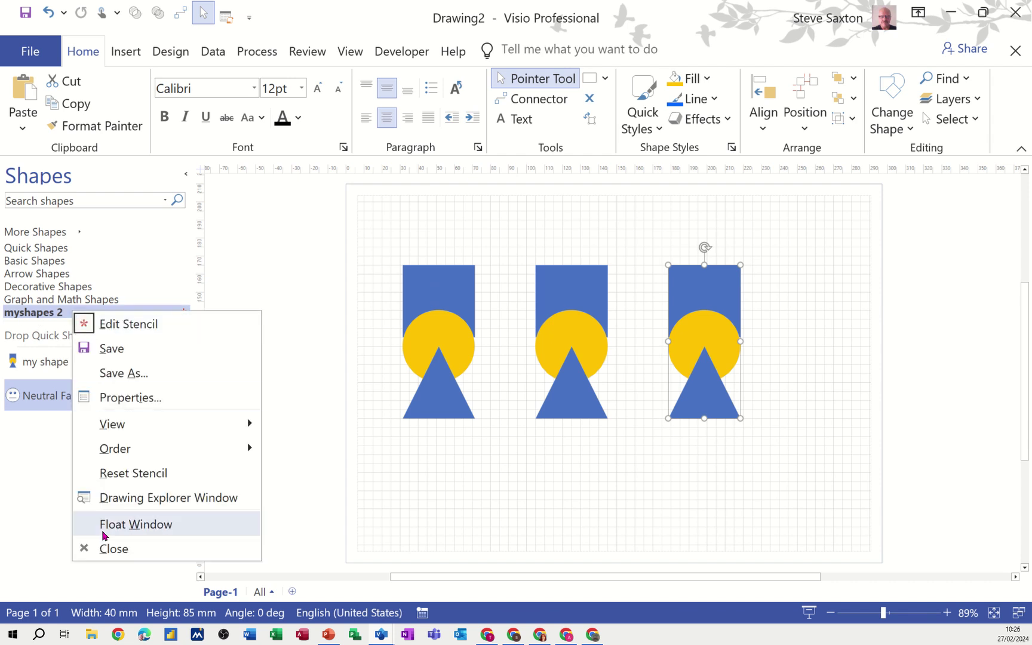
{"action": "left_click", "coordinate": [110, 549]}
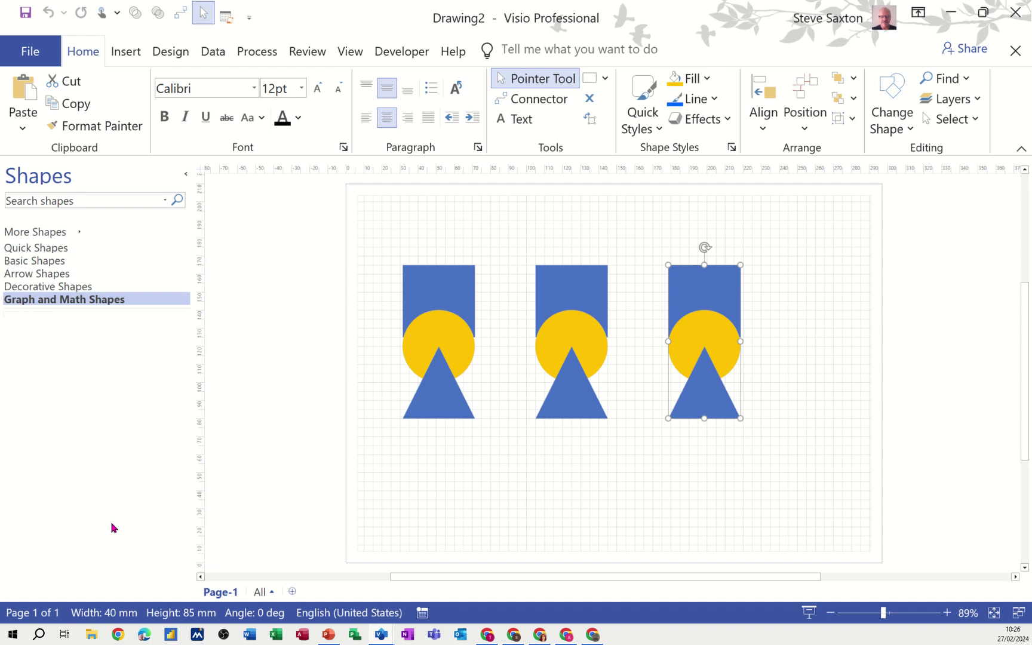
{"action": "left_click", "coordinate": [78, 238]}
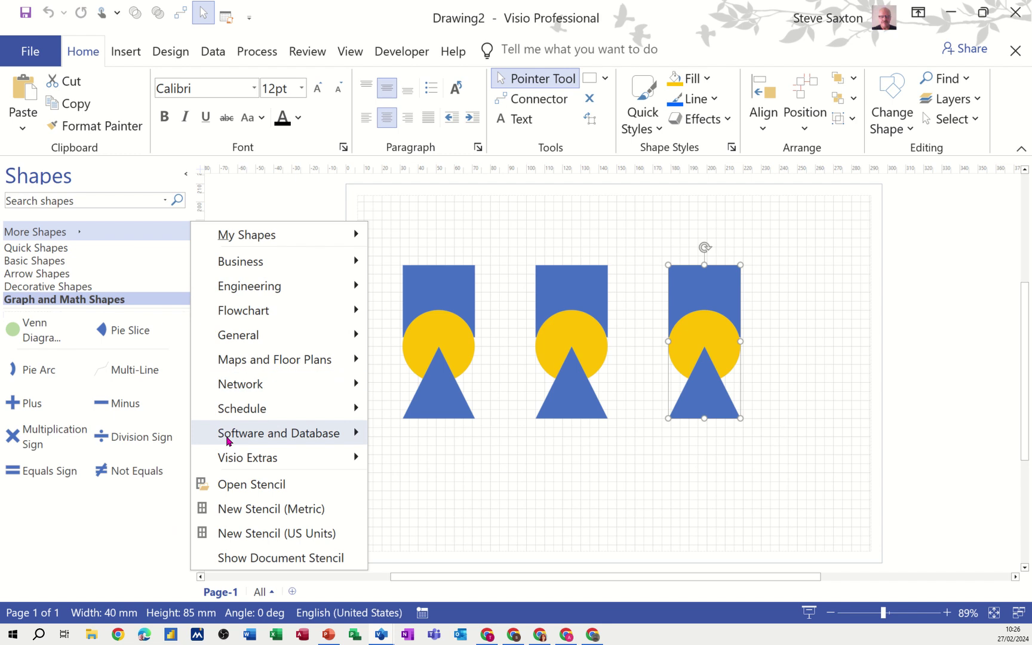
{"action": "left_click", "coordinate": [244, 485]}
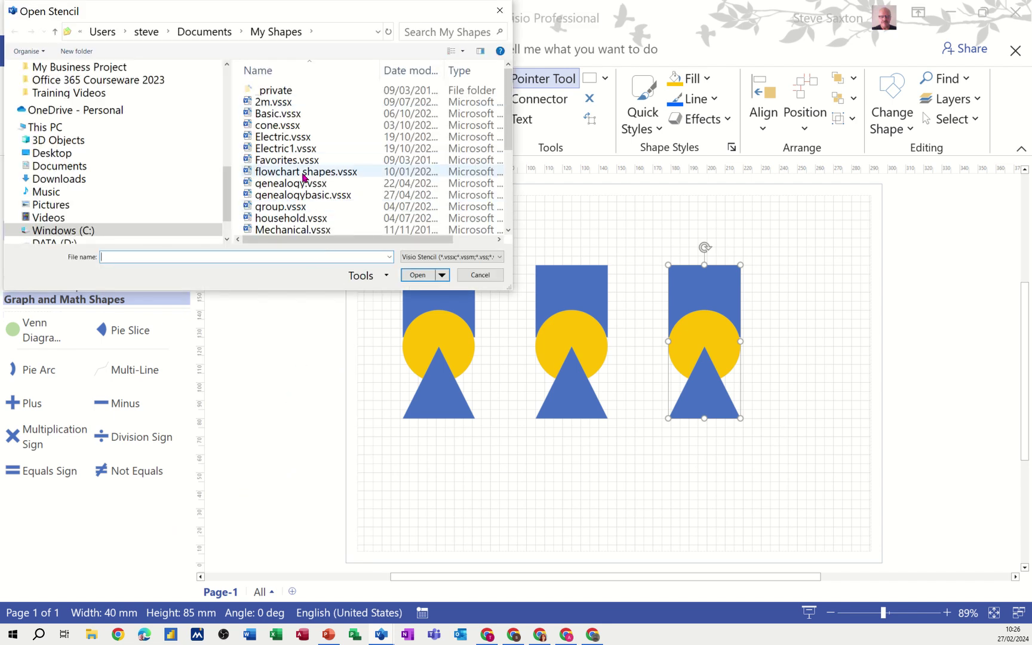
{"action": "scroll", "coordinate": [308, 179], "scroll_direction": "down", "scroll_amount": 4}
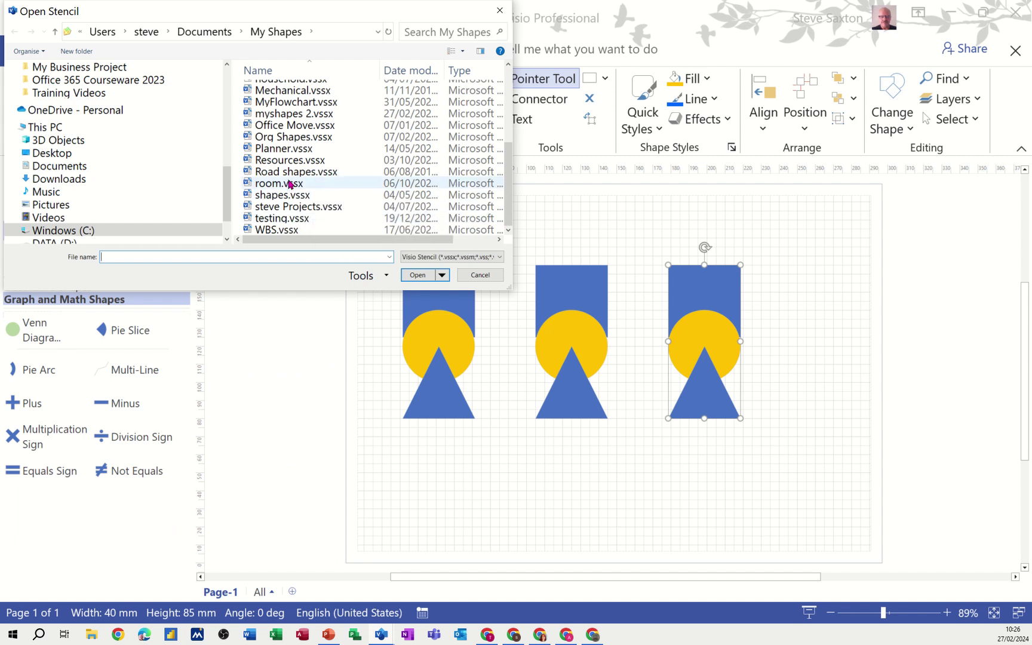
{"action": "double_click", "coordinate": [297, 115]}
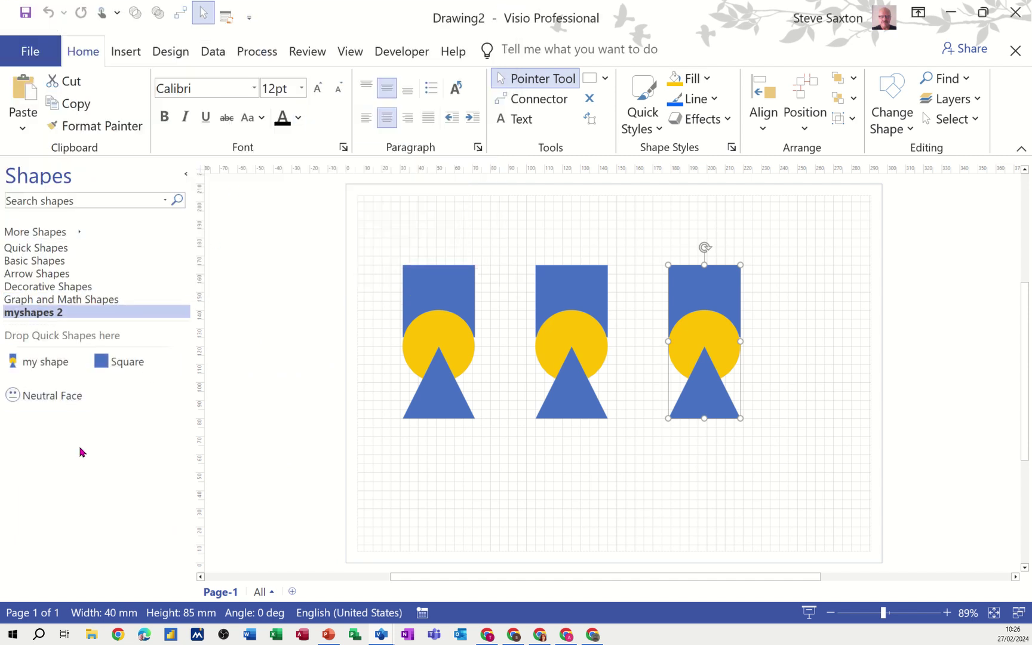
Place the Neutral Face from "myshapes 2" below the leftmost figure and close the stencil
{"action": "left_click_drag", "start_coordinate": [48, 395], "coordinate": [442, 465]}
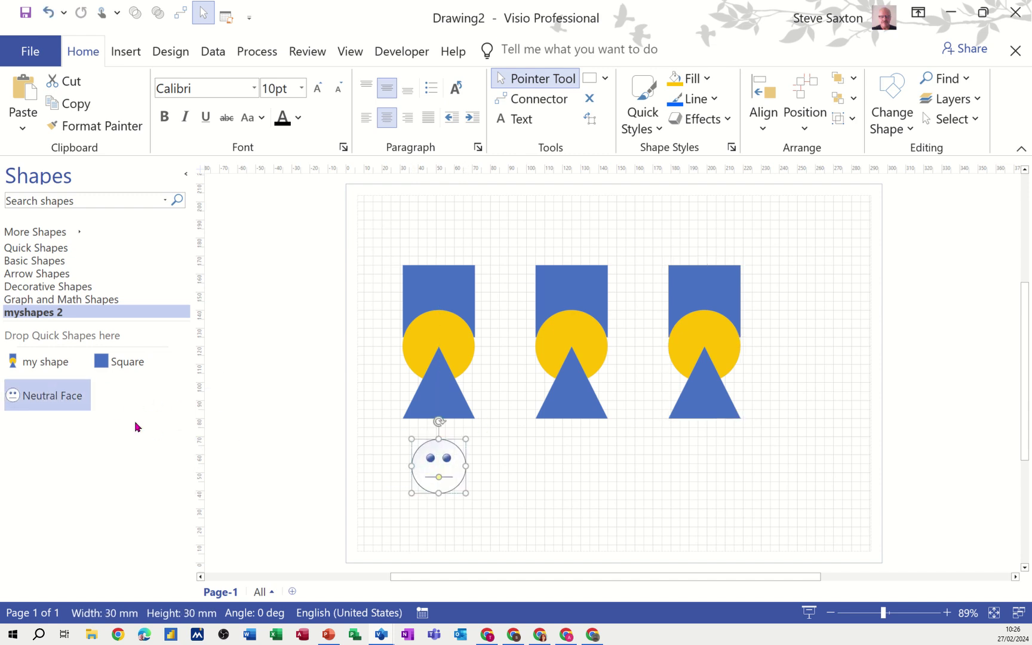
{"action": "right_click", "coordinate": [120, 315]}
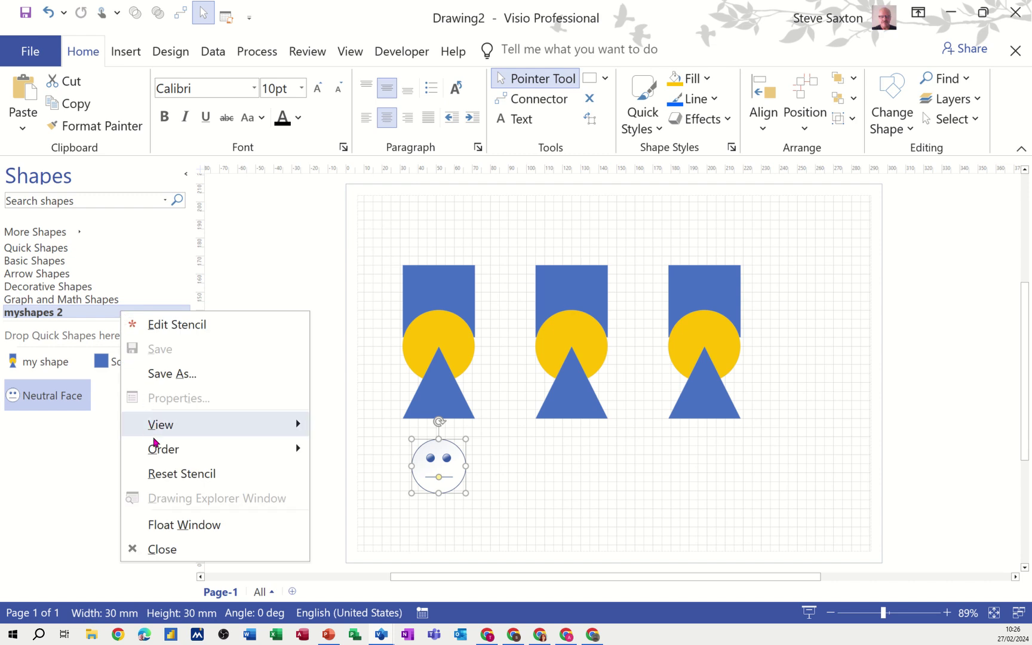
{"action": "left_click", "coordinate": [184, 549]}
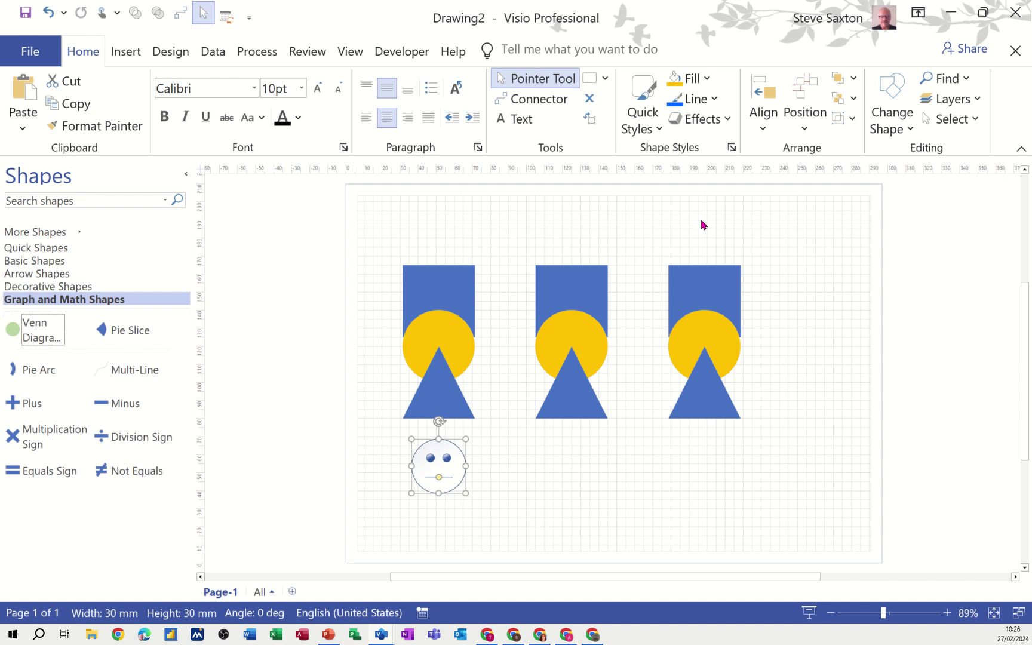
Delete all shapes from the page and place a Square from Basic Shapes near the page centre
{"action": "left_click_drag", "start_coordinate": [375, 238], "coordinate": [764, 527]}
{"action": "key", "text": "Delete"}
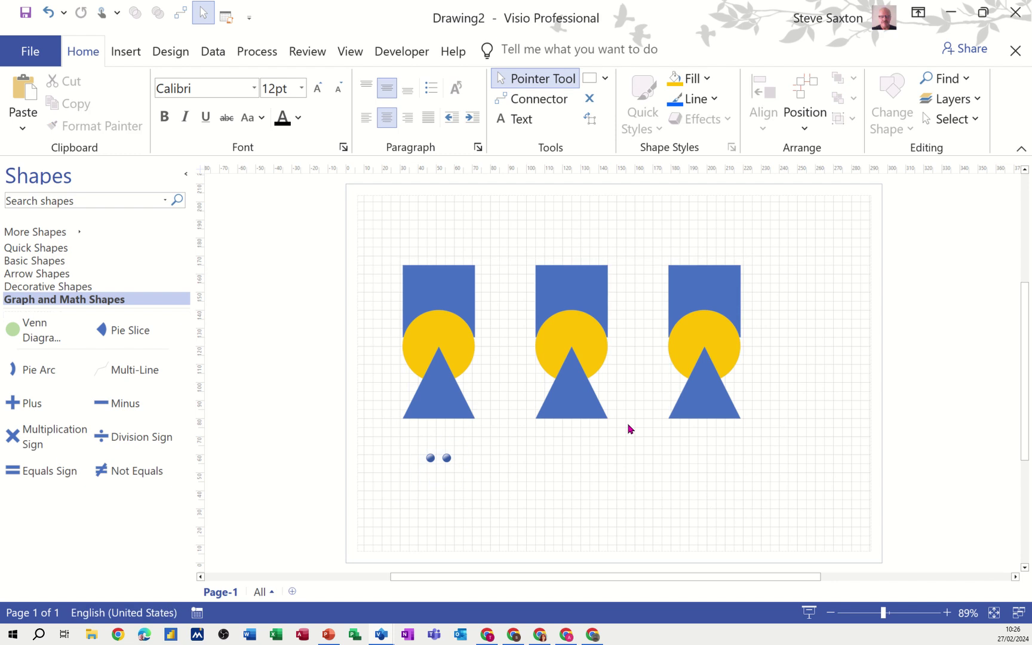
{"action": "left_click", "coordinate": [51, 261]}
{"action": "left_click_drag", "start_coordinate": [103, 335], "coordinate": [570, 326]}
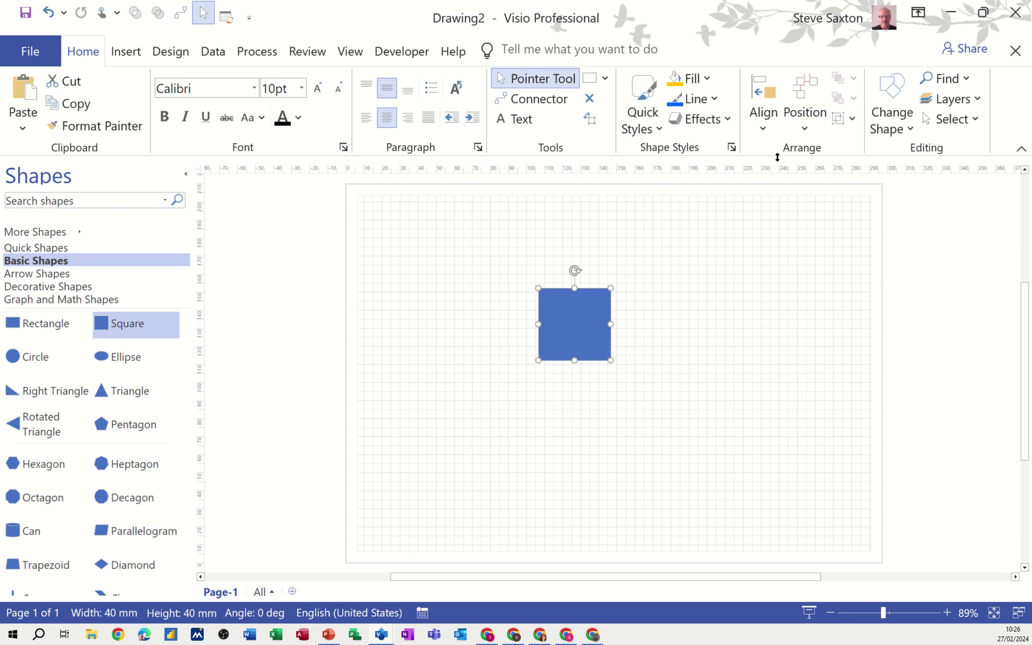
Apply the outer shadow preset that is offset toward the upper right to the square
{"action": "left_click", "coordinate": [728, 121]}
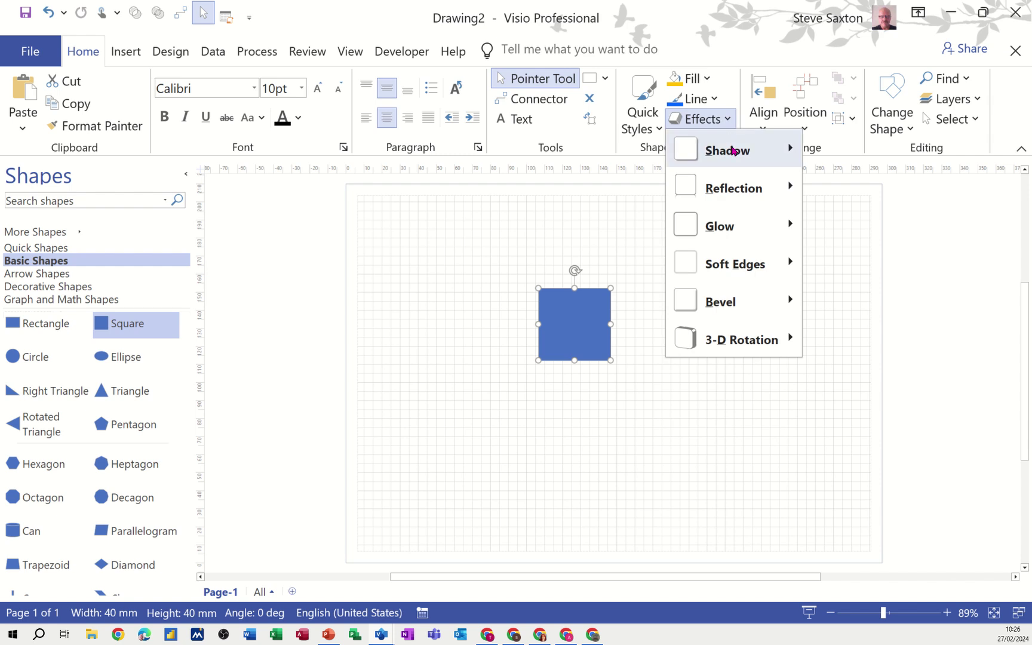
{"action": "mouse_move", "coordinate": [734, 151]}
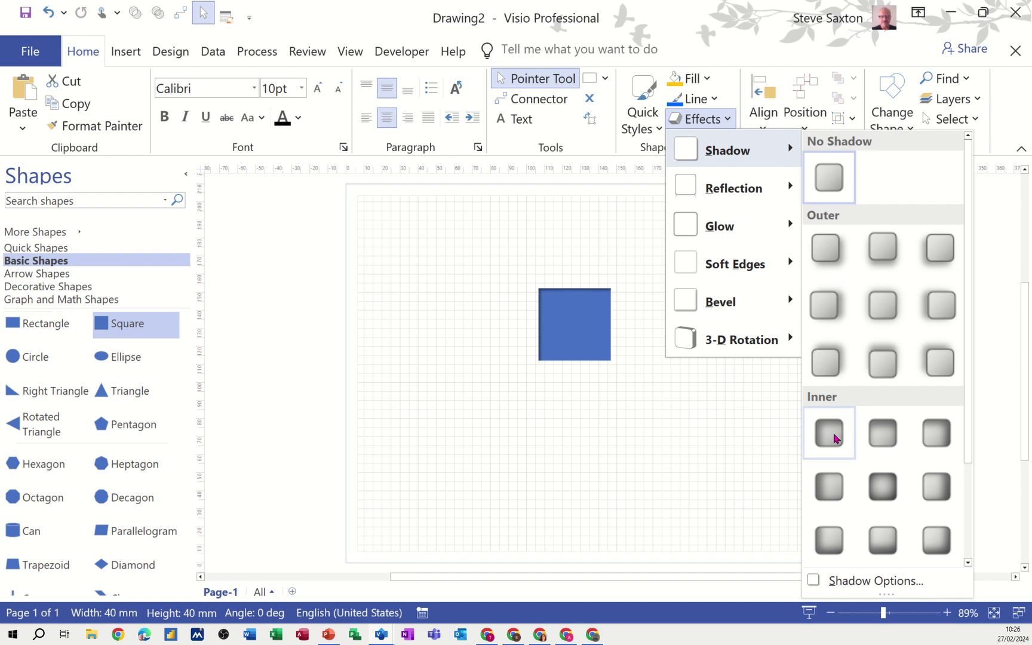
{"action": "left_click", "coordinate": [828, 362]}
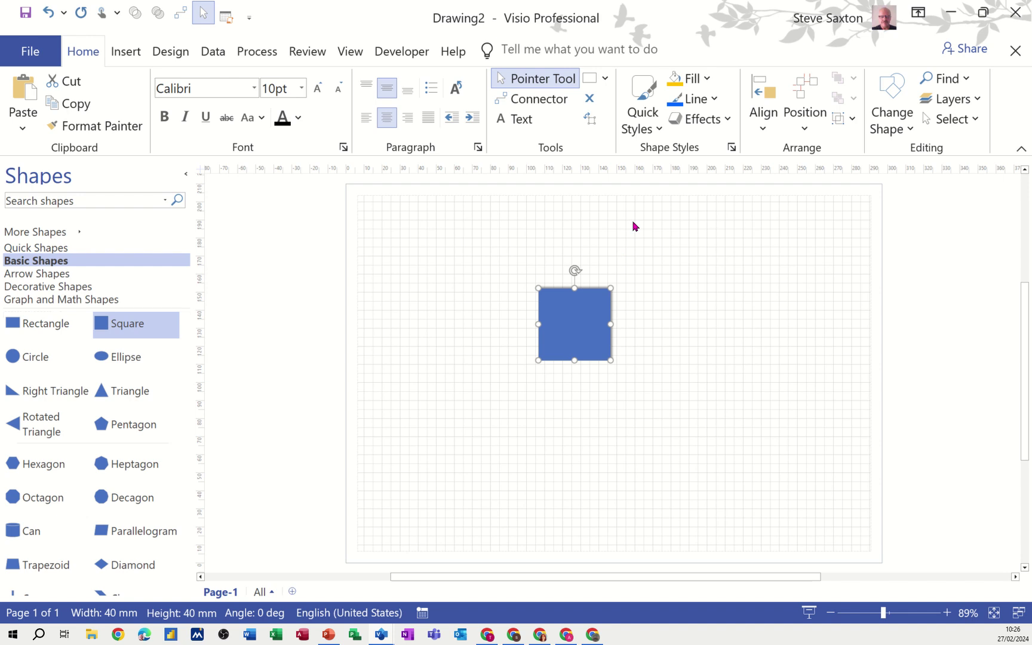
Open the detailed shadow options for the square and set the shadow color to standard red
{"action": "left_click", "coordinate": [726, 121]}
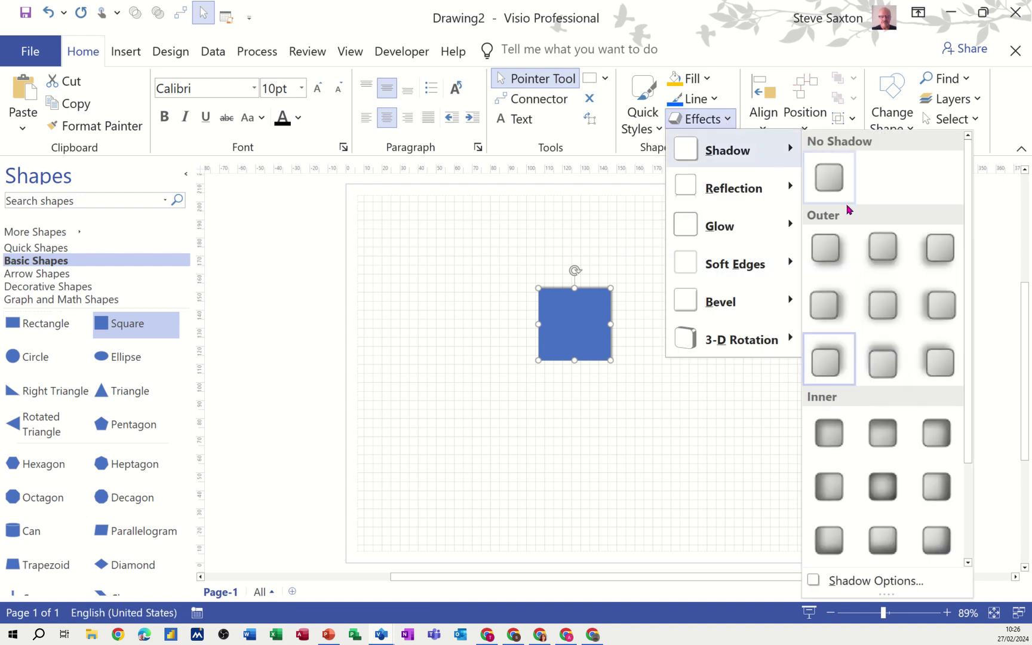
{"action": "left_click", "coordinate": [855, 581]}
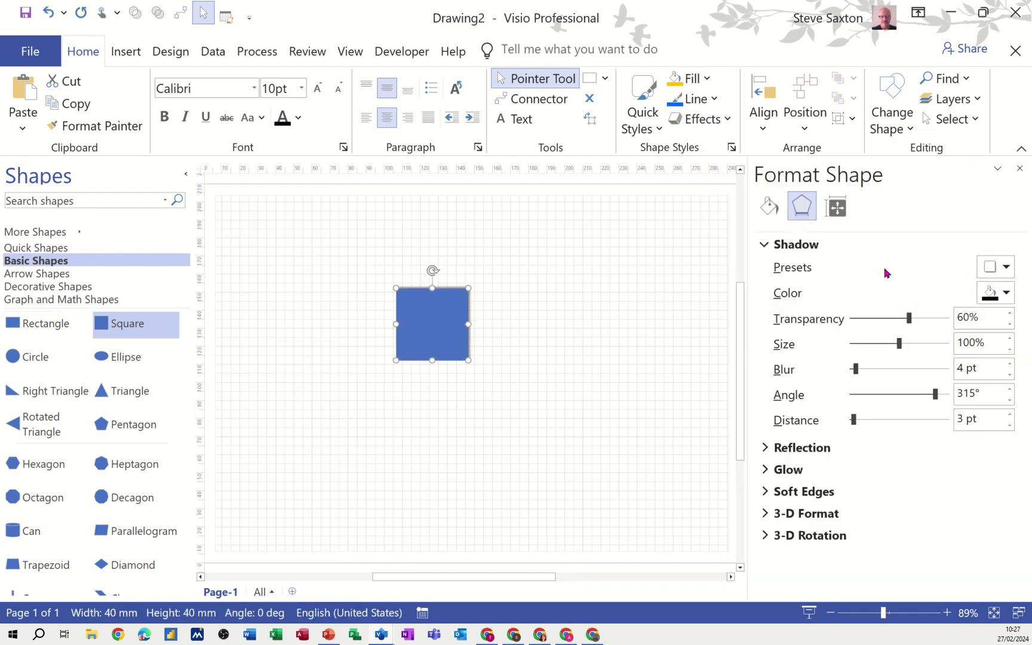
{"action": "left_click", "coordinate": [1002, 293]}
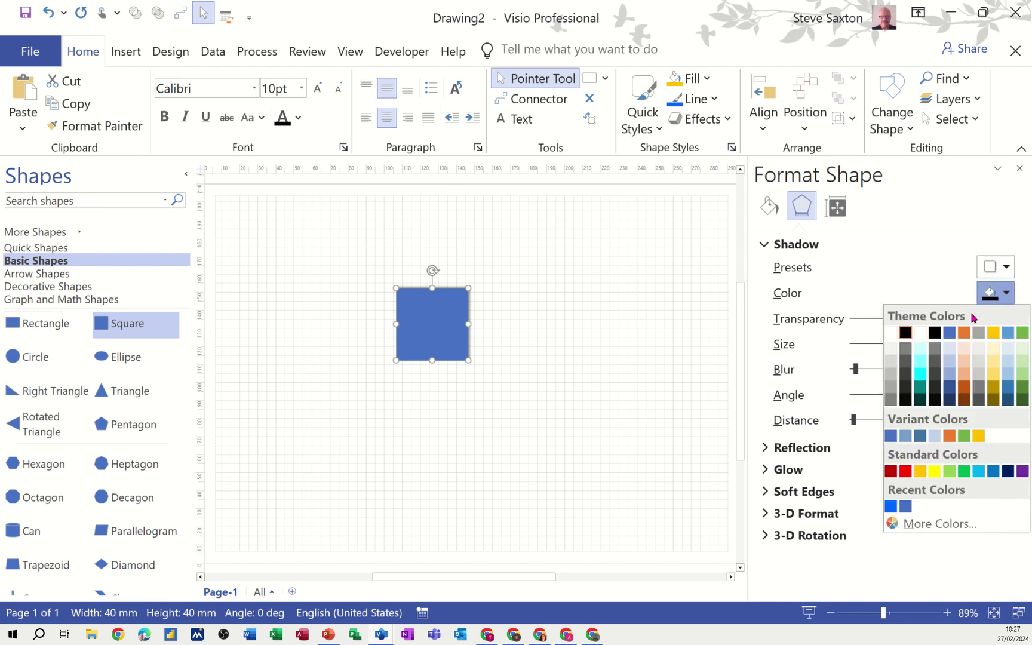
{"action": "left_click", "coordinate": [907, 472]}
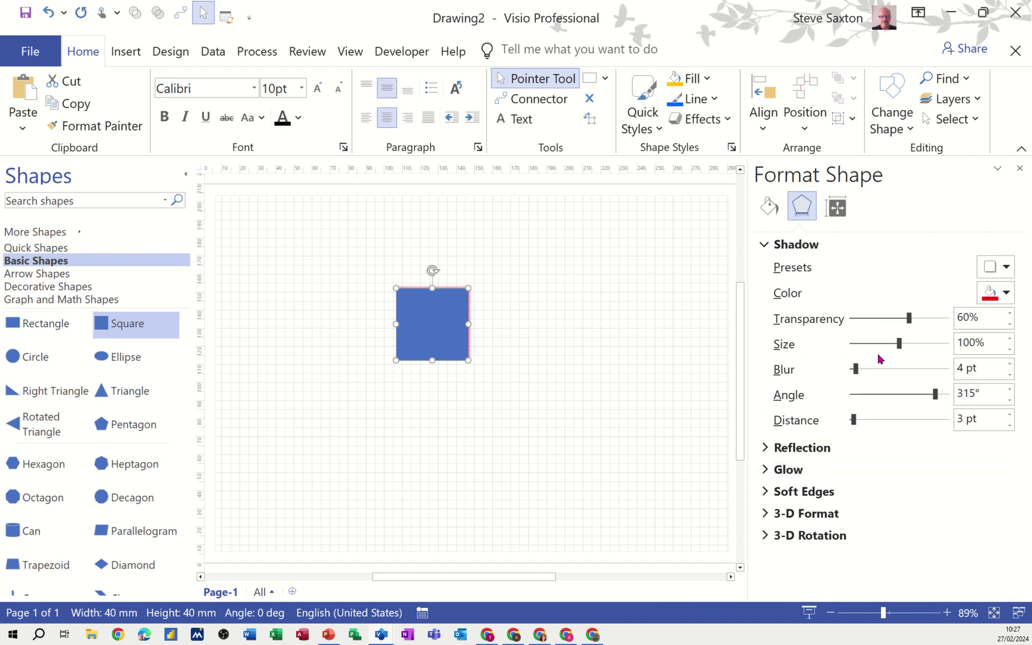
Adjust the square's shadow to size 127%, blur 3 pt, angle 85° and distance 48 pt
{"action": "left_click", "coordinate": [894, 345]}
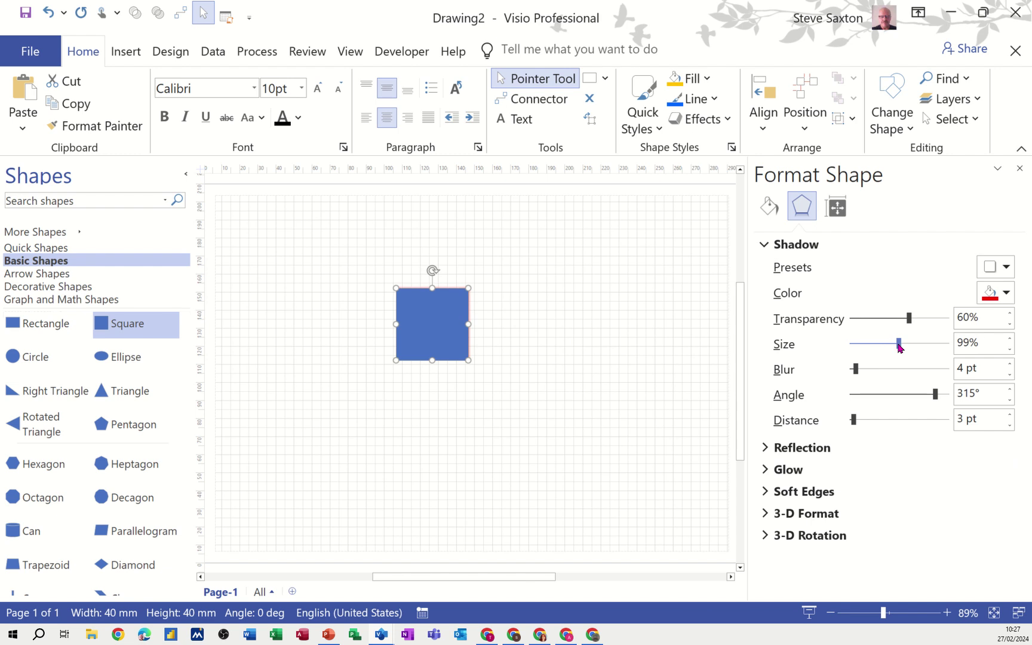
{"action": "mouse_move", "coordinate": [900, 348]}
{"action": "left_mouse_down"}
{"action": "mouse_move", "coordinate": [933, 349]}
{"action": "mouse_move", "coordinate": [912, 353]}
{"action": "left_mouse_up"}
{"action": "left_click_drag", "start_coordinate": [854, 369], "coordinate": [856, 372]}
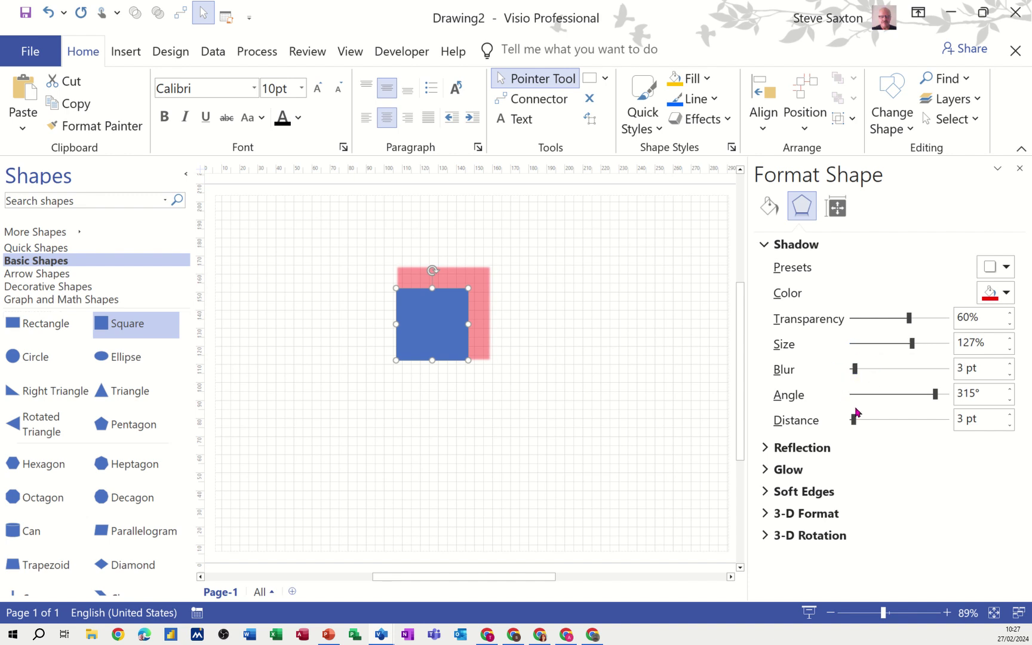
{"action": "left_click_drag", "start_coordinate": [939, 399], "coordinate": [873, 428]}
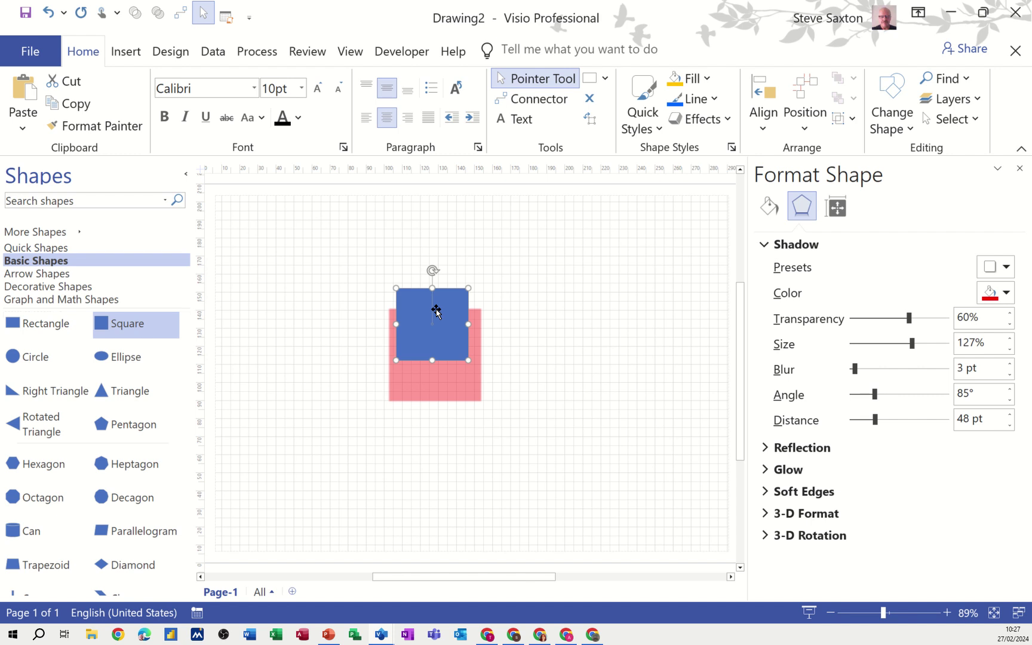
Look through the other shape effects, including Soft Edges and Bevel, without applying any
{"action": "left_click", "coordinate": [726, 125]}
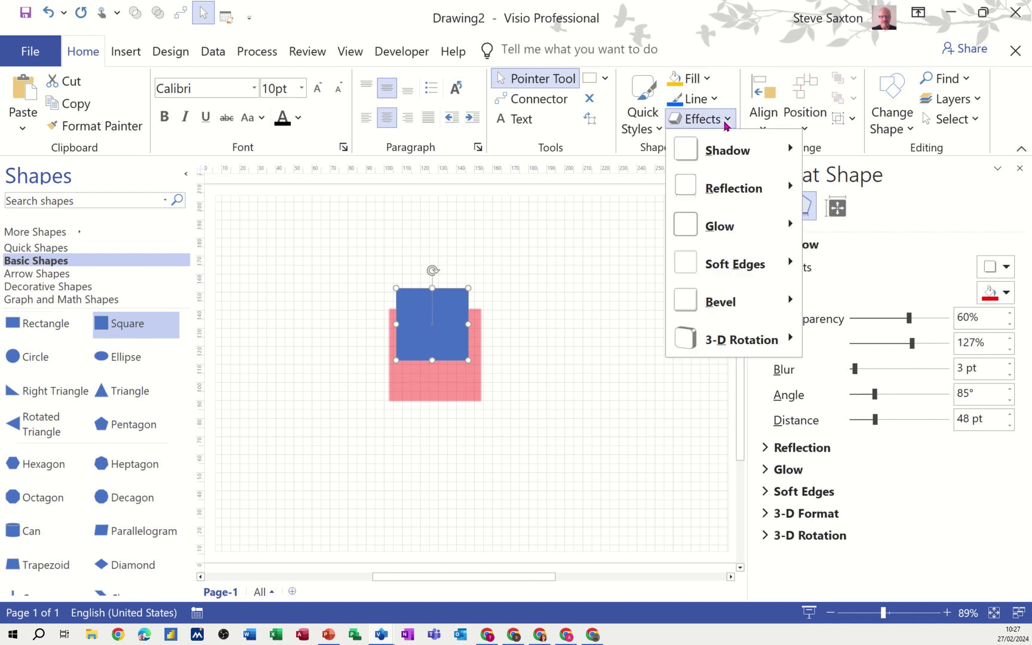
{"action": "mouse_move", "coordinate": [730, 183]}
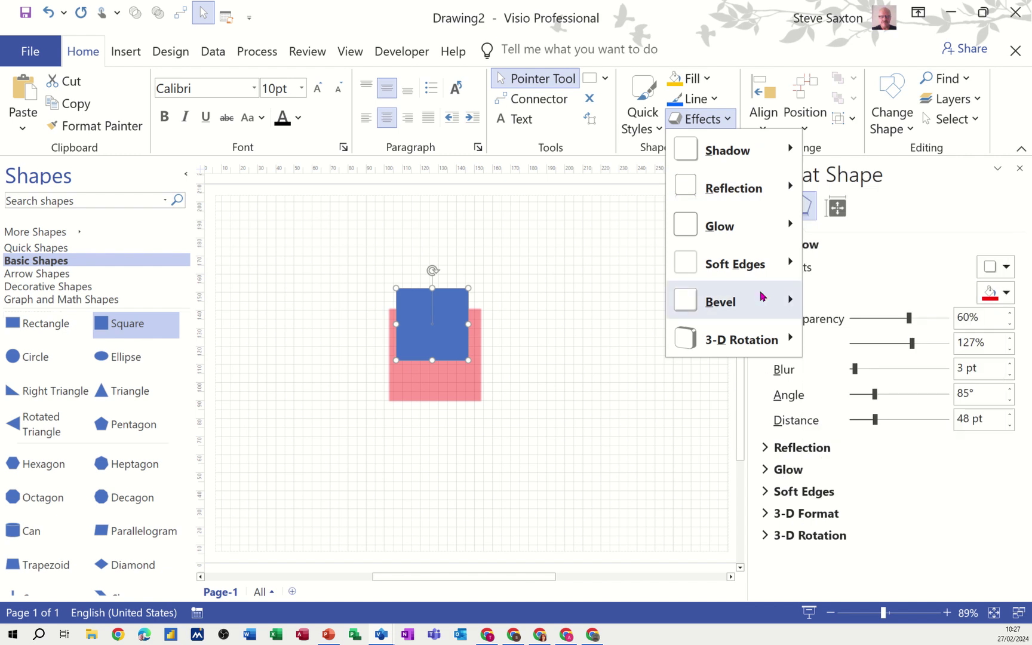
{"action": "mouse_move", "coordinate": [724, 276]}
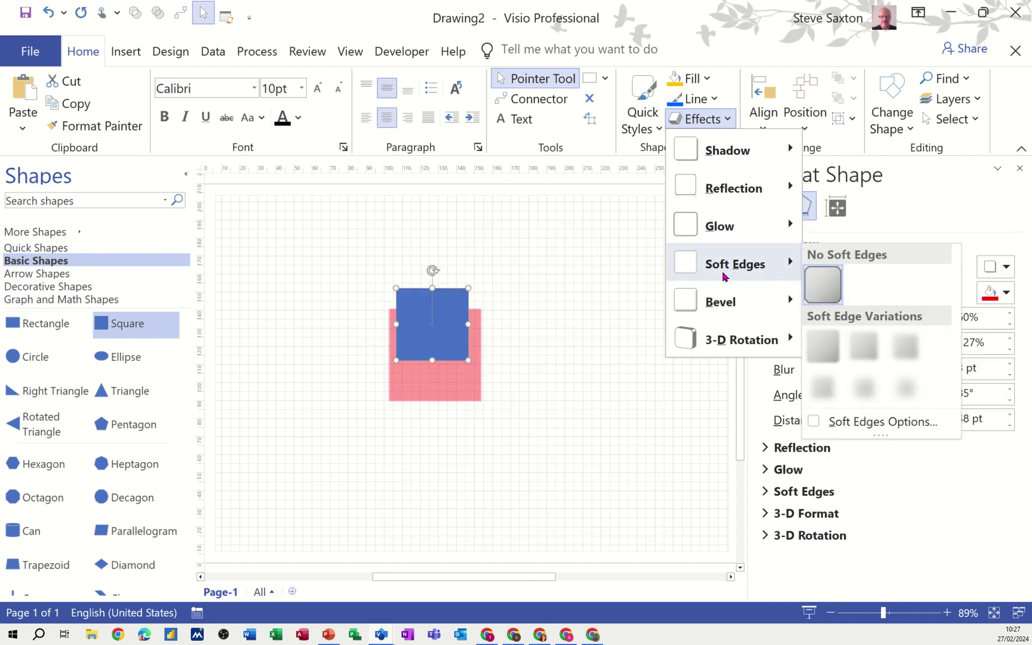
{"action": "mouse_move", "coordinate": [742, 301]}
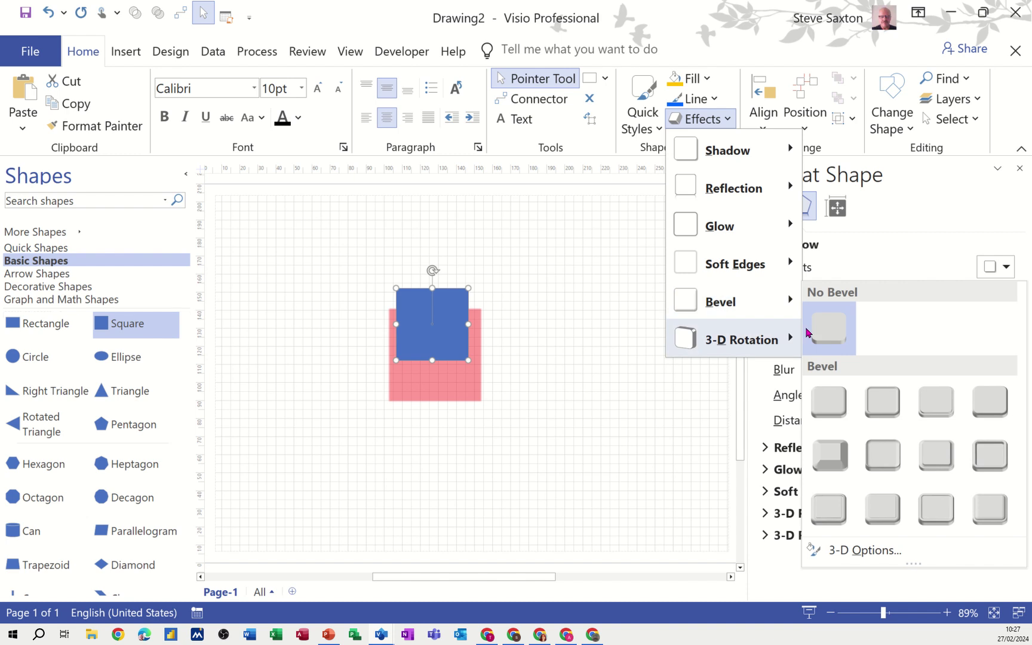
{"action": "mouse_move", "coordinate": [777, 346]}
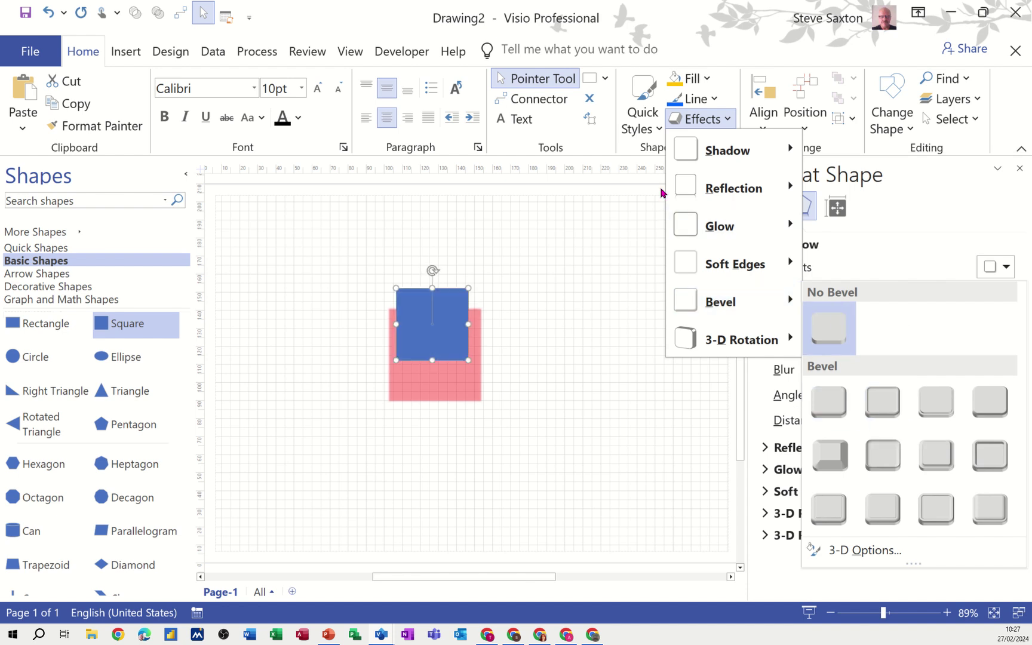
{"action": "left_click", "coordinate": [622, 147]}
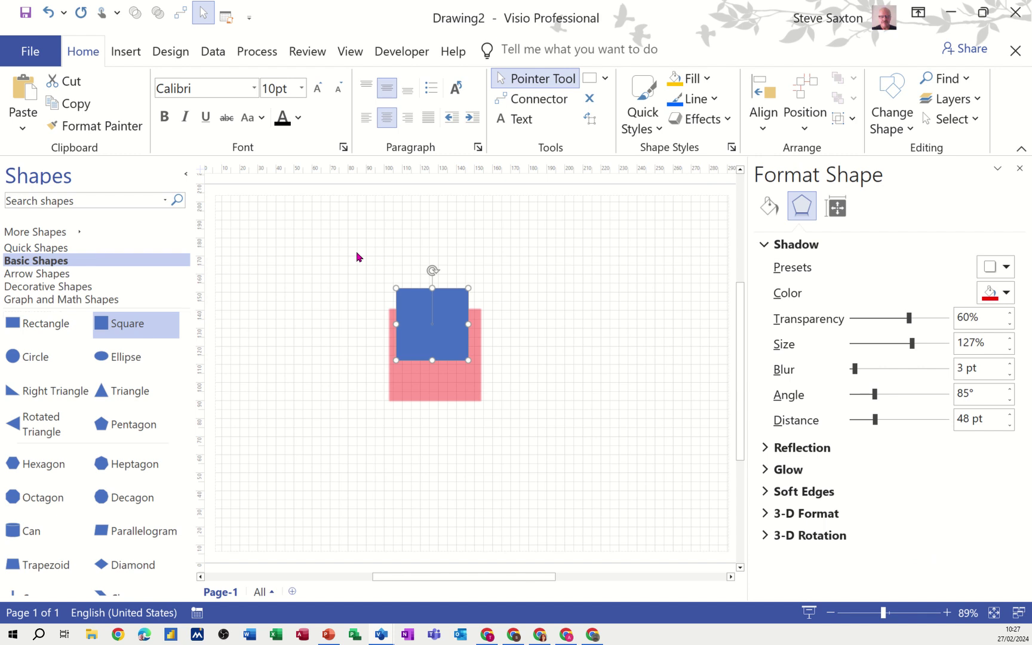
Delete the shadowed square and place a Square and a Rectangle from Basic Shapes side by side on the upper page
{"action": "left_click_drag", "start_coordinate": [355, 251], "coordinate": [532, 436]}
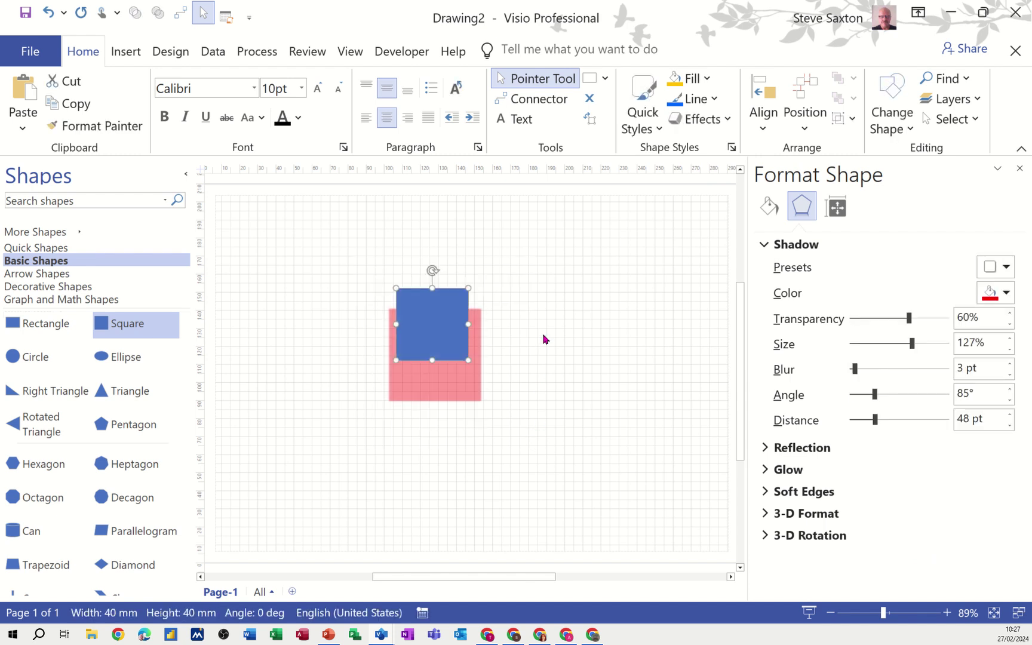
{"action": "key", "text": "Delete"}
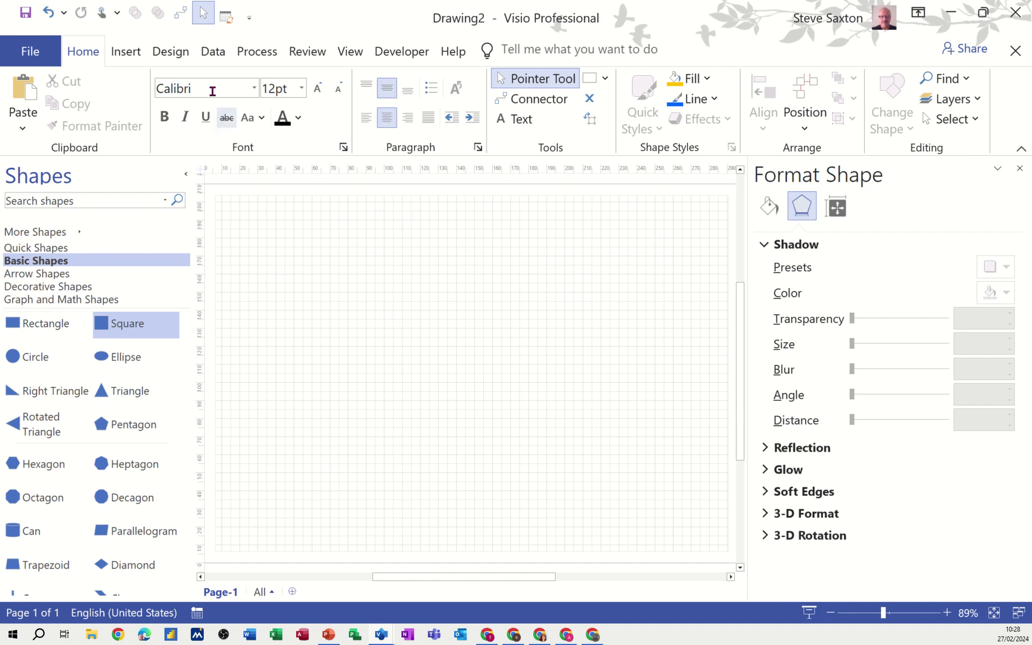
{"action": "left_click", "coordinate": [126, 53]}
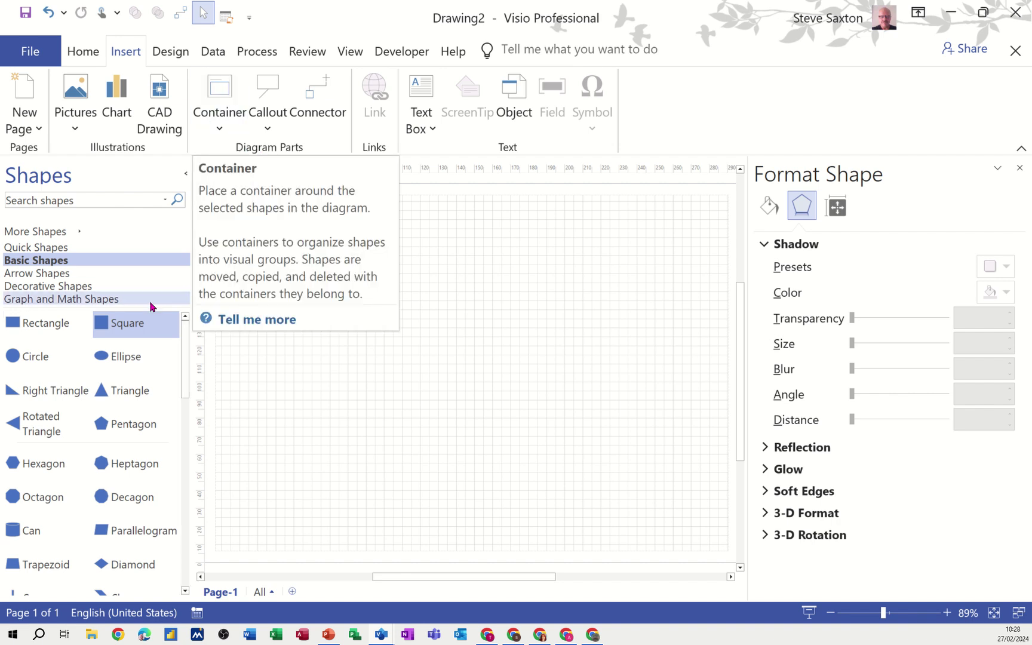
{"action": "left_click_drag", "start_coordinate": [127, 327], "coordinate": [355, 277]}
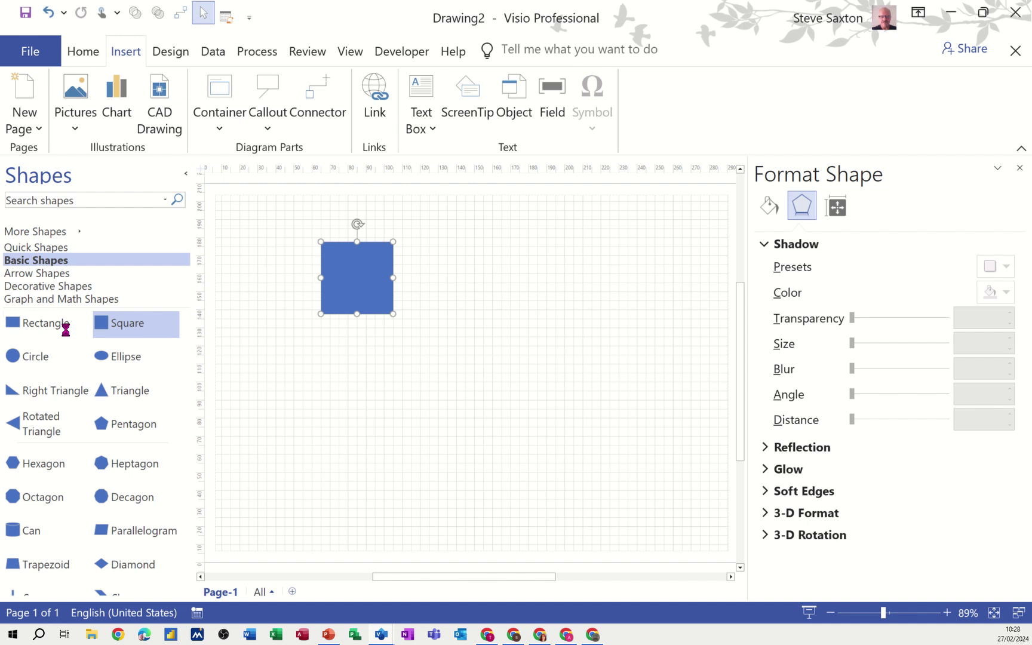
{"action": "left_click_drag", "start_coordinate": [65, 328], "coordinate": [470, 267]}
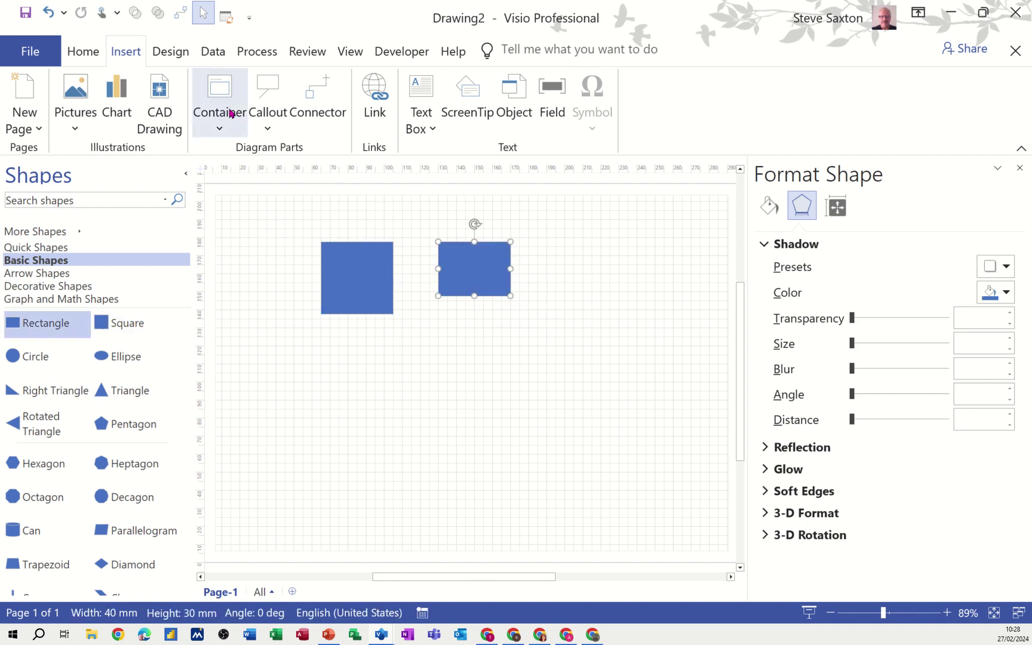
Add a container with a blue heading bar and white body around the rectangle, and enlarge it to hold the square as well
{"action": "left_click", "coordinate": [222, 127]}
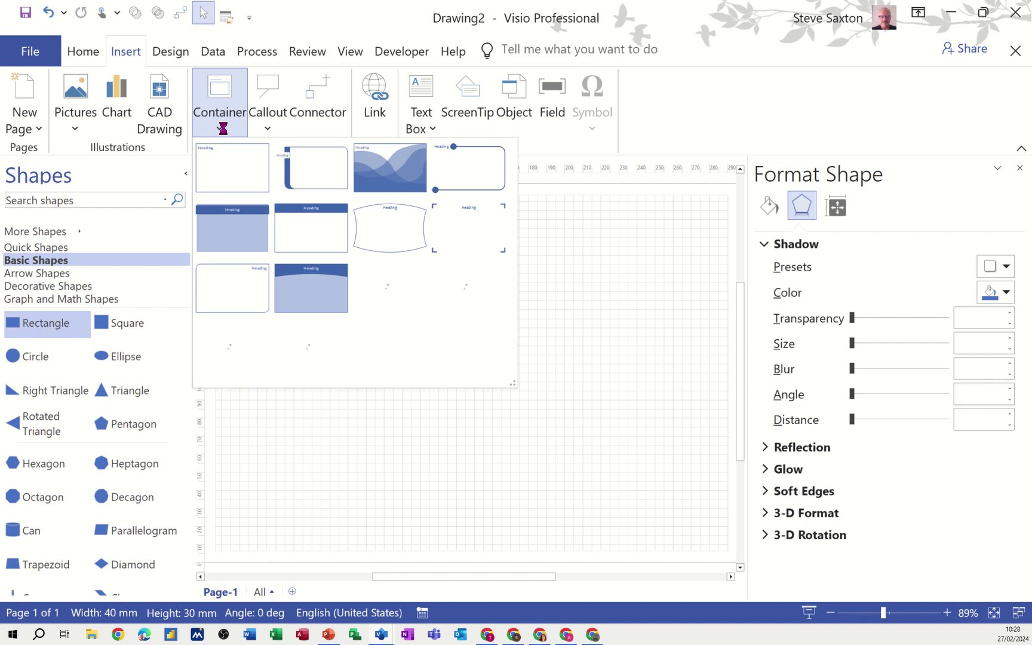
{"action": "left_click", "coordinate": [292, 227]}
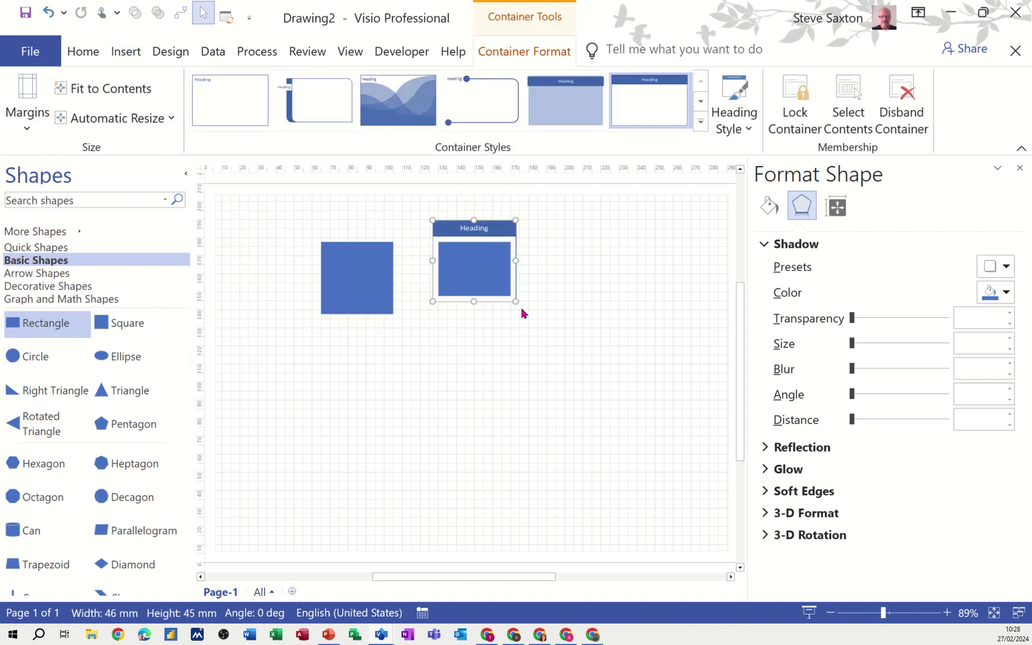
{"action": "left_click_drag", "start_coordinate": [516, 301], "coordinate": [619, 402]}
{"action": "left_click_drag", "start_coordinate": [347, 272], "coordinate": [559, 338]}
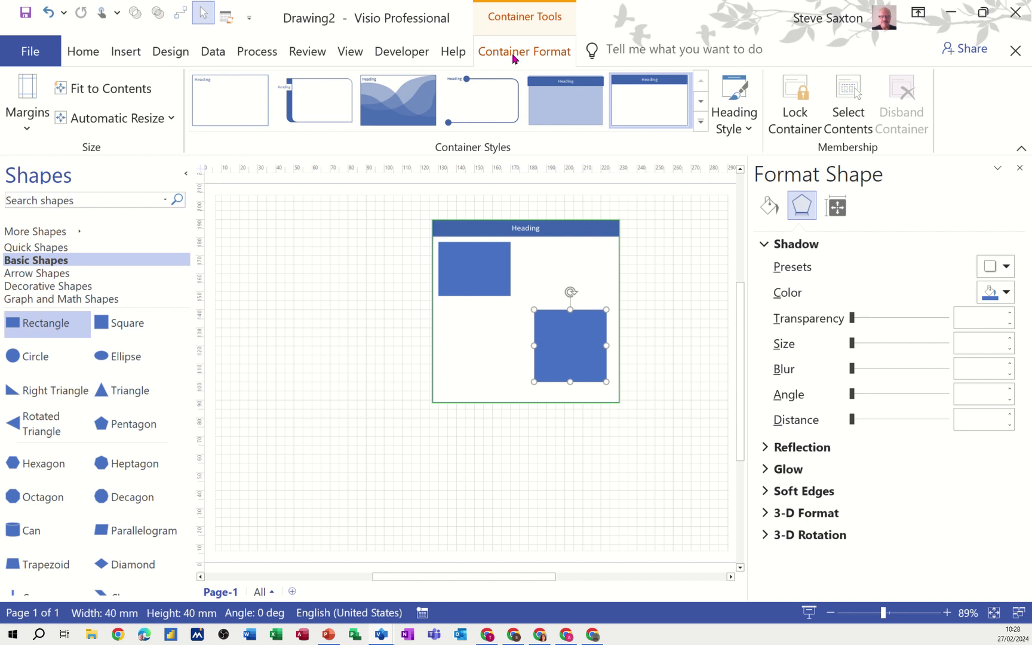
Lock the container and try repositioning the square, then undo the lock and move the square within the container
{"action": "left_click", "coordinate": [797, 97]}
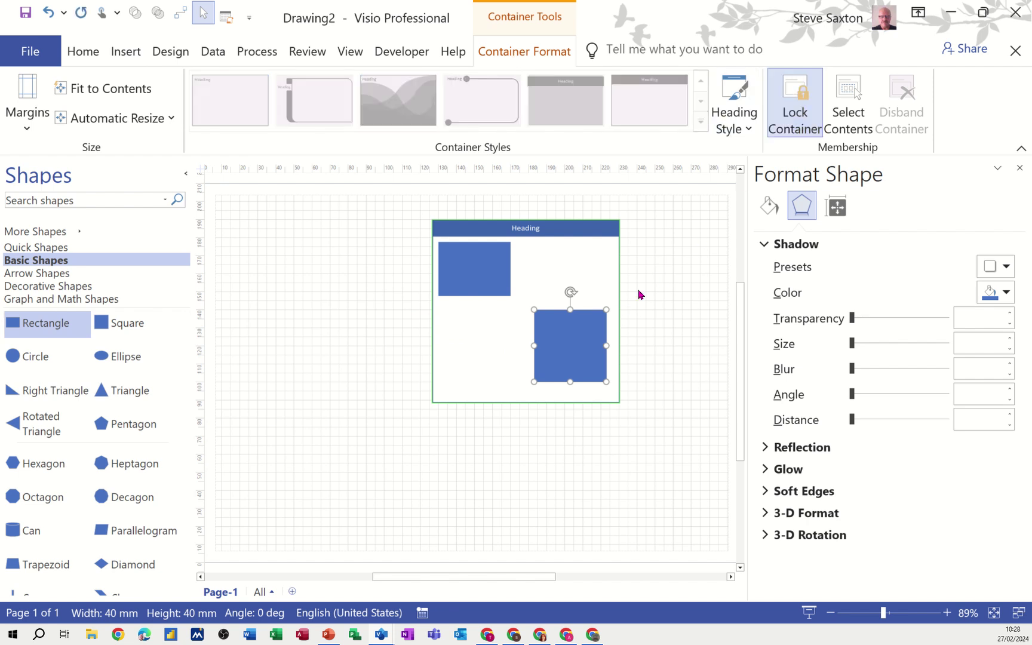
{"action": "left_click_drag", "start_coordinate": [553, 341], "coordinate": [574, 332]}
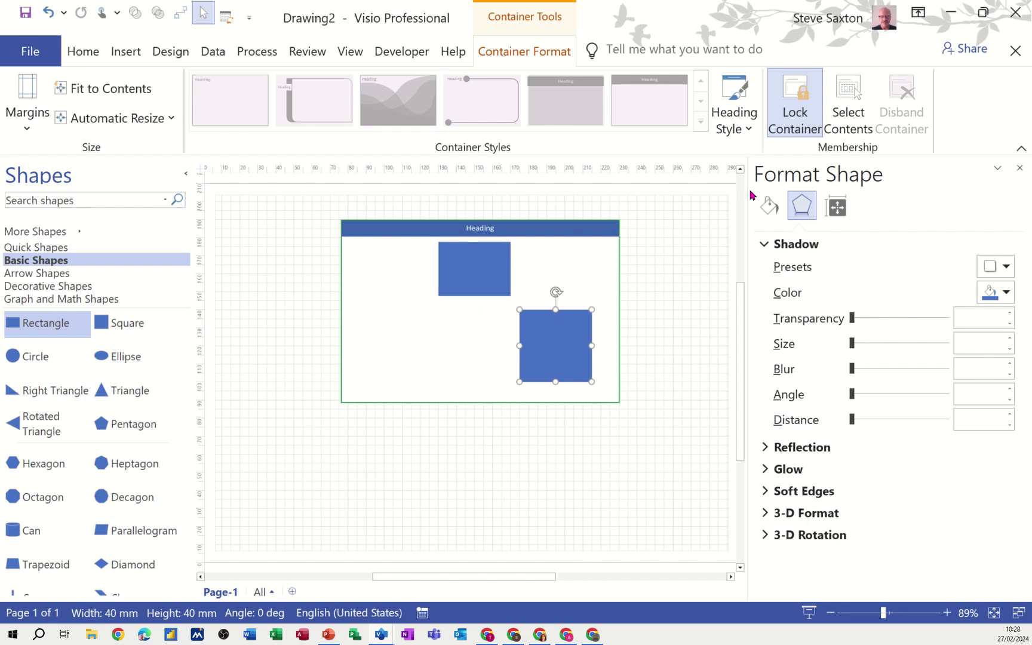
{"action": "key", "text": "ctrl+z"}
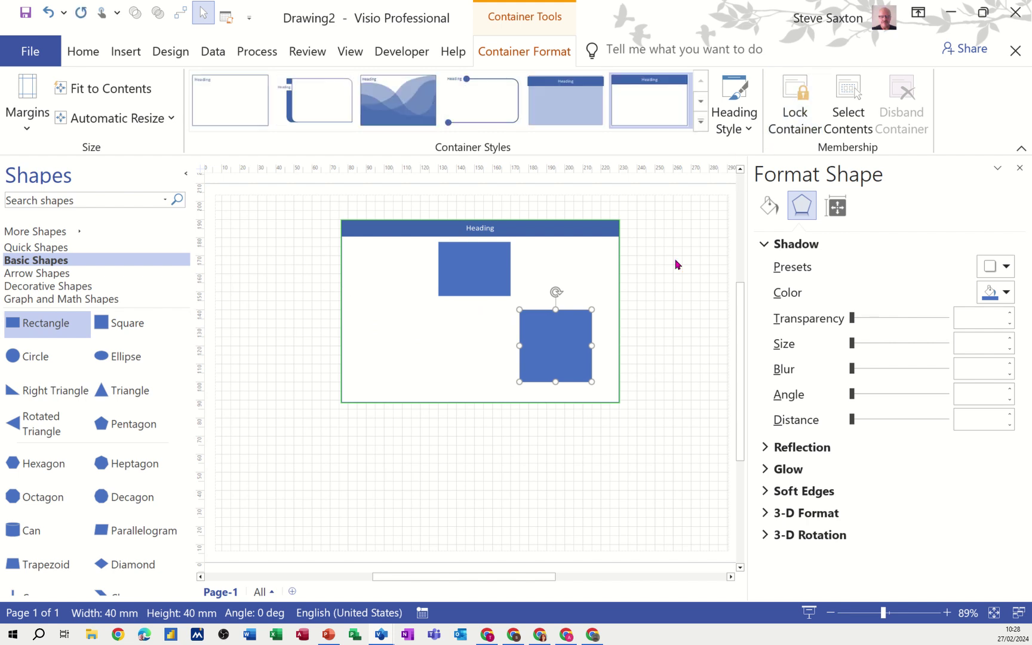
{"action": "mouse_move", "coordinate": [575, 336]}
{"action": "left_mouse_down"}
{"action": "mouse_move", "coordinate": [594, 373]}
{"action": "mouse_move", "coordinate": [591, 454]}
{"action": "mouse_move", "coordinate": [573, 340]}
{"action": "left_mouse_up"}
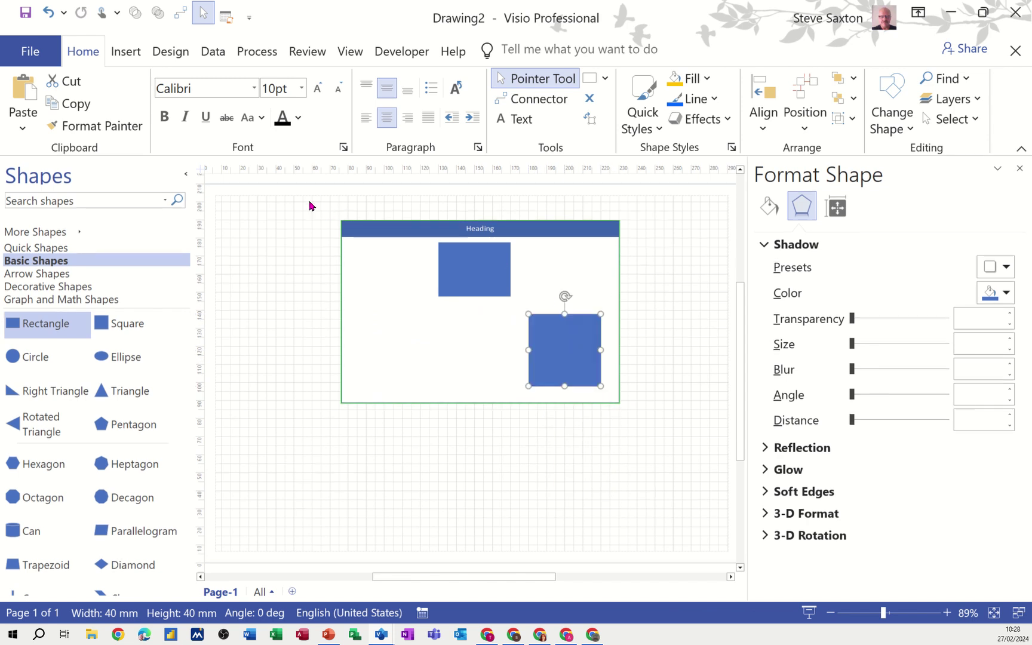
Delete the container with both its shapes, and place a new Square and Rectangle from Basic Shapes side by side on the upper page
{"action": "left_click_drag", "start_coordinate": [309, 201], "coordinate": [638, 428]}
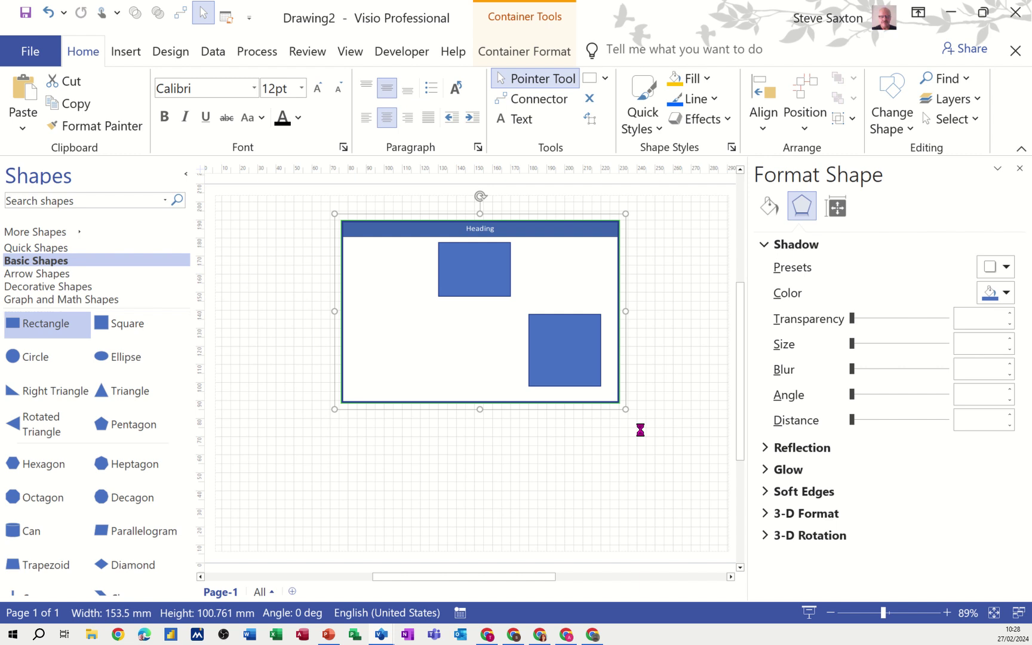
{"action": "key", "text": "Delete"}
{"action": "left_click", "coordinate": [126, 52]}
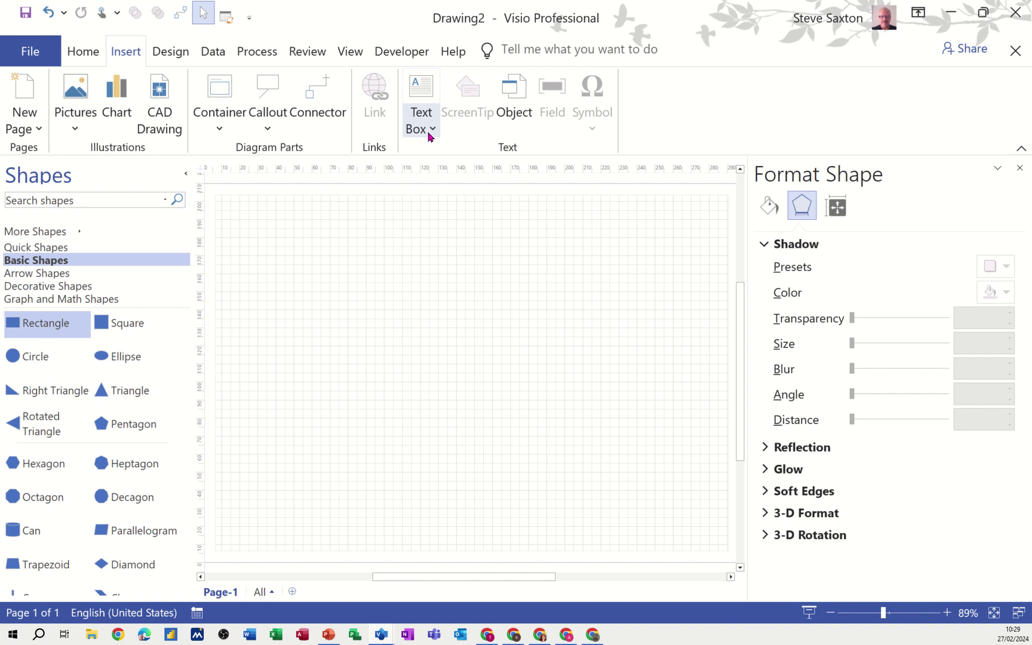
{"action": "left_click", "coordinate": [172, 52]}
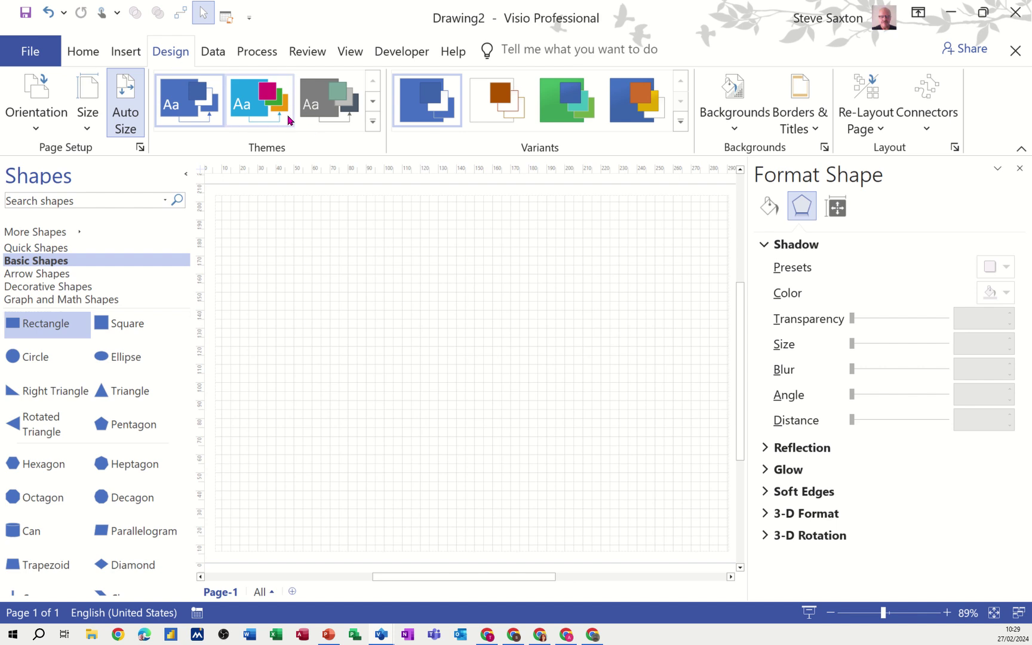
{"action": "left_click_drag", "start_coordinate": [128, 324], "coordinate": [401, 277]}
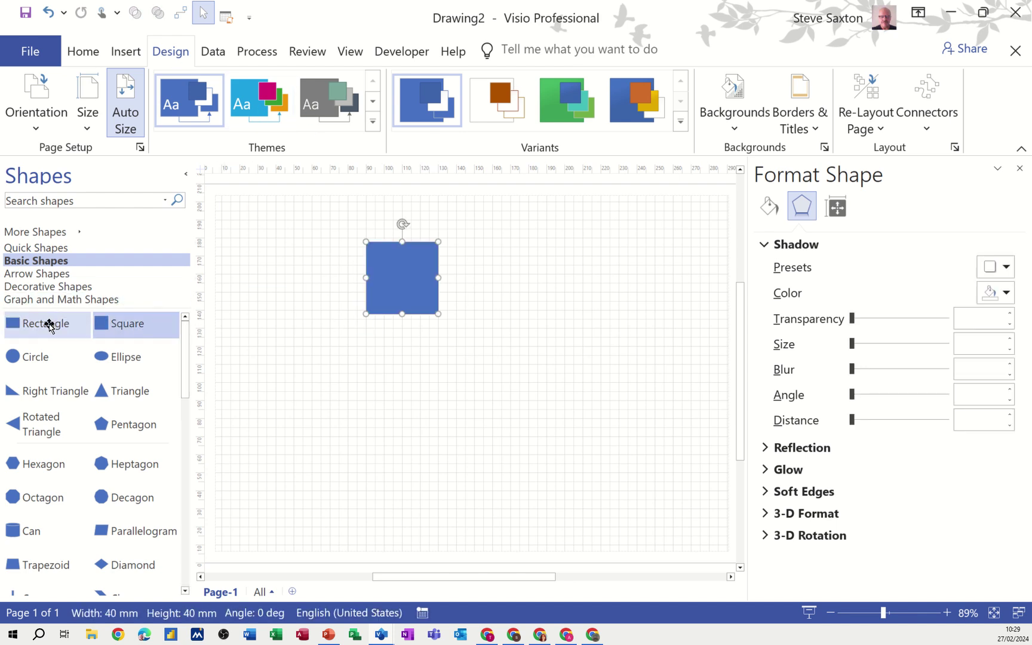
{"action": "left_click_drag", "start_coordinate": [48, 325], "coordinate": [520, 286]}
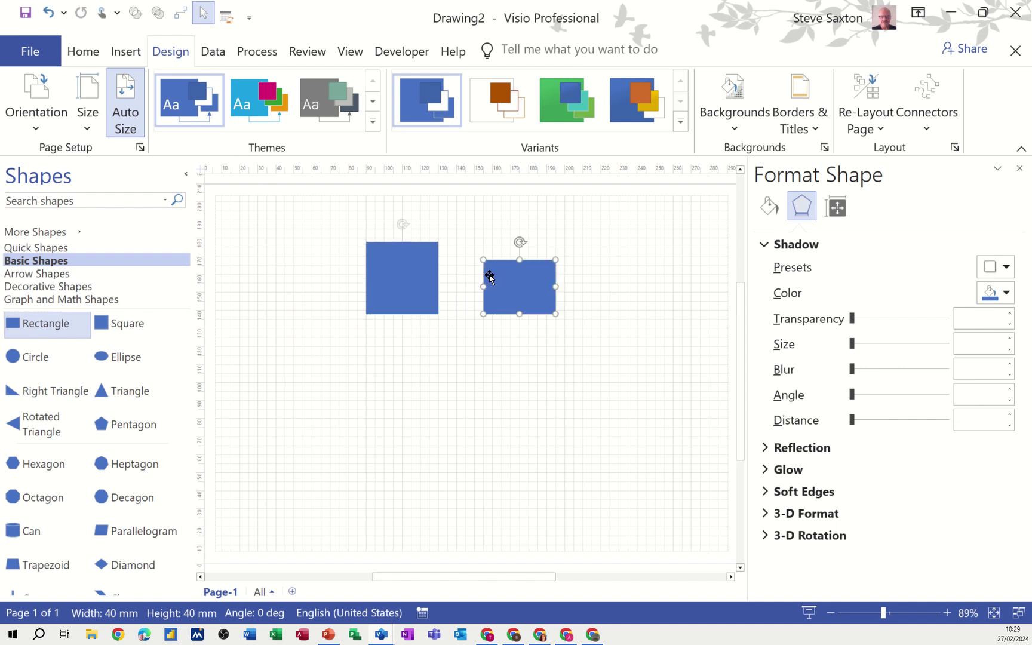
Apply the dark teal Professional theme with the red accent, using its second variant with green and yellow accents
{"action": "left_click", "coordinate": [359, 123]}
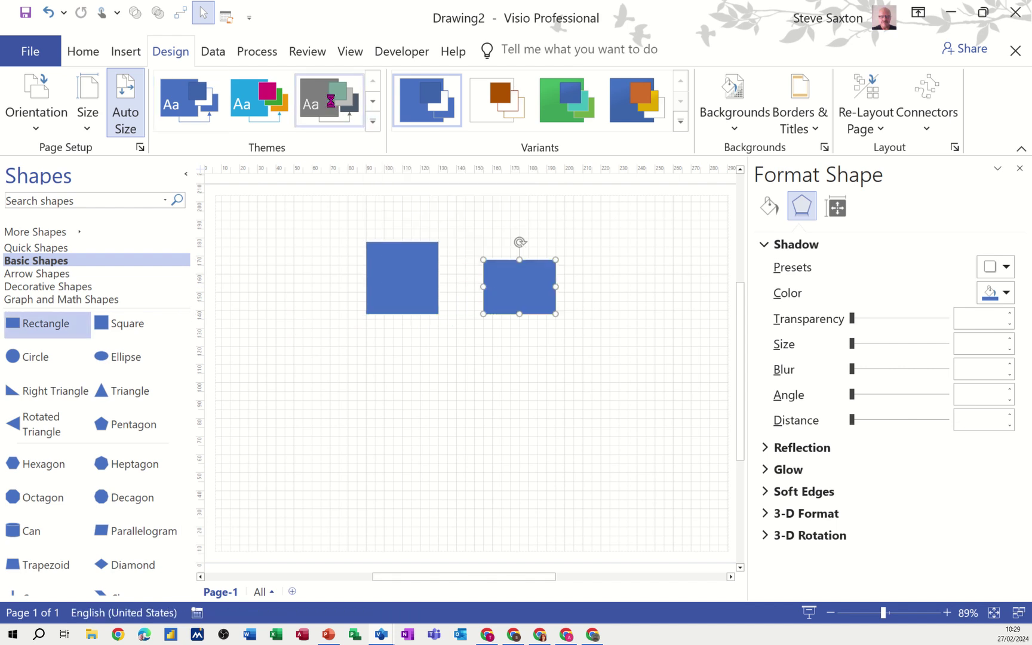
{"action": "left_click", "coordinate": [372, 126]}
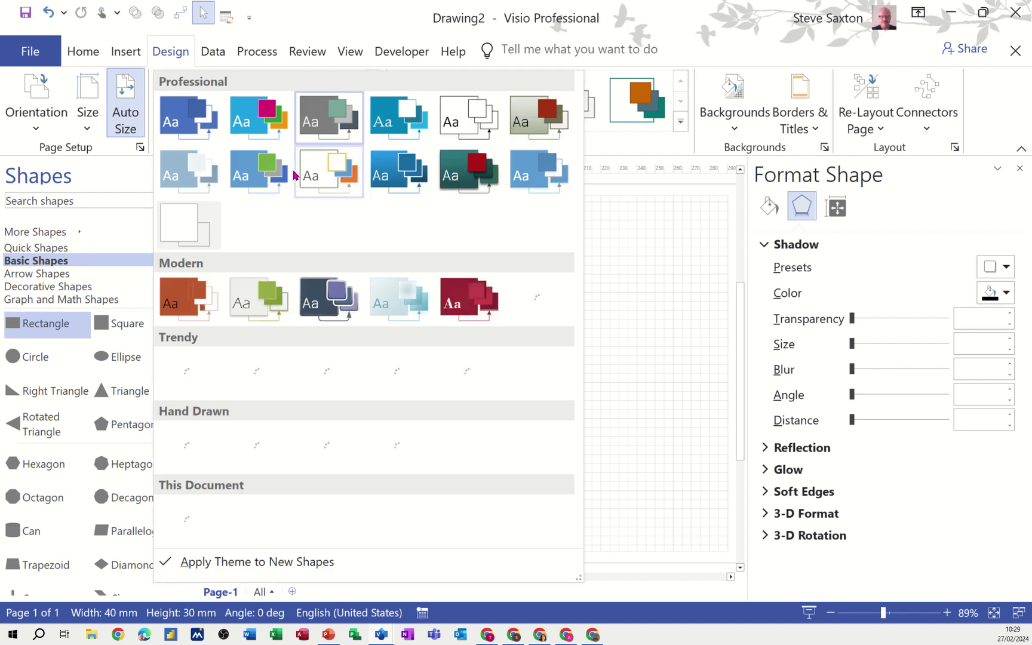
{"action": "left_click", "coordinate": [456, 177]}
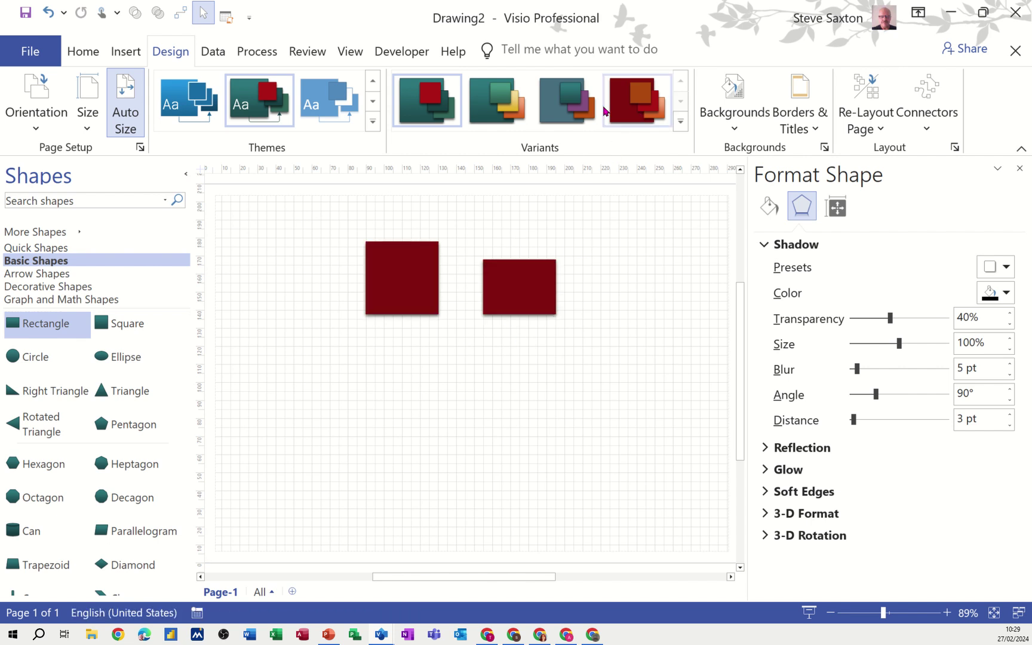
{"action": "left_click", "coordinate": [500, 102]}
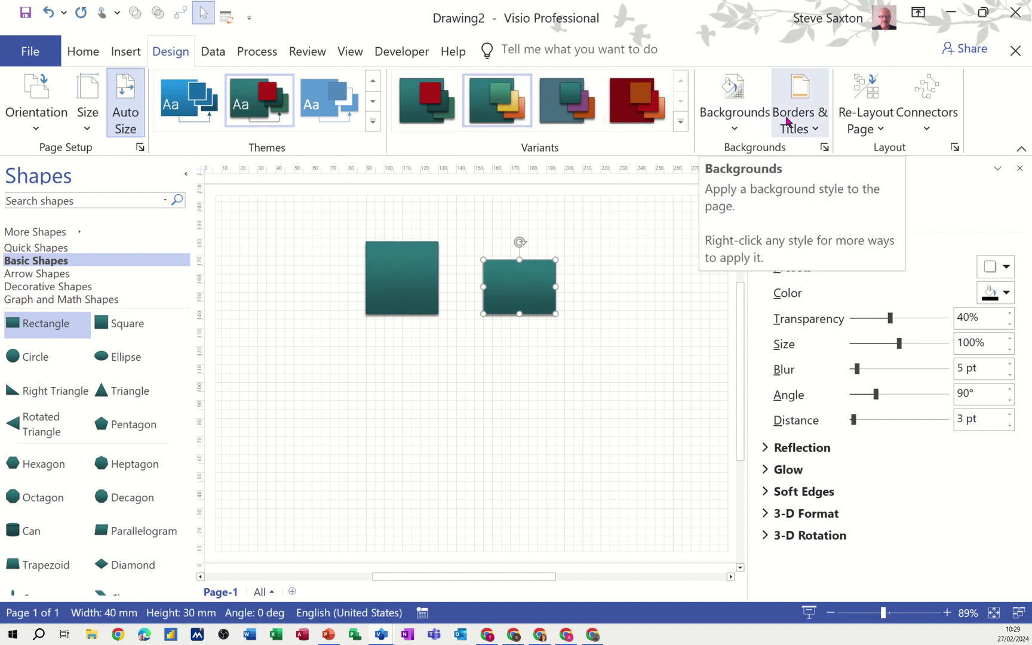
Apply the world map background to the page and show the VBackground-1 page
{"action": "left_click", "coordinate": [734, 130]}
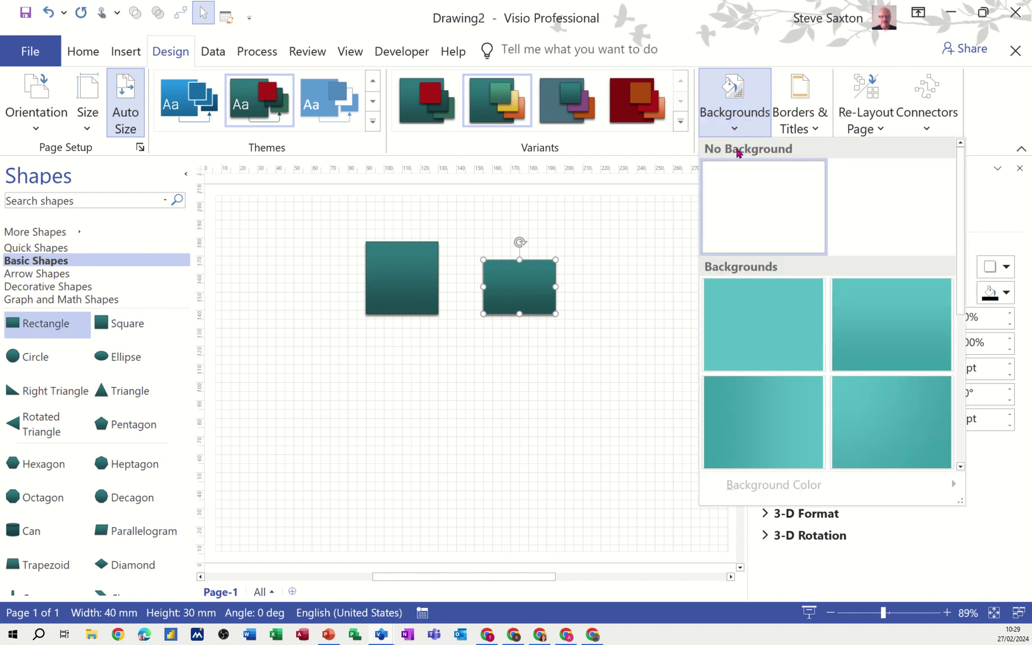
{"action": "scroll", "coordinate": [800, 357], "scroll_direction": "down", "scroll_amount": 2}
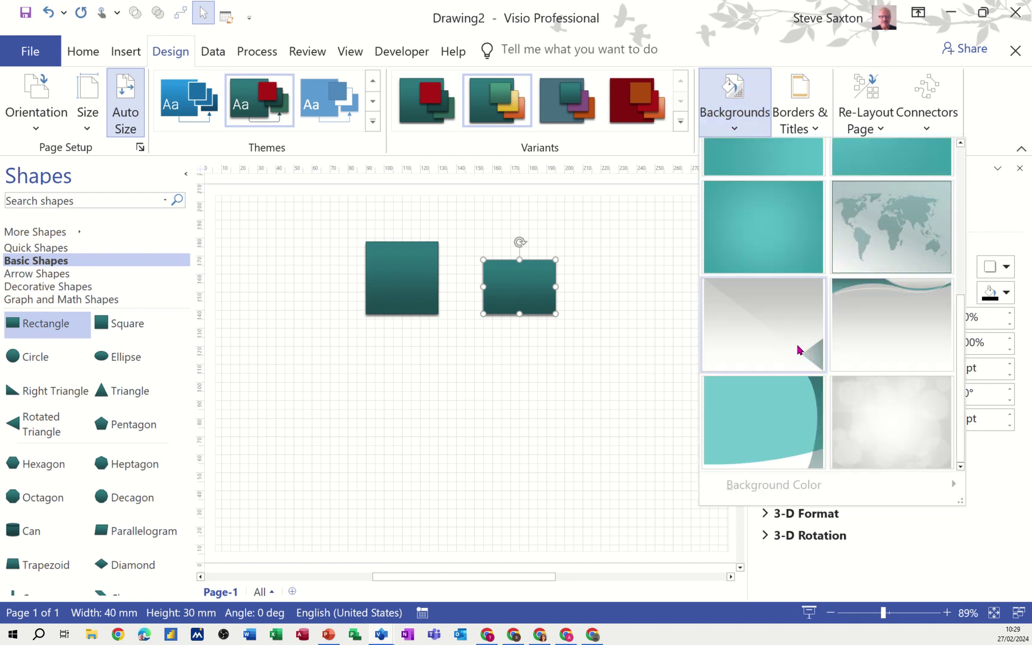
{"action": "left_click", "coordinate": [878, 225]}
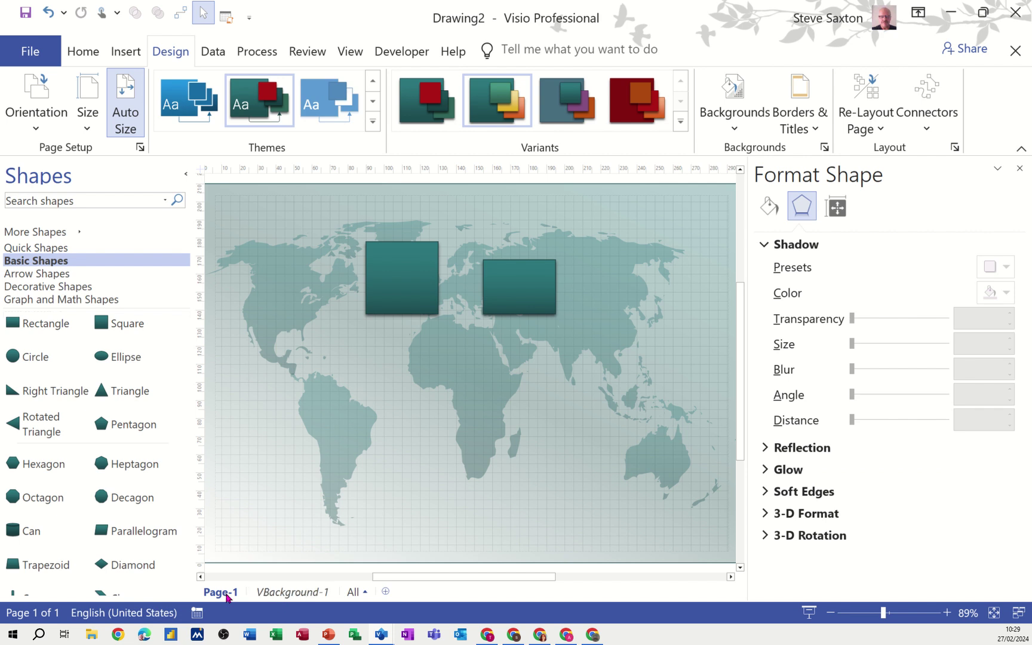
{"action": "left_click", "coordinate": [275, 594]}
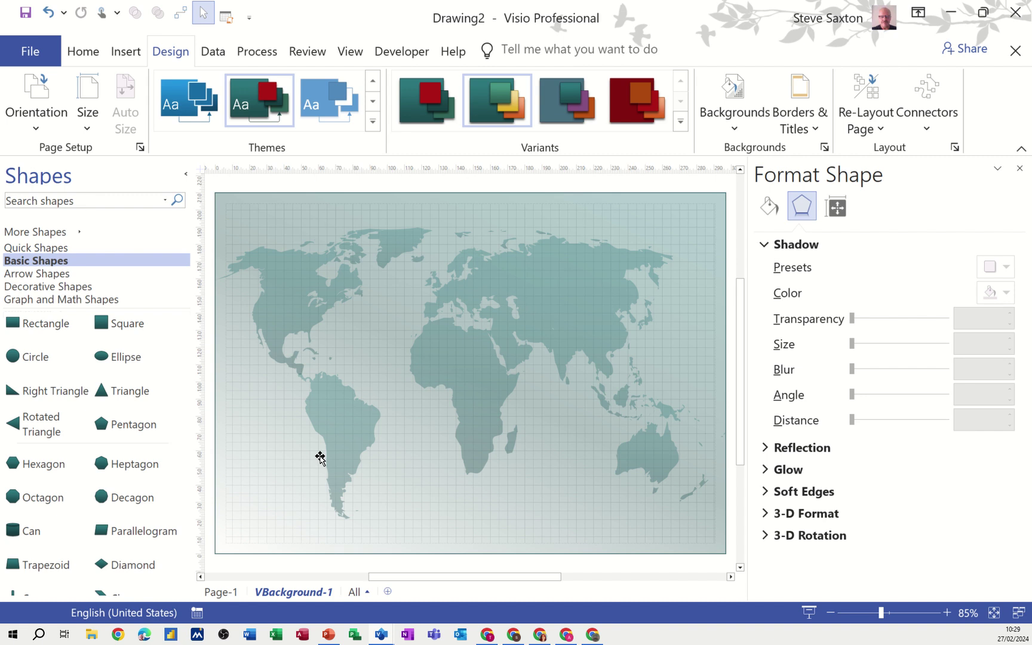
Rename the foreground page Page-1 to "main" in its page setup
{"action": "right_click", "coordinate": [221, 595]}
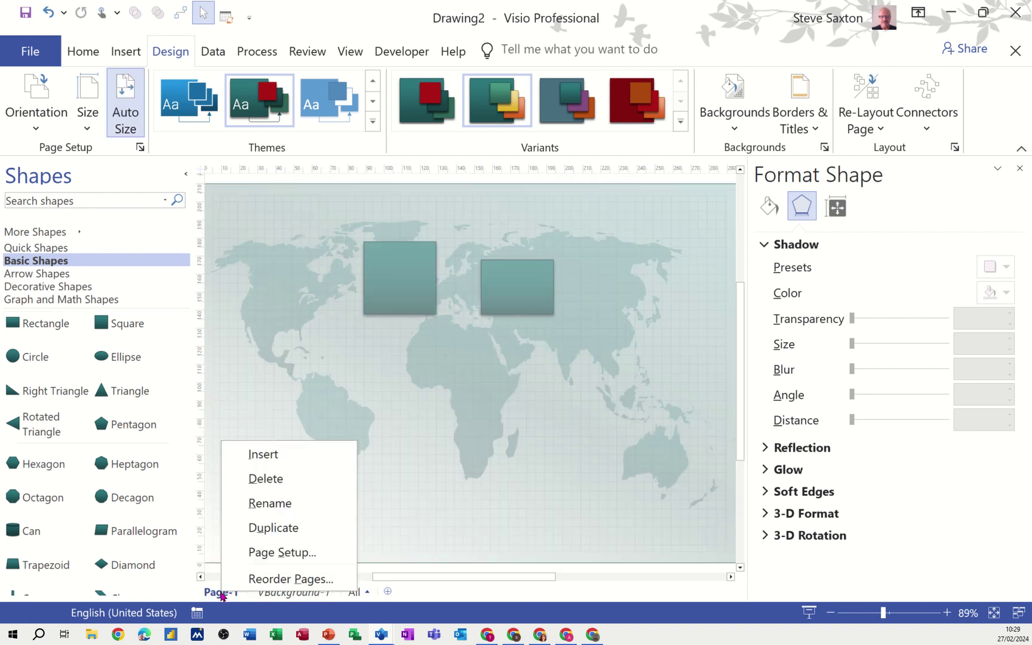
{"action": "left_click", "coordinate": [268, 554]}
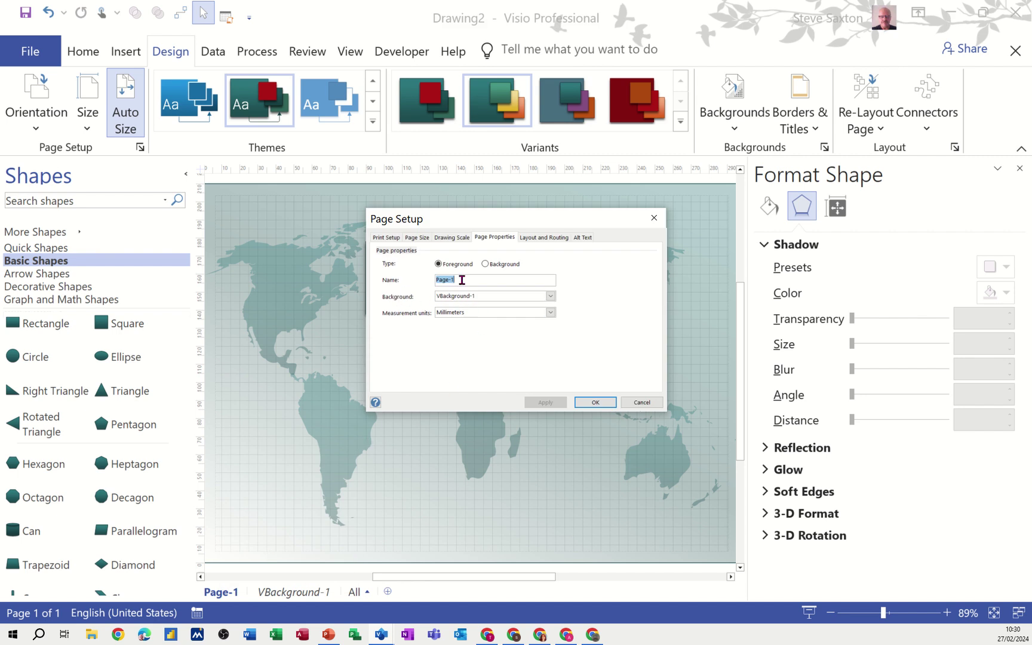
{"action": "type", "text": "main"}
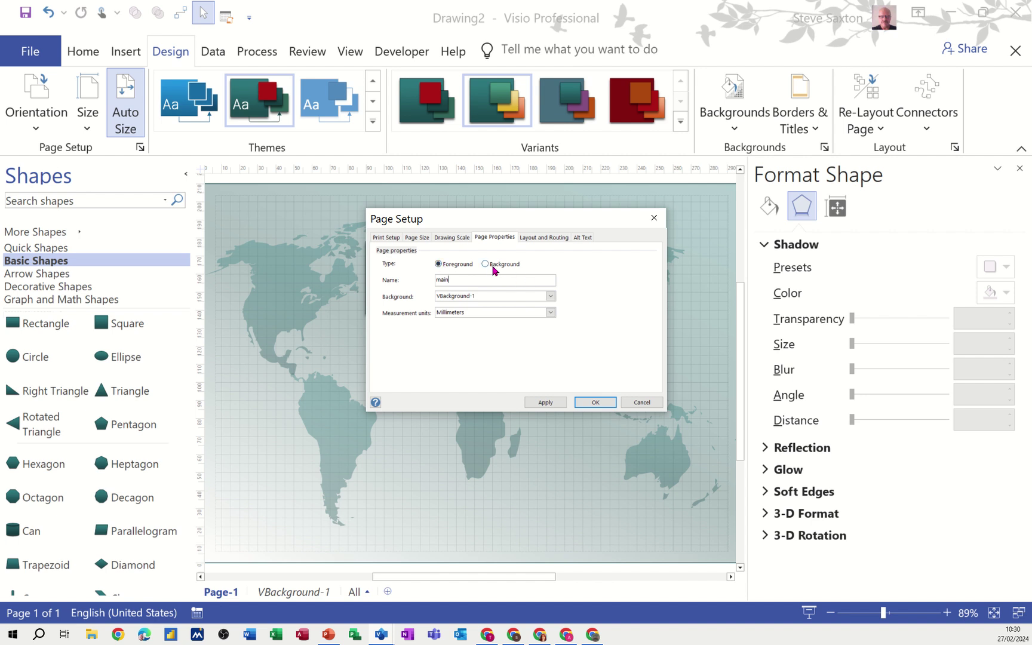
{"action": "left_click", "coordinate": [591, 402]}
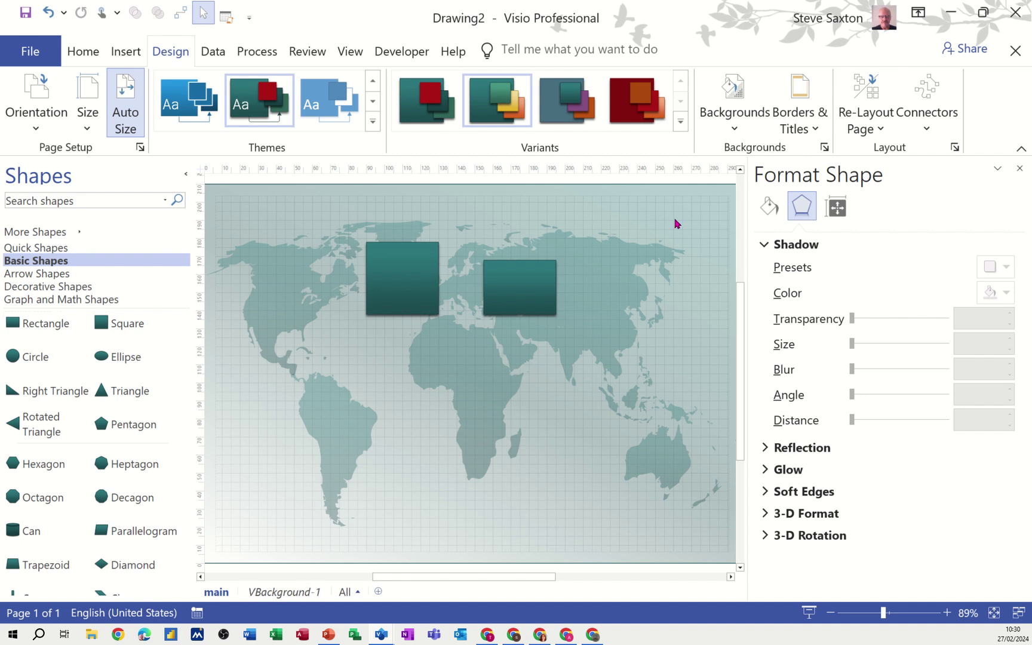
Add the border and title design with the filled date block beside the title, and replace its title on VBackground-1 with a first name
{"action": "left_click", "coordinate": [808, 129]}
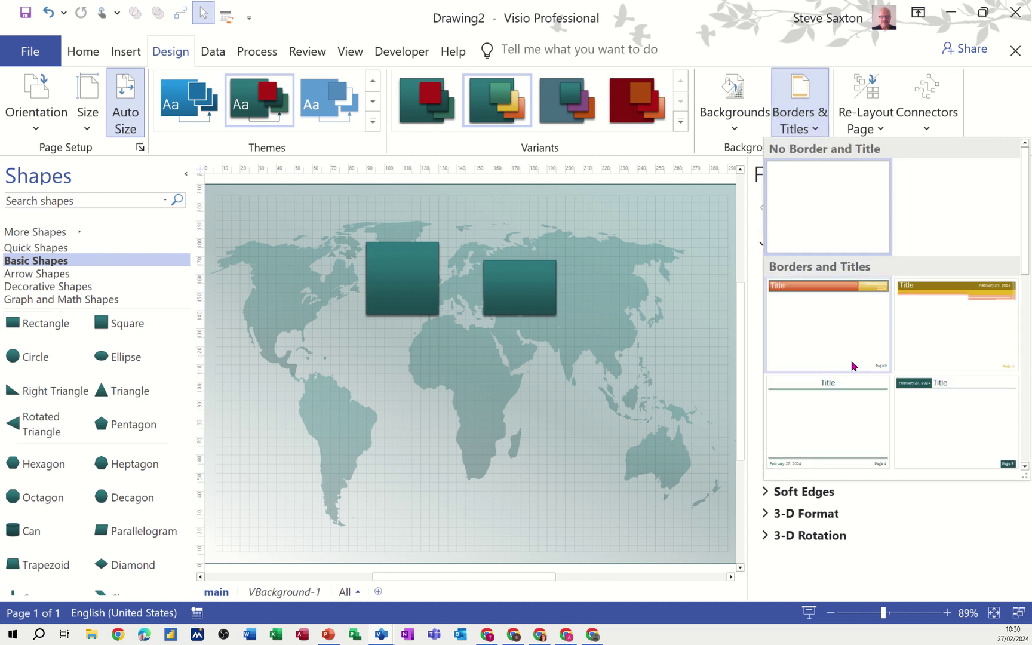
{"action": "left_click", "coordinate": [927, 413]}
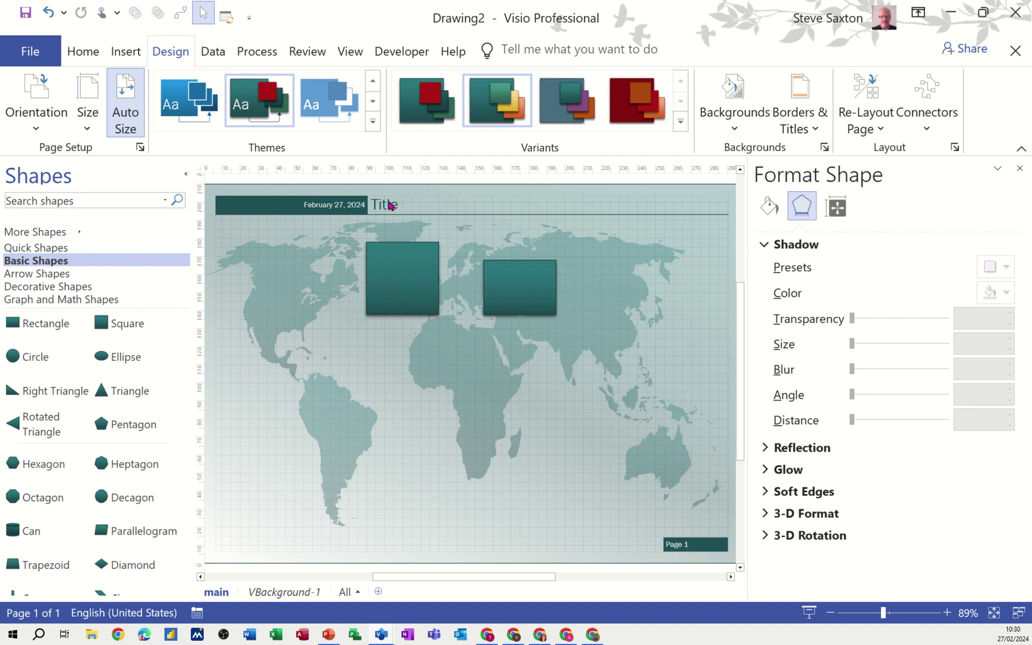
{"action": "left_click", "coordinate": [281, 592]}
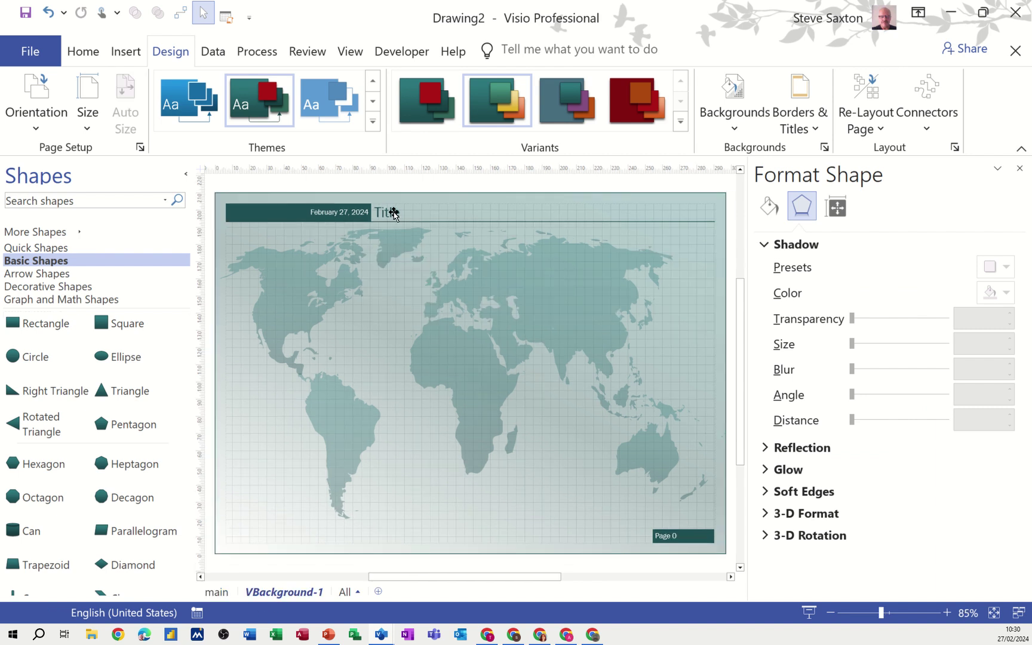
{"action": "left_click", "coordinate": [459, 273]}
{"action": "left_click", "coordinate": [460, 272]}
{"action": "type", "text": "Steve"}
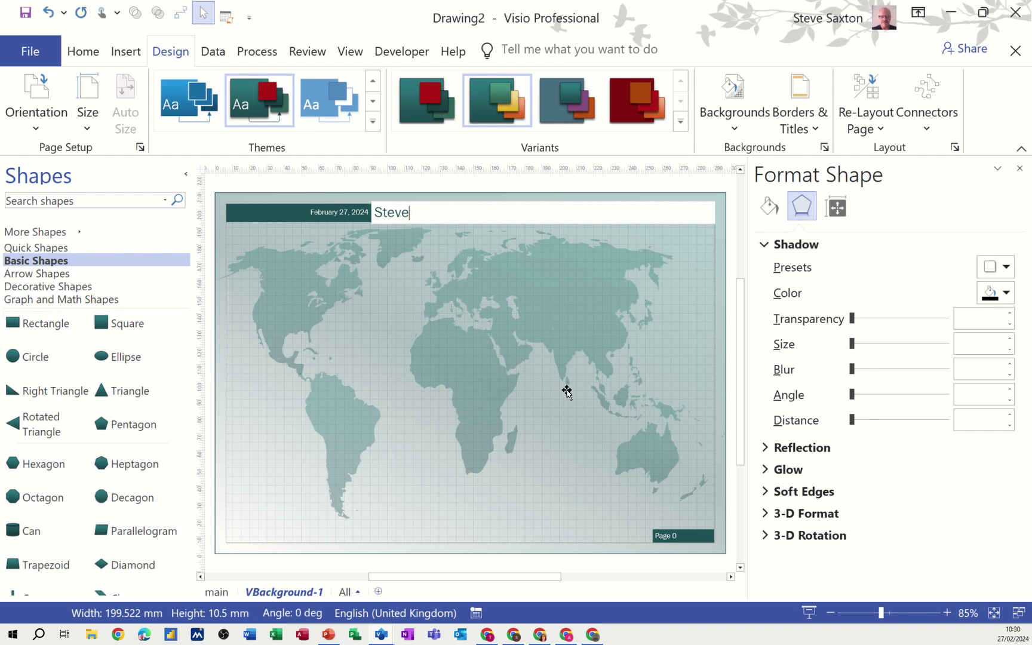
{"action": "left_click", "coordinate": [436, 365]}
{"action": "left_click", "coordinate": [217, 592]}
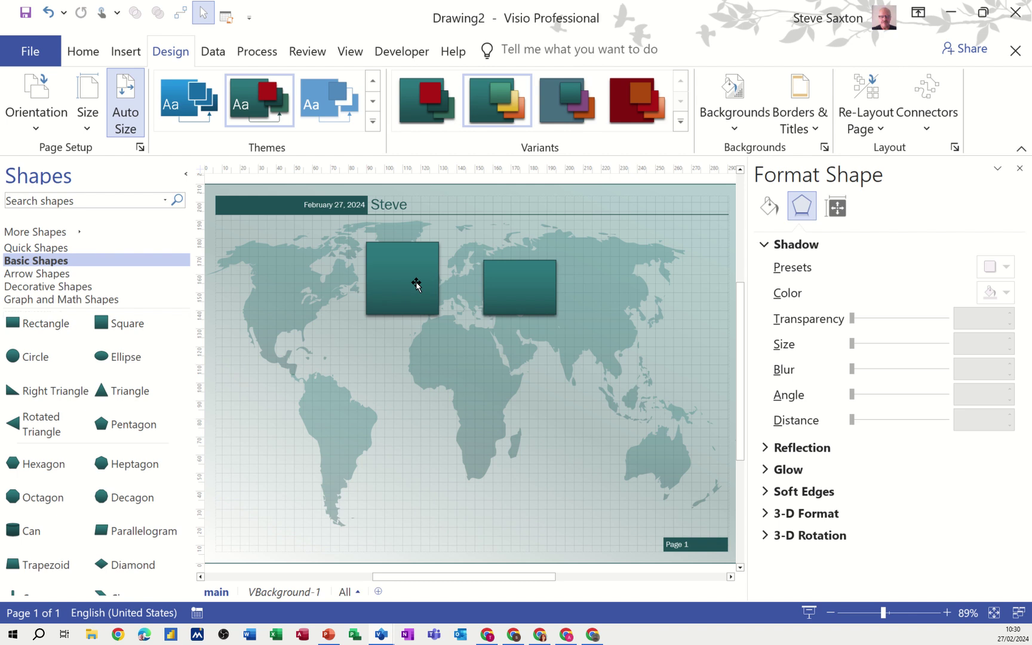
Apply the dark red theme variant, and move the square over North America and the rectangle over Asia on the main page
{"action": "left_click_drag", "start_coordinate": [417, 284], "coordinate": [530, 332]}
{"action": "left_click_drag", "start_coordinate": [519, 293], "coordinate": [528, 373]}
{"action": "left_click", "coordinate": [635, 115]}
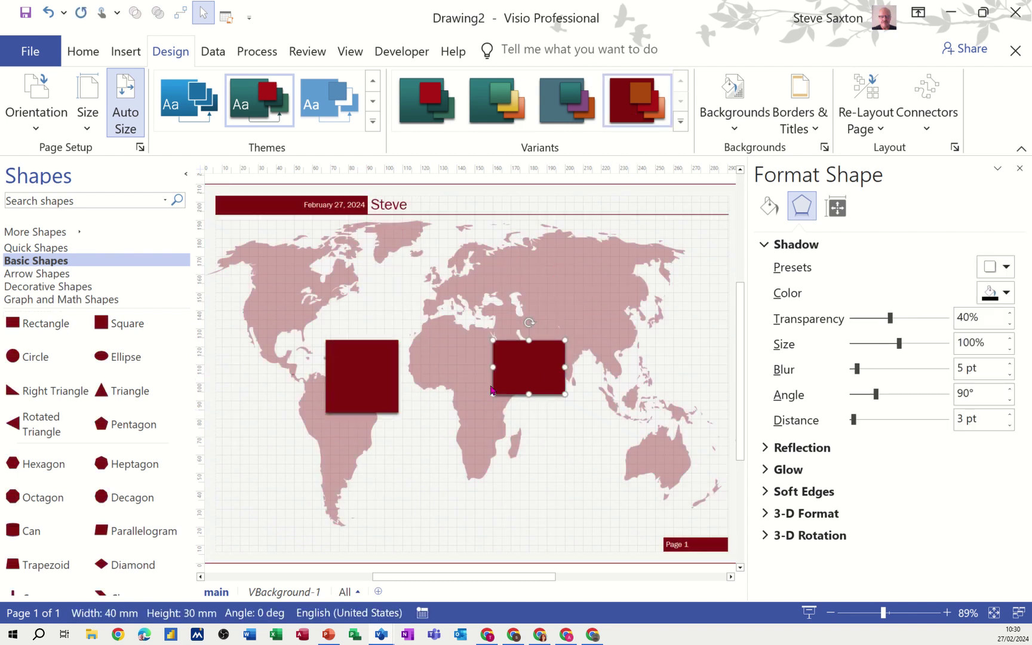
{"action": "left_click_drag", "start_coordinate": [343, 362], "coordinate": [289, 308]}
{"action": "left_click_drag", "start_coordinate": [522, 374], "coordinate": [548, 321]}
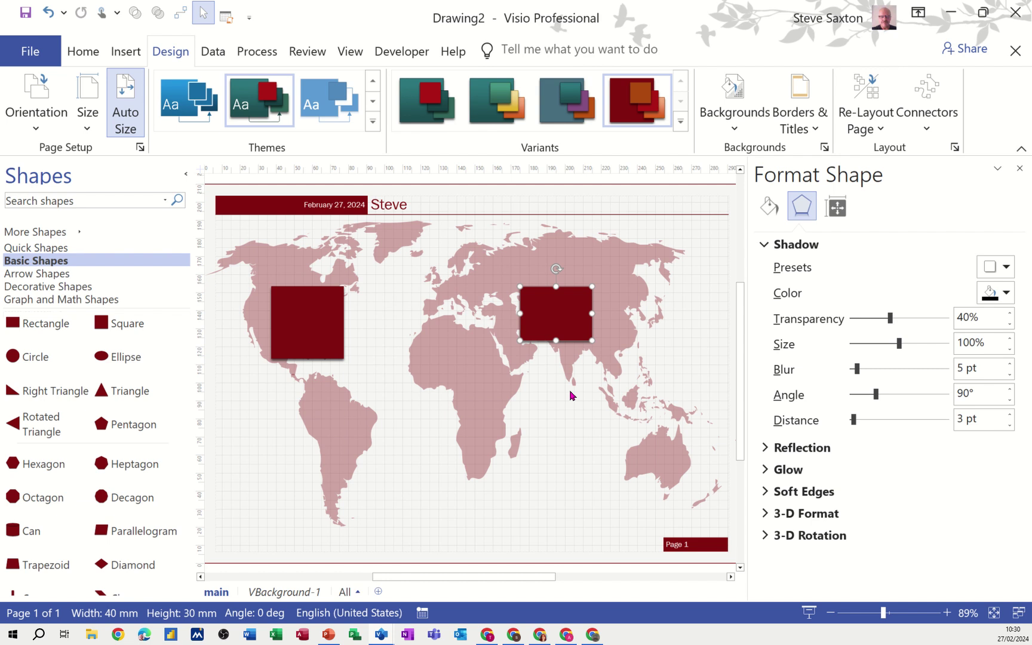